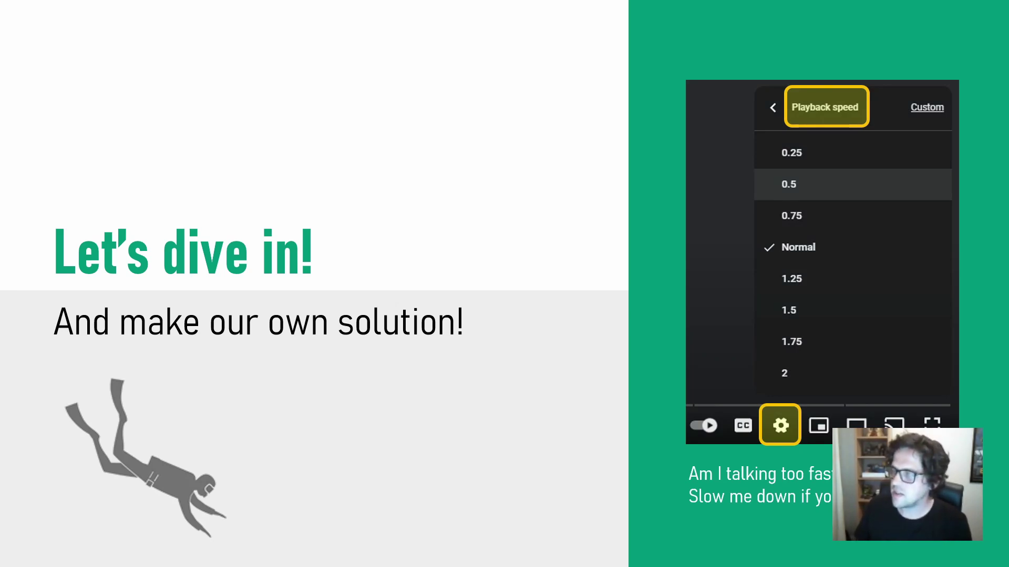
Switch to Rhino with the Grasshopper window open and place a Rectangle component on the empty canvas
{"action": "key", "text": "alt+Tab"}
{"action": "key", "text": "alt+Tab"}
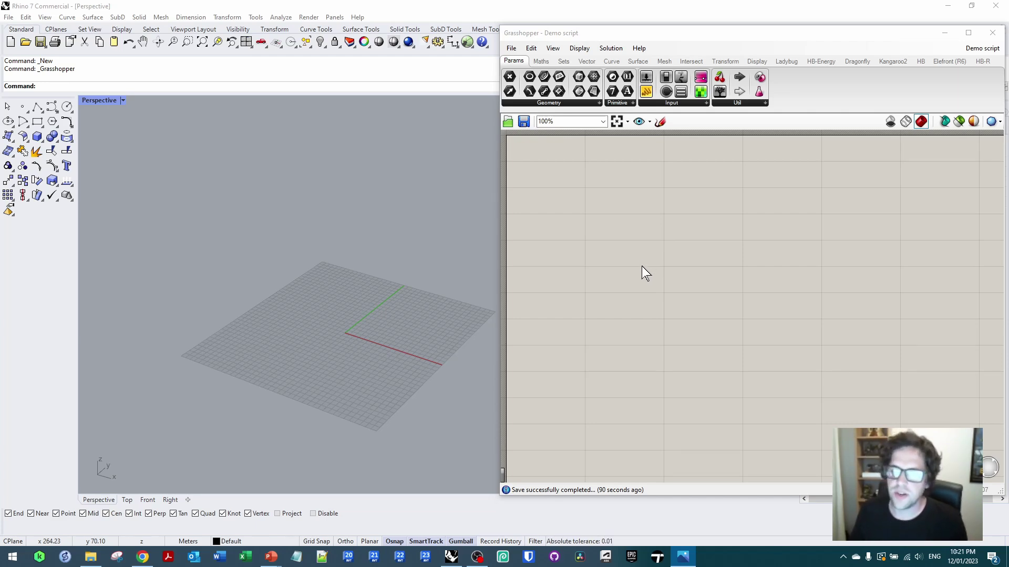
{"action": "double_click", "coordinate": [653, 246]}
{"action": "type", "text": "rec"}
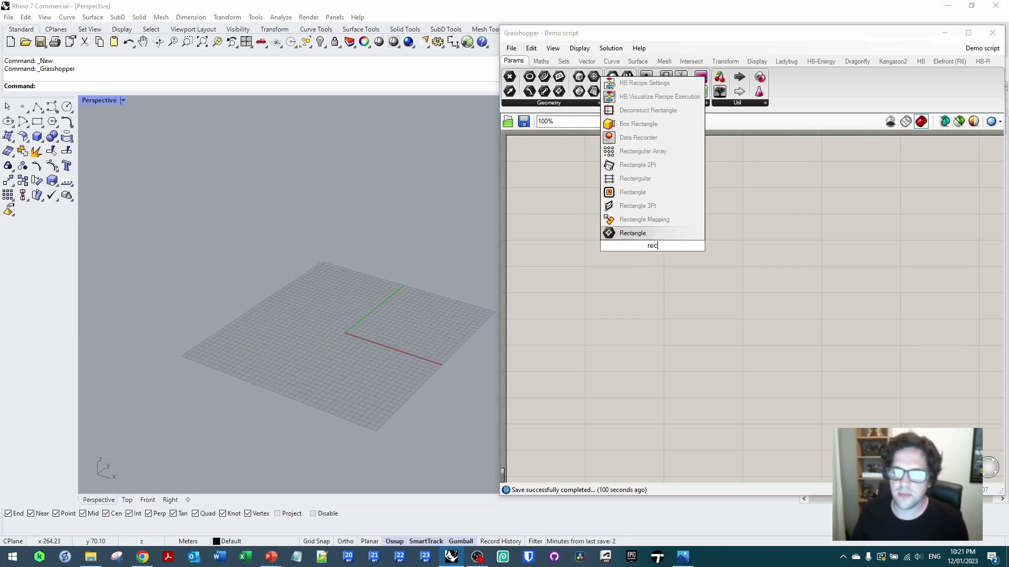
{"action": "left_click", "coordinate": [656, 193]}
{"action": "left_click_drag", "start_coordinate": [683, 230], "coordinate": [735, 237]}
Turn on Draw Icons so components display icons instead of text names
{"action": "left_click", "coordinate": [579, 48]}
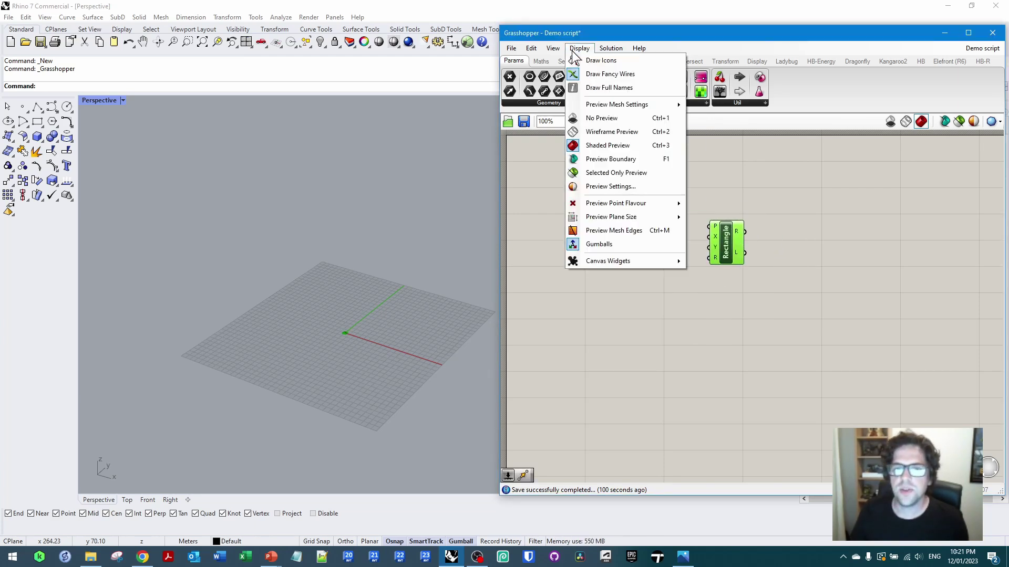
{"action": "left_click", "coordinate": [599, 60]}
{"action": "left_click", "coordinate": [628, 212]}
{"action": "scroll", "coordinate": [705, 264], "scroll_direction": "up", "scroll_amount": 5}
{"action": "left_click_drag", "start_coordinate": [854, 277], "coordinate": [867, 270]}
Add a Construct Domain component just before the Rectangle component's inputs
{"action": "double_click", "coordinate": [714, 282]}
{"action": "type", "text": "ci"}
{"action": "key", "text": "BackSpace"}
{"action": "type", "text": "o"}
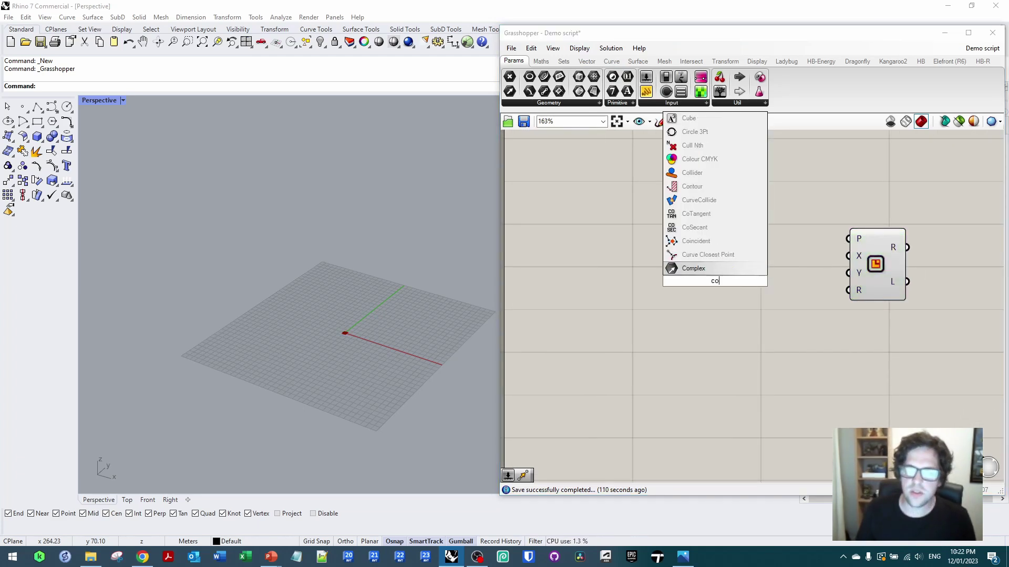
{"action": "type", "text": "nstructdomai"}
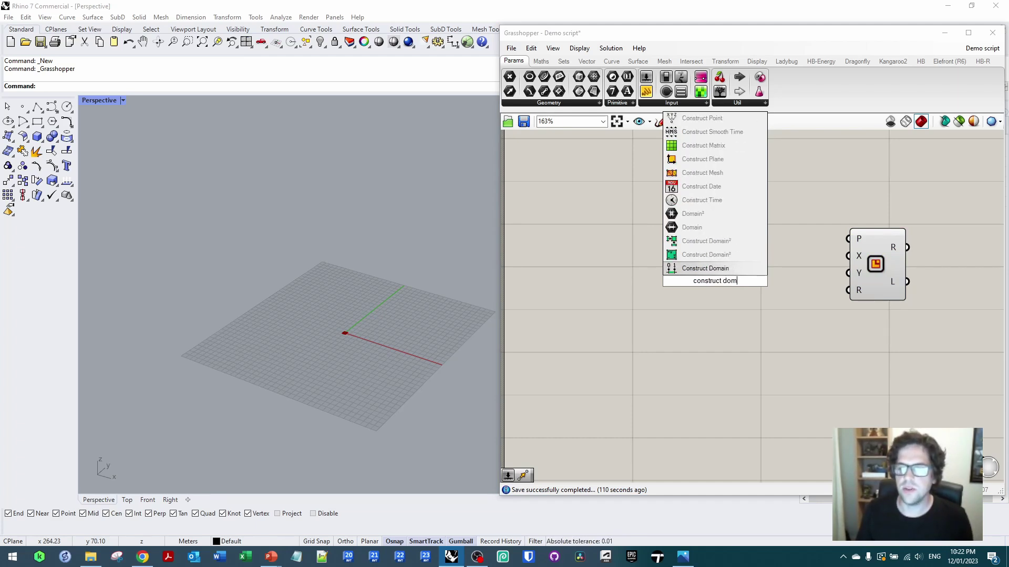
{"action": "left_click", "coordinate": [707, 256]}
{"action": "left_click_drag", "start_coordinate": [718, 278], "coordinate": [761, 257]}
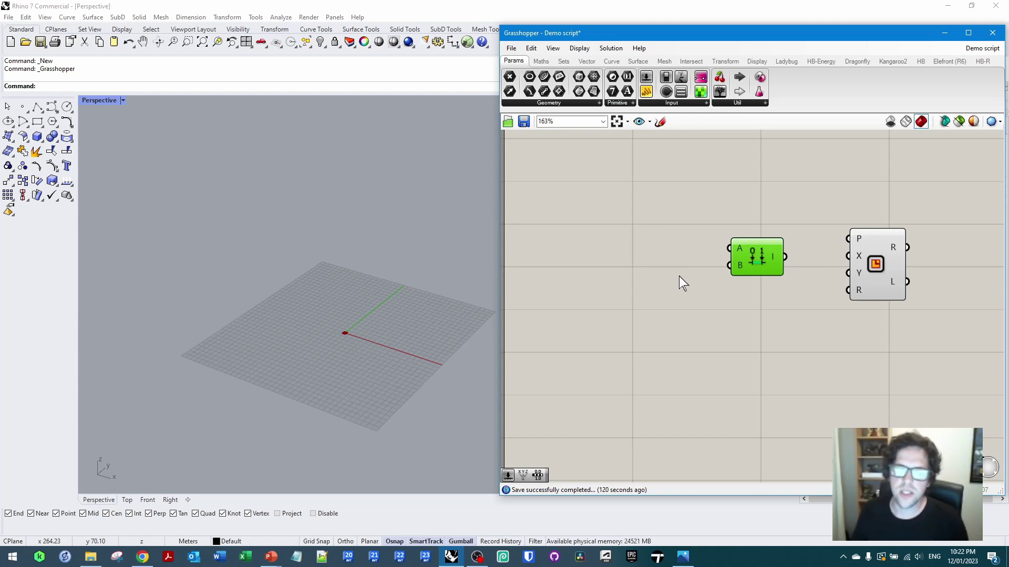
Add a number slider from 1 to 10 with a value of 5 and wire it into Construct Domain's B input
{"action": "scroll", "coordinate": [369, 356], "scroll_direction": "up", "scroll_amount": 5}
{"action": "scroll", "coordinate": [415, 300], "scroll_direction": "up", "scroll_amount": 2}
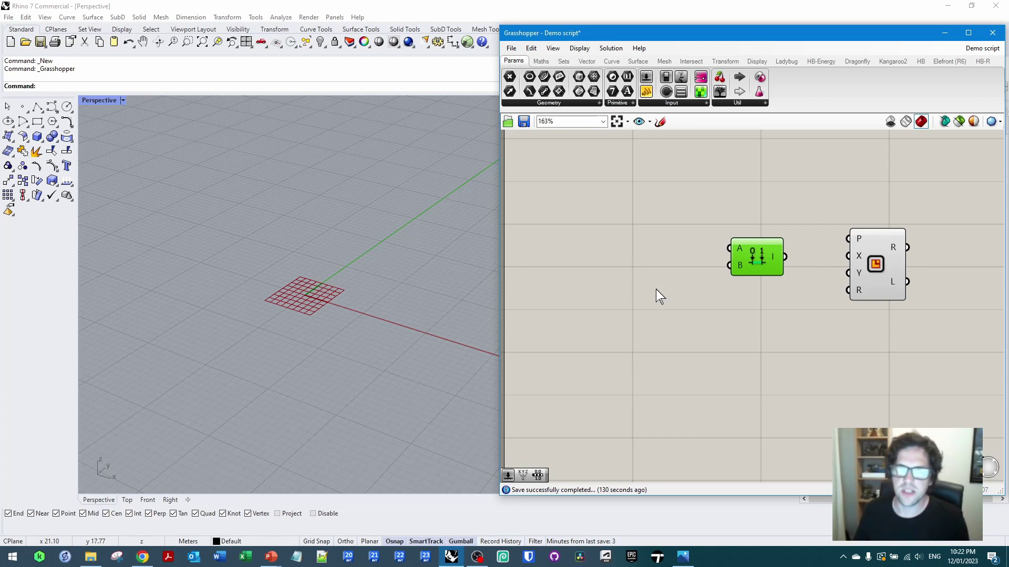
{"action": "double_click", "coordinate": [641, 276]}
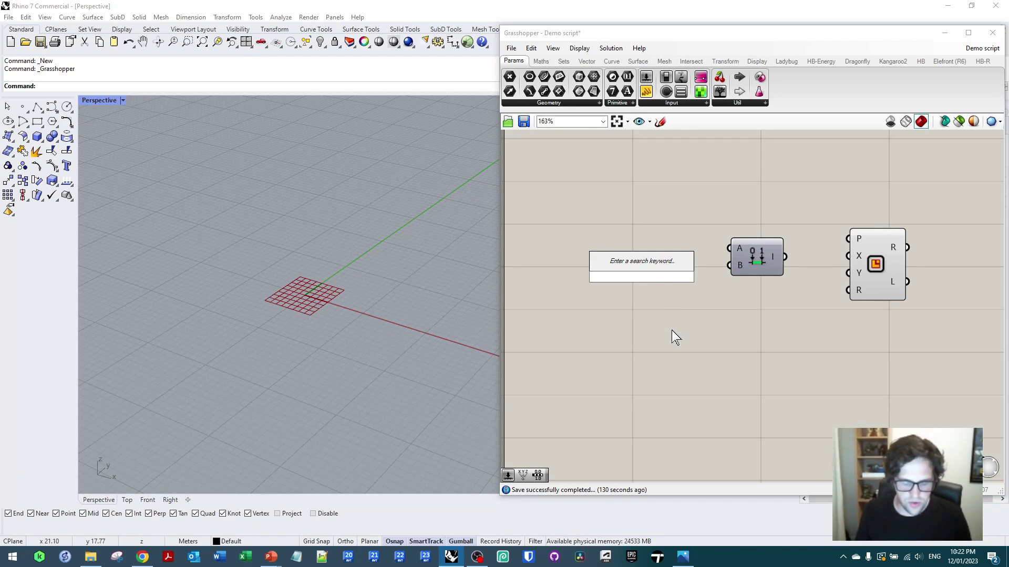
{"action": "type", "text": "1<5<"}
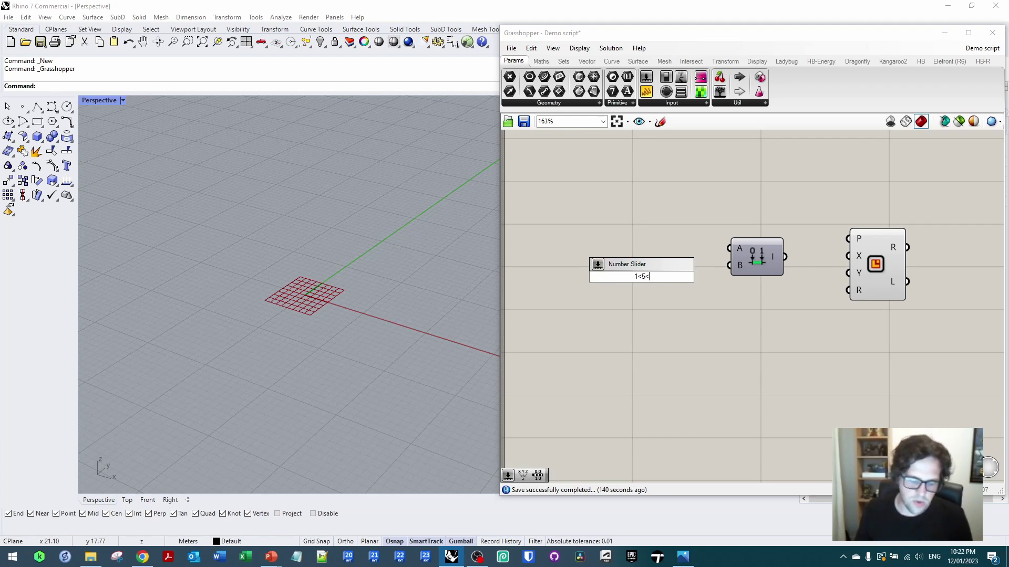
{"action": "type", "text": "10"}
{"action": "key", "text": "Return"}
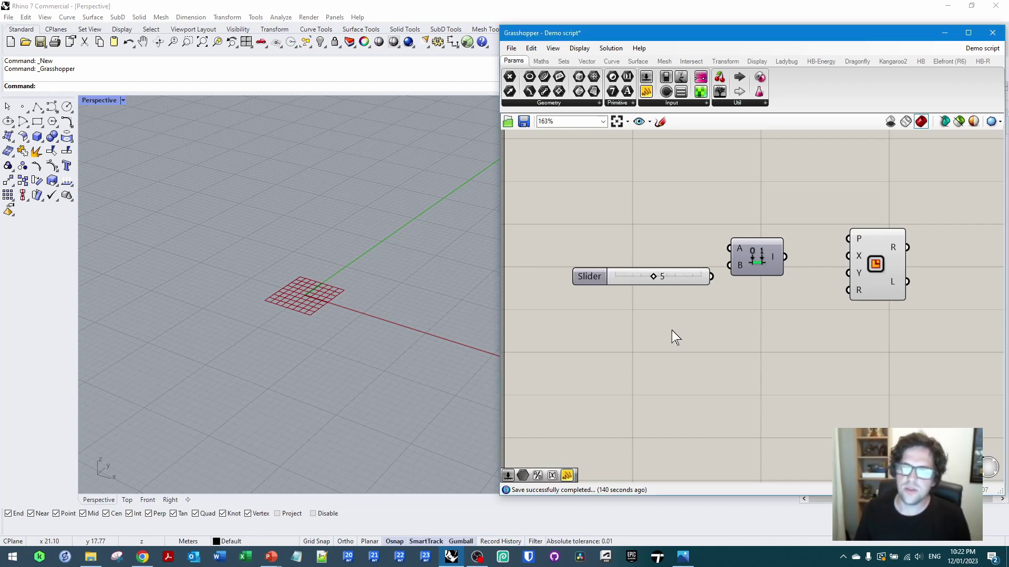
{"action": "left_click_drag", "start_coordinate": [595, 276], "coordinate": [560, 264]}
{"action": "left_click_drag", "start_coordinate": [676, 263], "coordinate": [745, 256]}
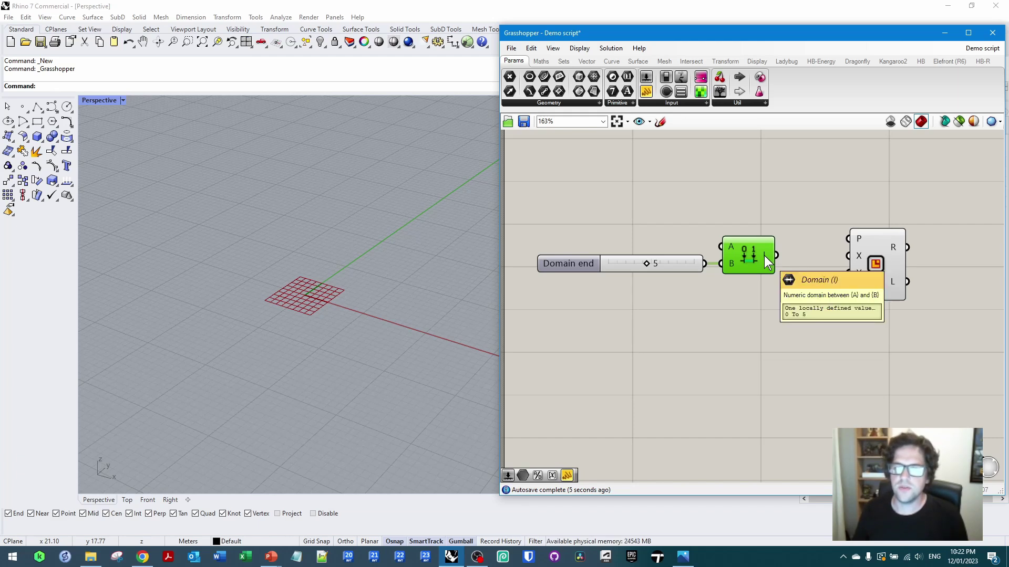
Wire the domain output into the Rectangle's X and Y inputs and set the domain end slider to 10
{"action": "left_click_drag", "start_coordinate": [777, 256], "coordinate": [848, 273]}
{"action": "left_click_drag", "start_coordinate": [648, 265], "coordinate": [694, 261]}
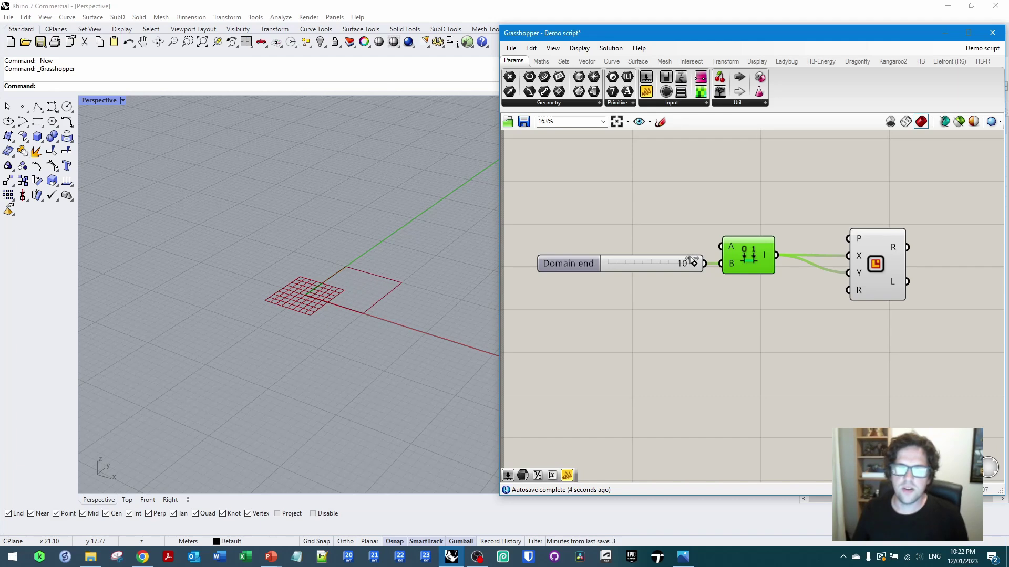
{"action": "scroll", "coordinate": [153, 388], "scroll_direction": "down", "scroll_amount": 2}
{"action": "scroll", "coordinate": [157, 389], "scroll_direction": "down", "scroll_amount": 2}
{"action": "left_click", "coordinate": [963, 337]}
{"action": "right_click_drag", "start_coordinate": [933, 317], "coordinate": [783, 333]}
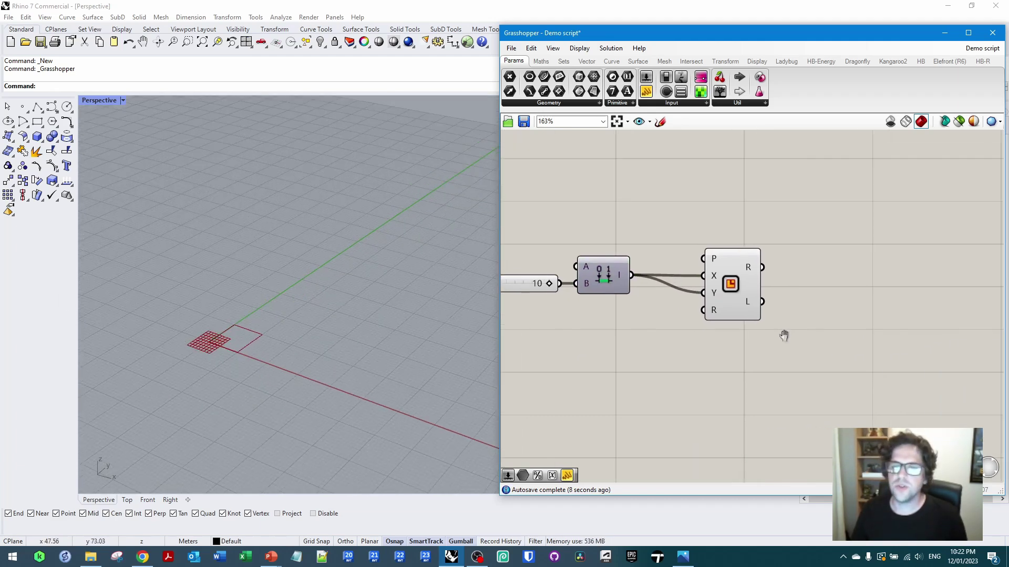
Add a Rectangular Array component and place it beside the Rectangle component's outputs
{"action": "double_click", "coordinate": [833, 243]}
{"action": "type", "text": "array"}
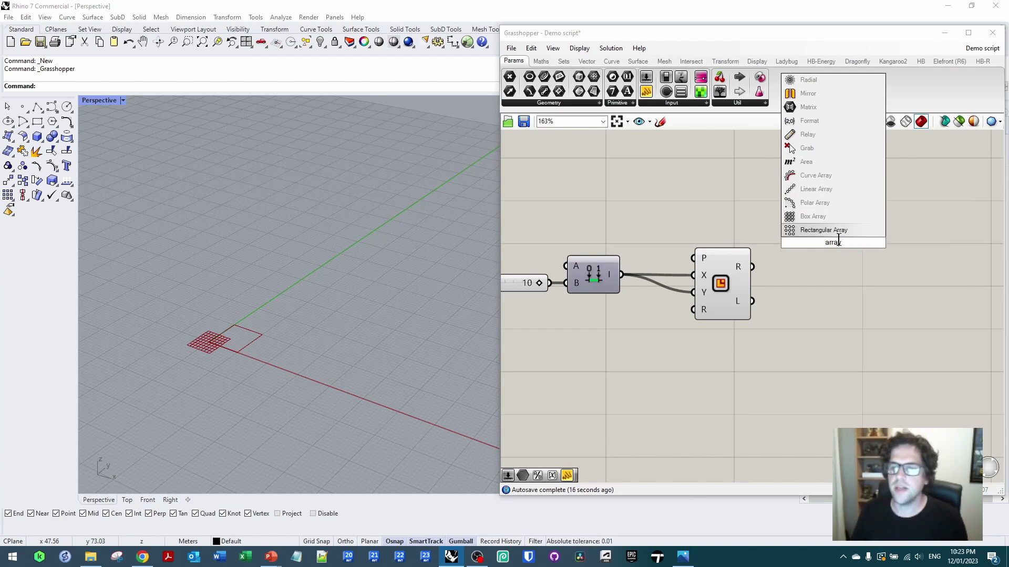
{"action": "left_click", "coordinate": [832, 233]}
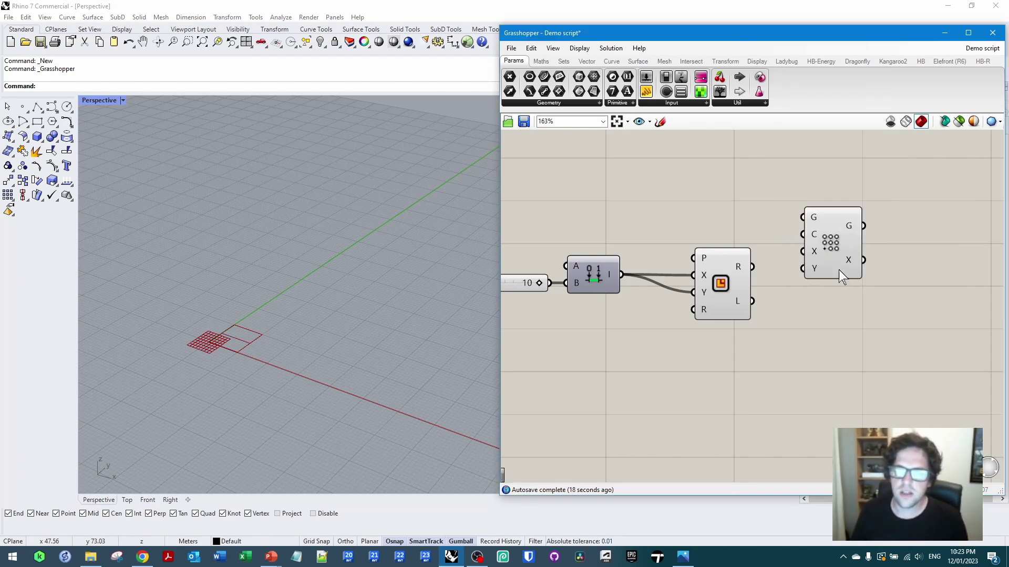
{"action": "left_click", "coordinate": [850, 260]}
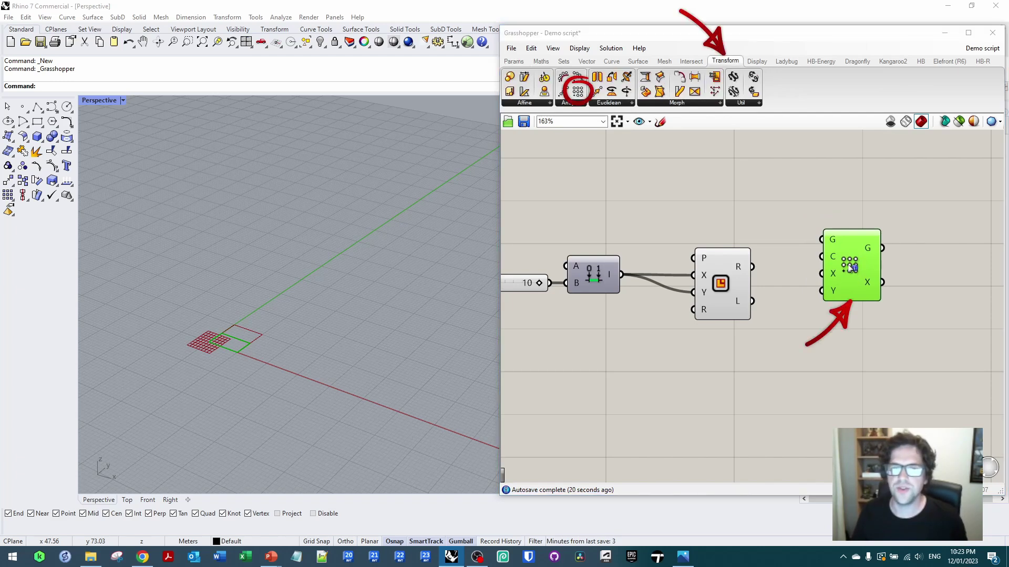
Look up where the Rectangular Array, Rectangle and Construct Domain components are found in the component library
{"action": "left_click", "coordinate": [837, 223]}
{"action": "left_click", "coordinate": [848, 263]}
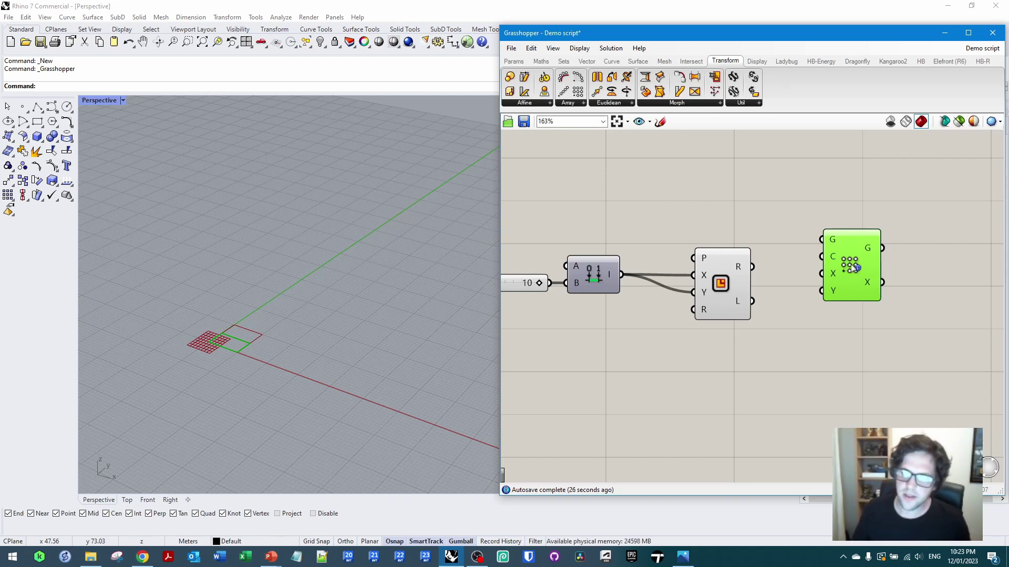
{"action": "left_click", "coordinate": [851, 266], "text": "ctrl+alt"}
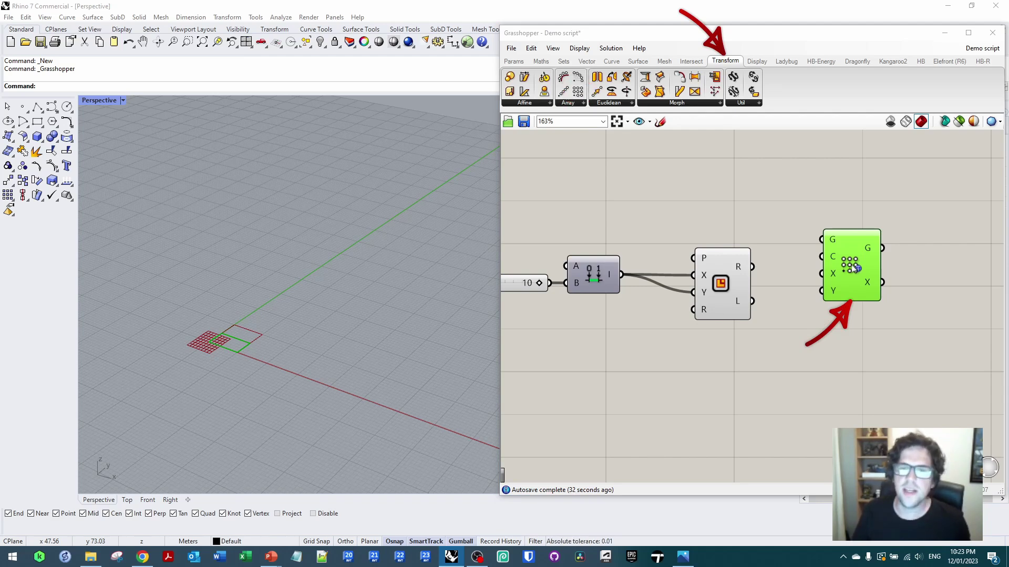
{"action": "key", "text": "Escape"}
{"action": "left_click", "coordinate": [855, 262], "text": "ctrl+alt"}
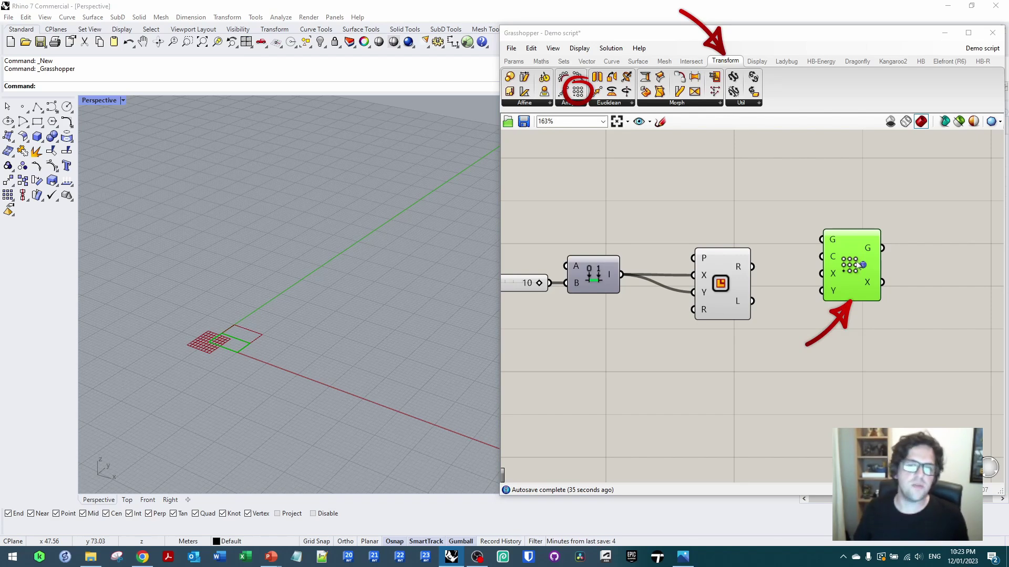
{"action": "key", "text": "Escape"}
{"action": "left_click", "coordinate": [581, 102]}
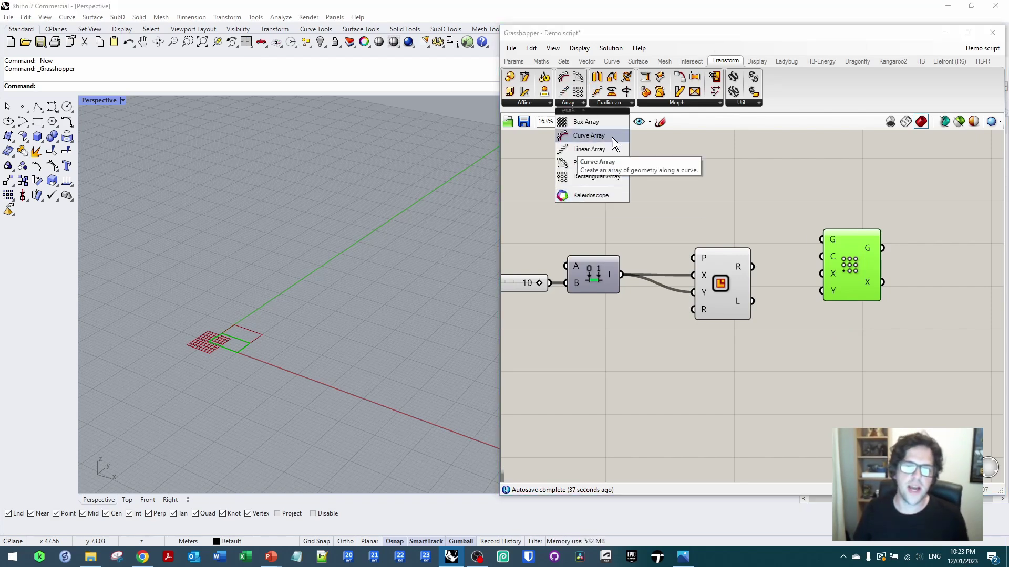
{"action": "left_click", "coordinate": [685, 156]}
{"action": "left_click", "coordinate": [717, 283], "text": "ctrl+alt"}
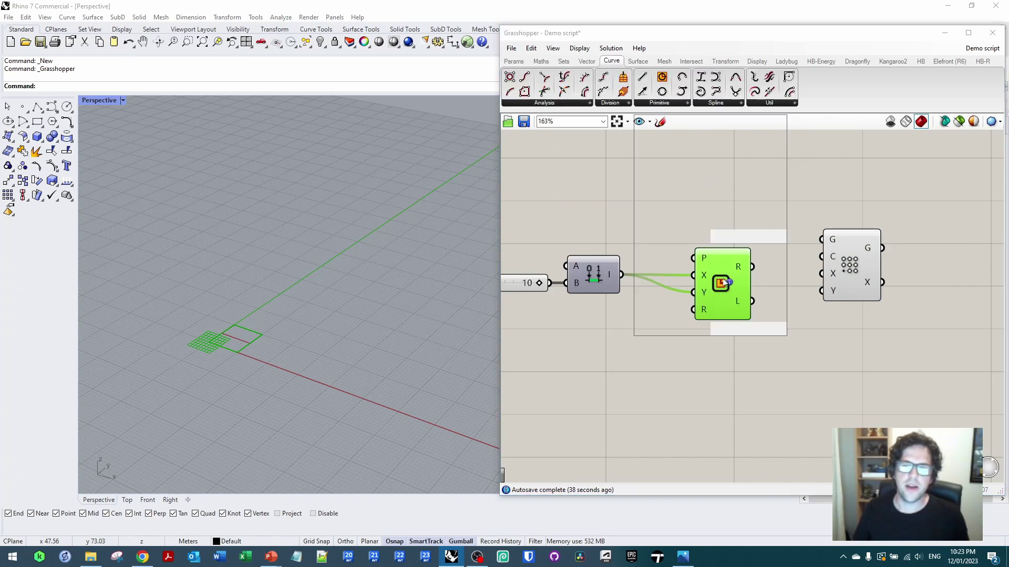
{"action": "left_click", "coordinate": [597, 274], "text": "ctrl+alt"}
{"action": "left_click", "coordinate": [648, 205]}
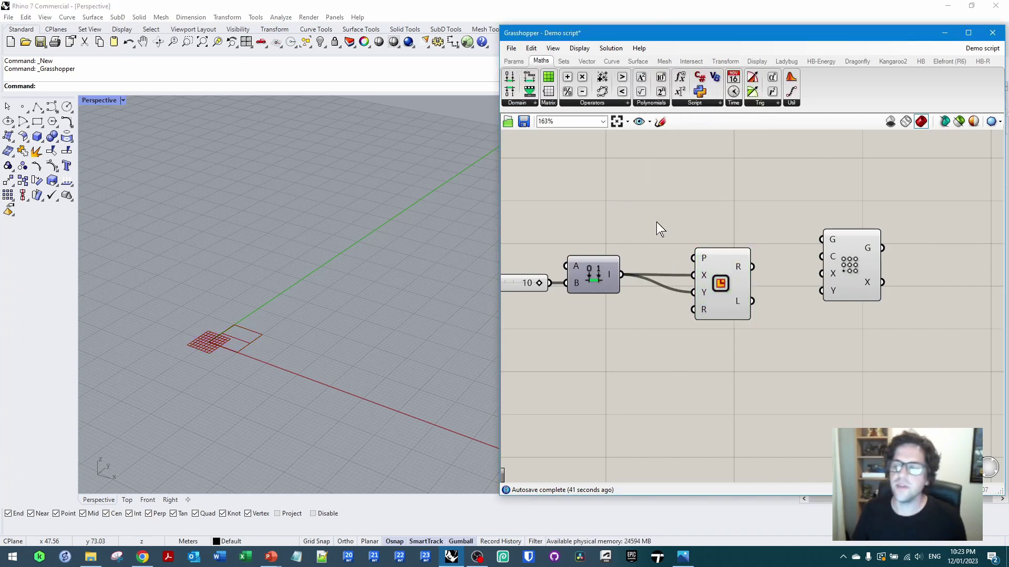
Reposition the Rectangular Array and wire the Rectangle's R output into its Geometry and Cell inputs
{"action": "right_click_drag", "start_coordinate": [764, 201], "coordinate": [672, 194]}
{"action": "left_click_drag", "start_coordinate": [753, 243], "coordinate": [773, 292]}
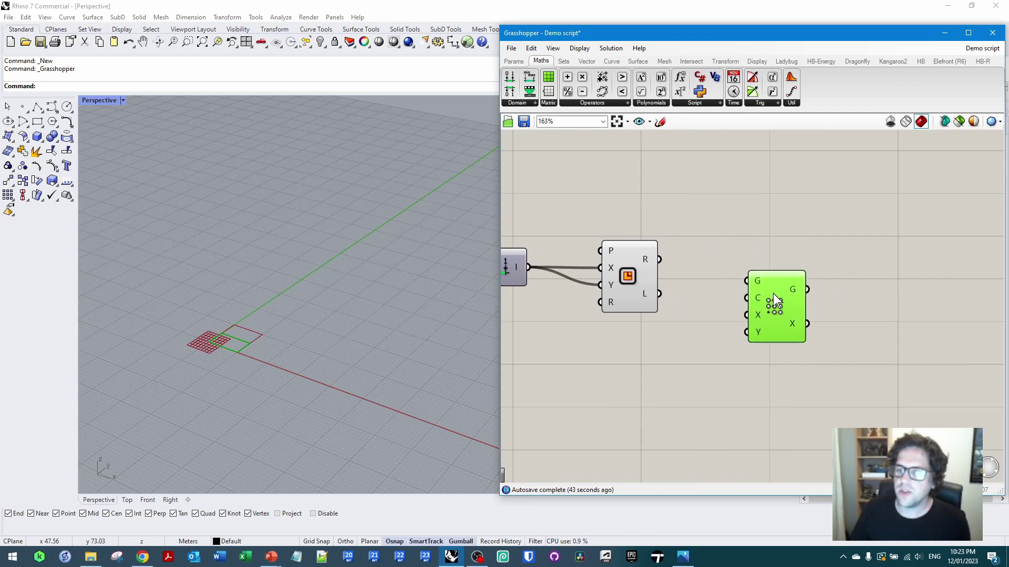
{"action": "mouse_move", "coordinate": [758, 279]}
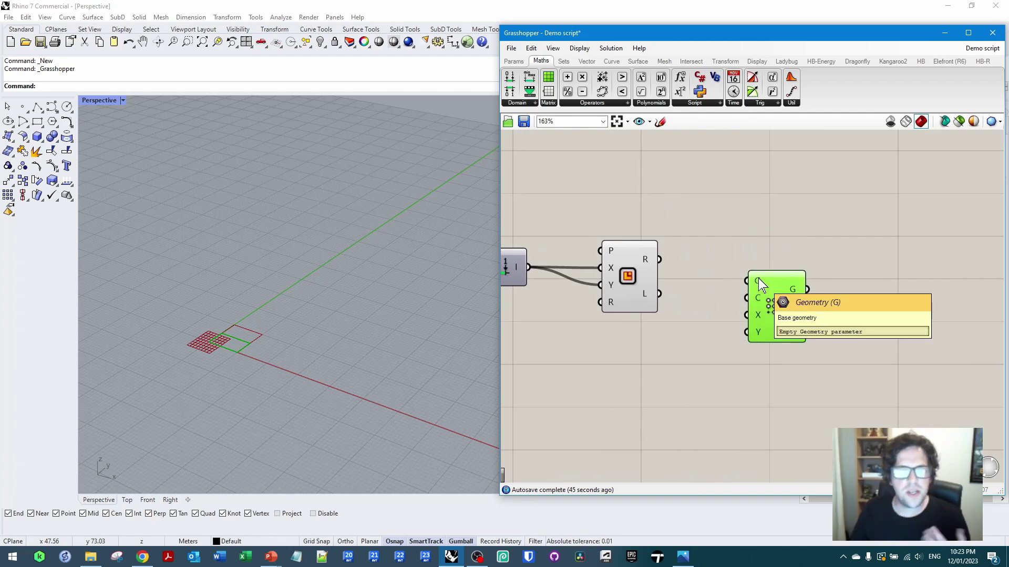
{"action": "mouse_move", "coordinate": [755, 297]}
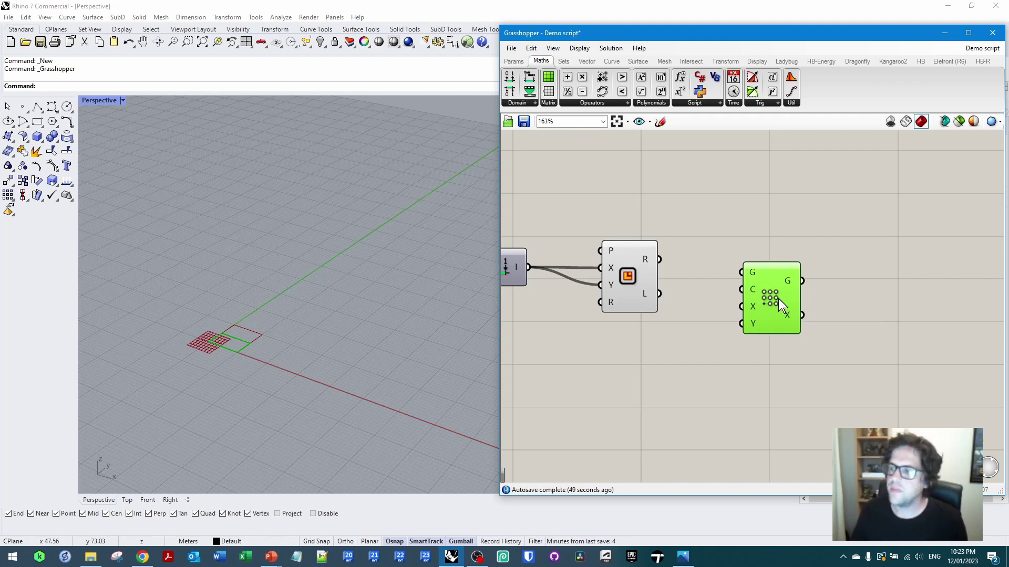
{"action": "mouse_move", "coordinate": [663, 265]}
{"action": "left_mouse_down"}
{"action": "mouse_move", "coordinate": [740, 270]}
{"action": "mouse_move", "coordinate": [659, 259]}
{"action": "left_mouse_up"}
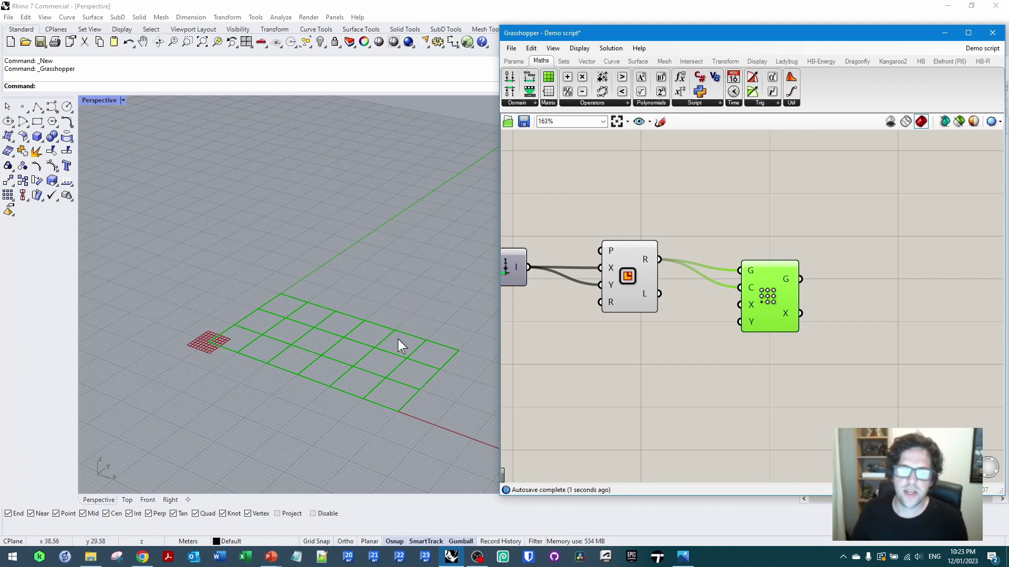
Turn off the viewport preview of the Rectangle component
{"action": "right_click_drag", "start_coordinate": [615, 368], "coordinate": [797, 357]}
{"action": "right_click", "coordinate": [812, 261]}
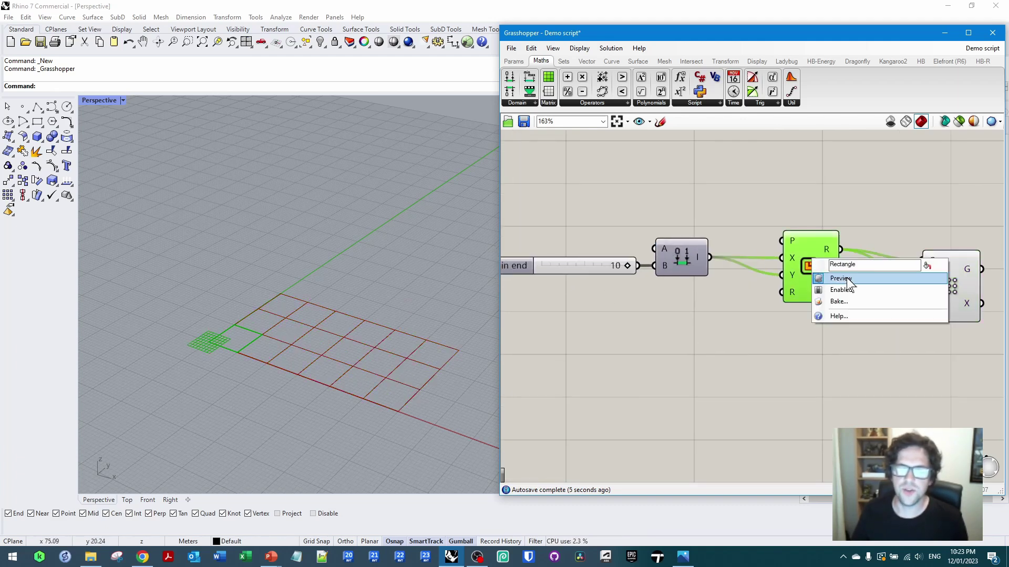
{"action": "left_click", "coordinate": [846, 277]}
{"action": "right_click_drag", "start_coordinate": [849, 336], "coordinate": [660, 355]}
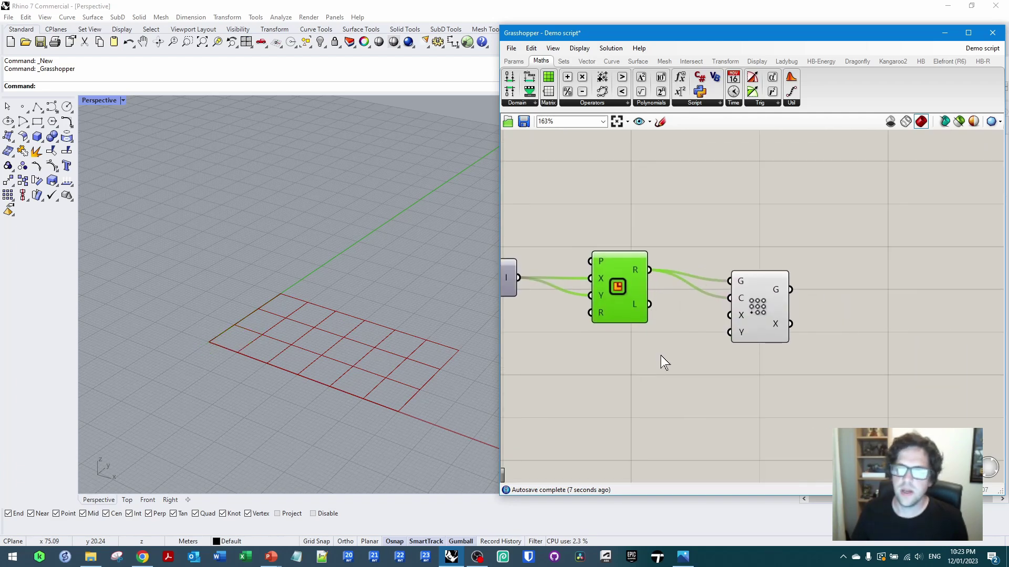
Drive the Rectangular Array's X and Y counts with one new number slider ranging from 5 to 20, set to 13
{"action": "left_click", "coordinate": [633, 356]}
{"action": "double_click", "coordinate": [633, 357]}
{"action": "type", "text": "s"}
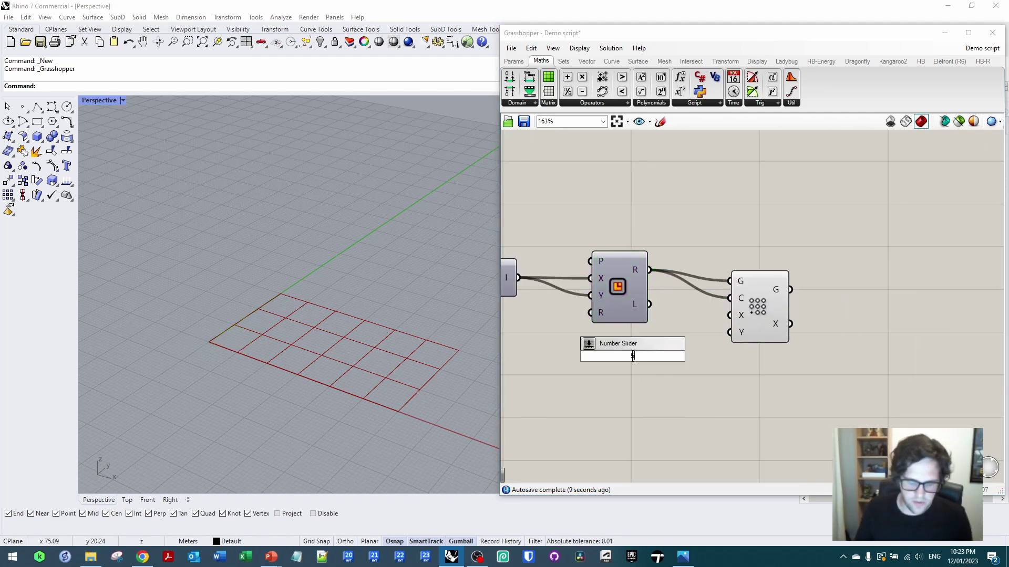
{"action": "type", "text": "<15<20"}
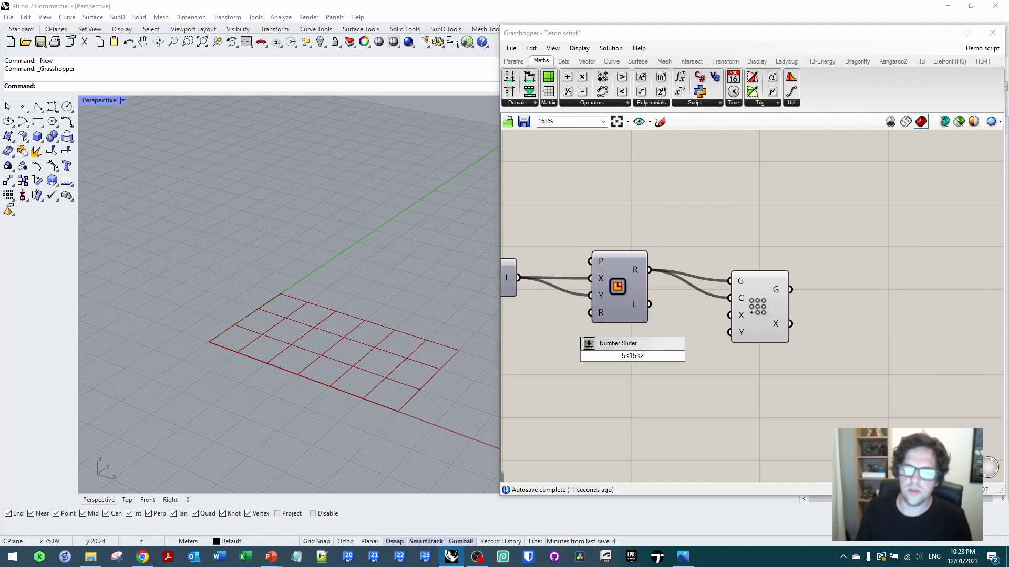
{"action": "key", "text": "Return"}
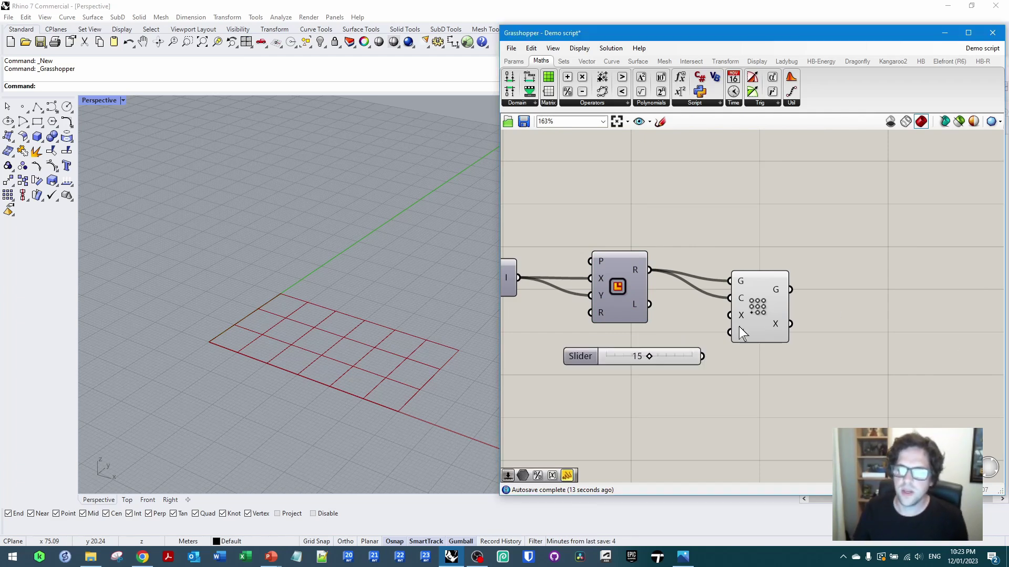
{"action": "left_click_drag", "start_coordinate": [712, 356], "coordinate": [730, 332]}
{"action": "scroll", "coordinate": [219, 316], "scroll_direction": "down", "scroll_amount": 5}
{"action": "mouse_move", "coordinate": [655, 356]}
{"action": "left_mouse_down"}
{"action": "mouse_move", "coordinate": [678, 357]}
{"action": "mouse_move", "coordinate": [636, 357]}
{"action": "mouse_move", "coordinate": [672, 357]}
{"action": "mouse_move", "coordinate": [657, 360]}
{"action": "left_mouse_up"}
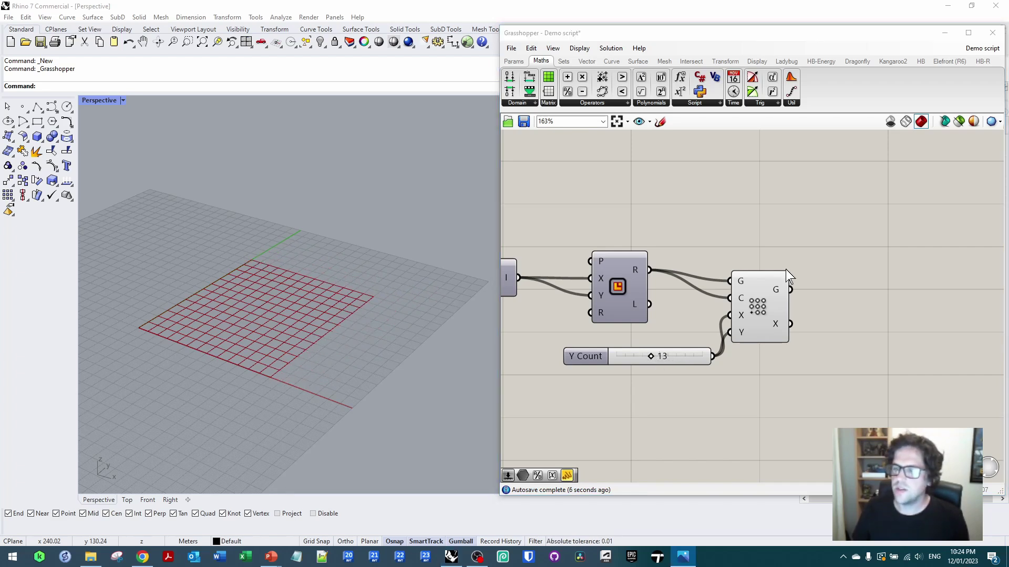
Add an Area component after the Rectangular Array and wire the array's geometry output into its G input
{"action": "right_click_drag", "start_coordinate": [883, 274], "coordinate": [727, 233]}
{"action": "left_click_drag", "start_coordinate": [590, 272], "coordinate": [632, 291]}
{"action": "left_click", "coordinate": [760, 282]}
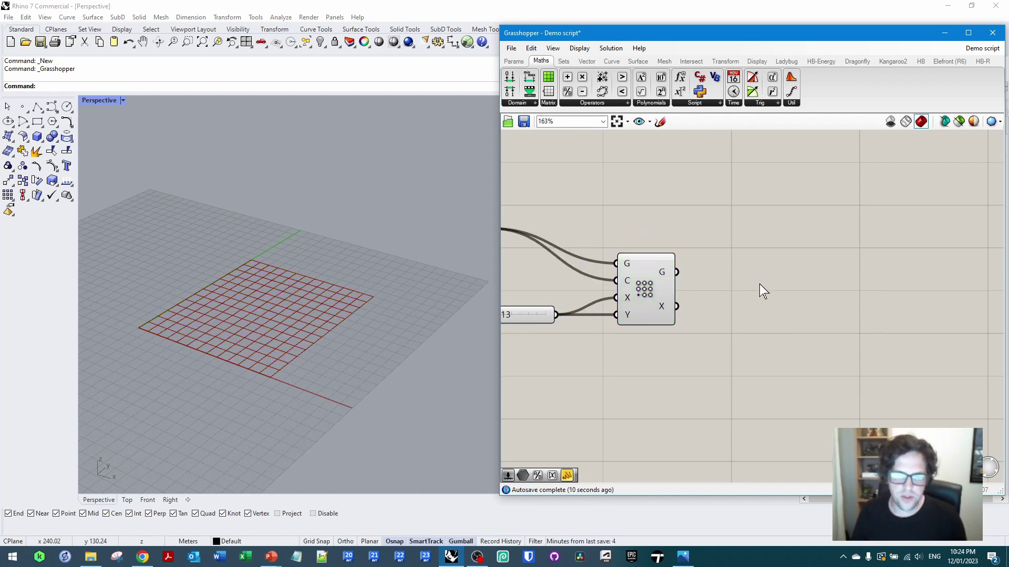
{"action": "double_click", "coordinate": [759, 284]}
{"action": "type", "text": "area"}
{"action": "left_click", "coordinate": [743, 274]}
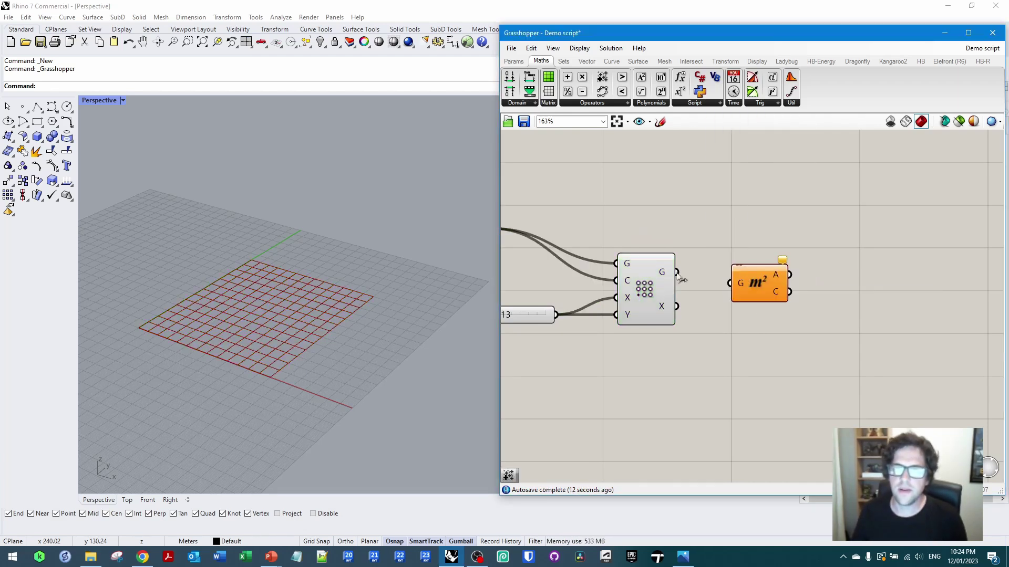
{"action": "left_click_drag", "start_coordinate": [677, 272], "coordinate": [730, 283]}
{"action": "scroll", "coordinate": [253, 286], "scroll_direction": "up", "scroll_amount": 2}
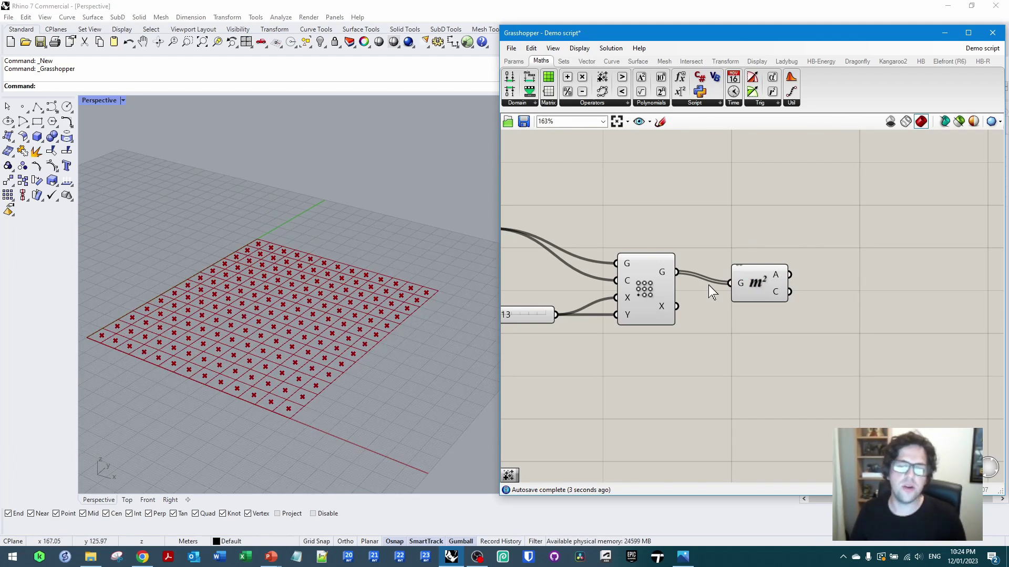
Add a Bounding Box component below the Area component and wire the Rectangular Array's geometry output into its C input
{"action": "mouse_move", "coordinate": [758, 282]}
{"action": "left_mouse_down"}
{"action": "mouse_move", "coordinate": [766, 287]}
{"action": "mouse_move", "coordinate": [759, 270]}
{"action": "left_mouse_up"}
{"action": "right_click_drag", "start_coordinate": [762, 324], "coordinate": [720, 311]}
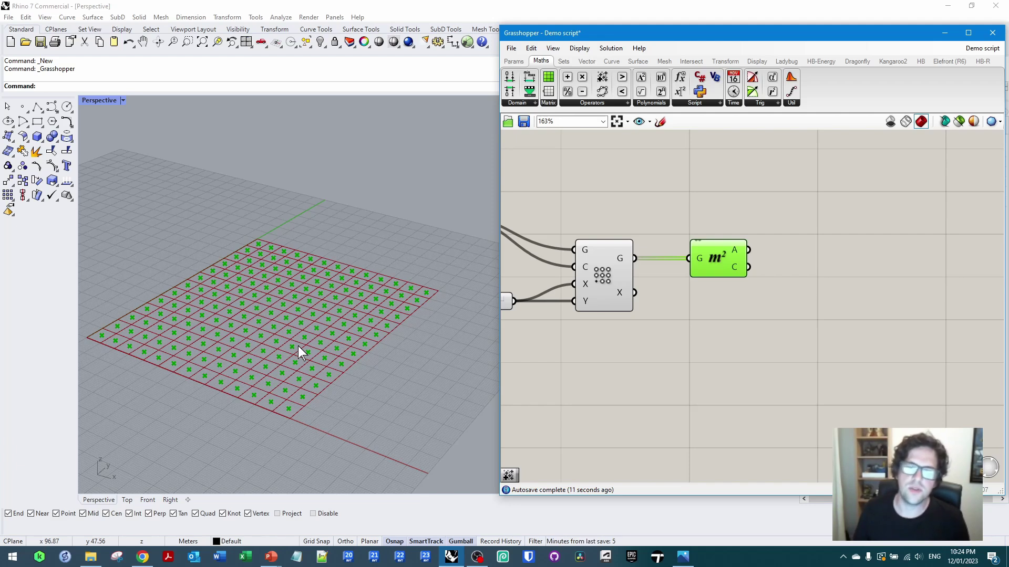
{"action": "double_click", "coordinate": [713, 312]}
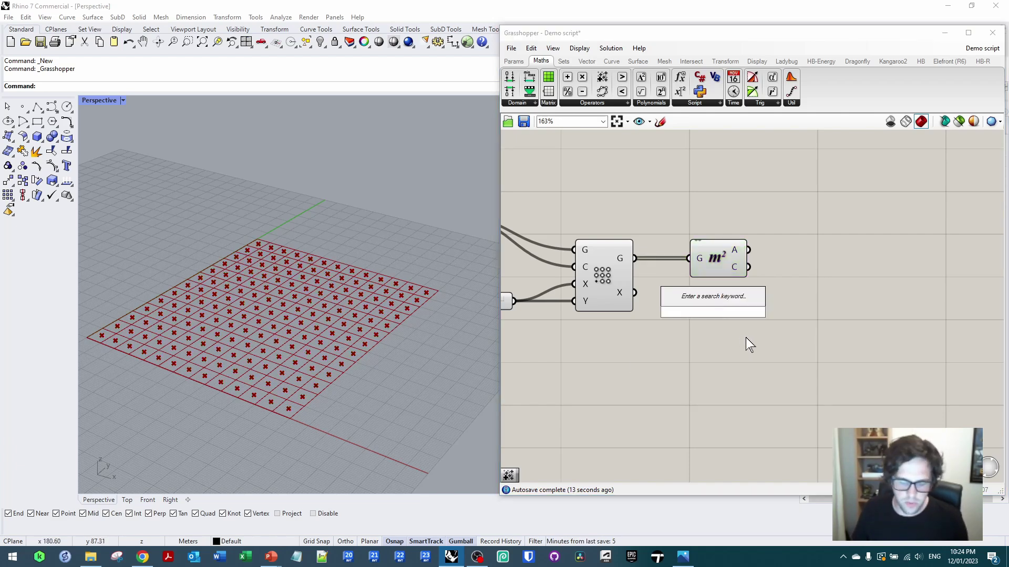
{"action": "type", "text": "bb"}
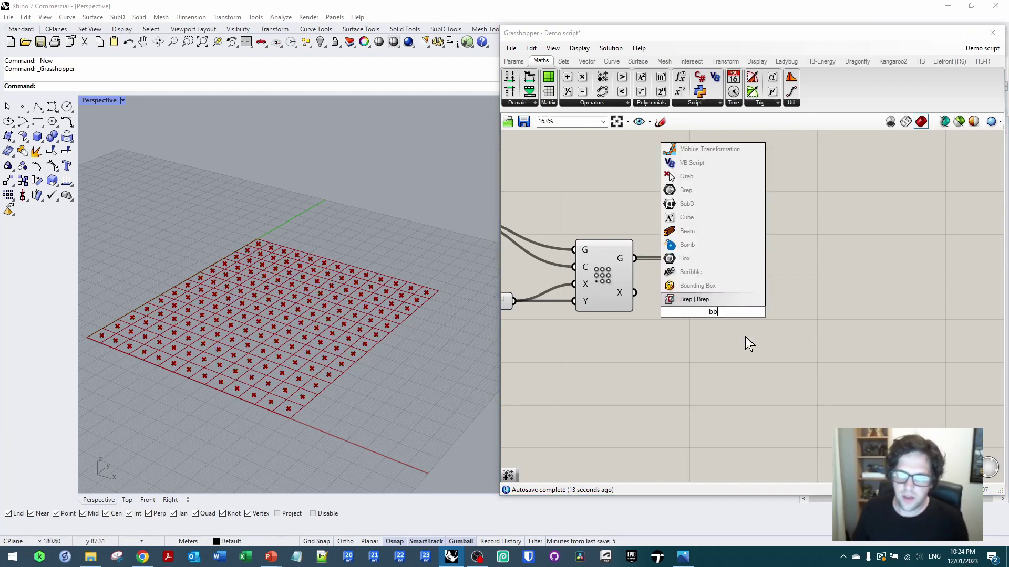
{"action": "left_click", "coordinate": [712, 288]}
{"action": "left_click_drag", "start_coordinate": [724, 310], "coordinate": [722, 312]}
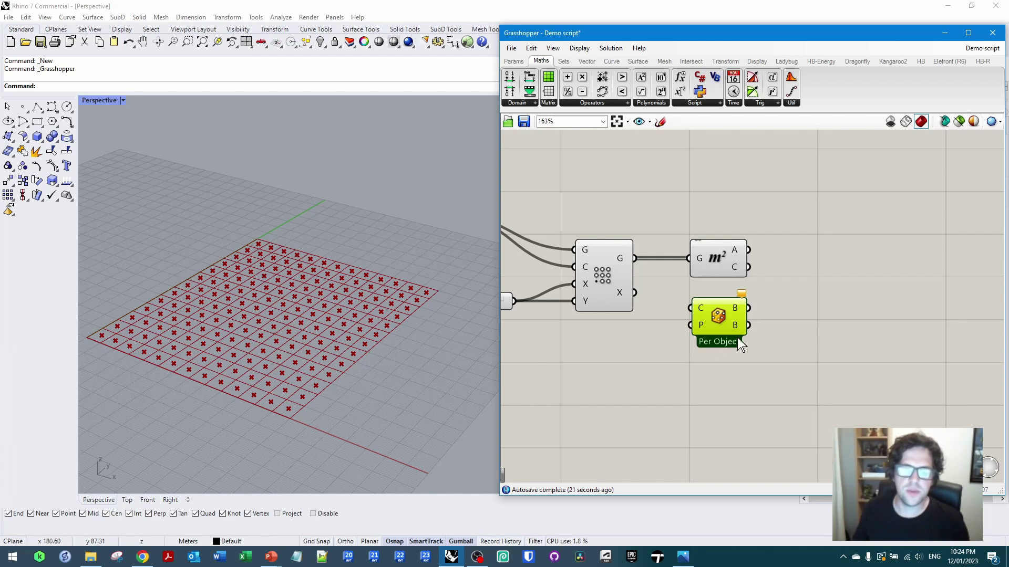
{"action": "scroll", "coordinate": [735, 354], "scroll_direction": "up", "scroll_amount": 3}
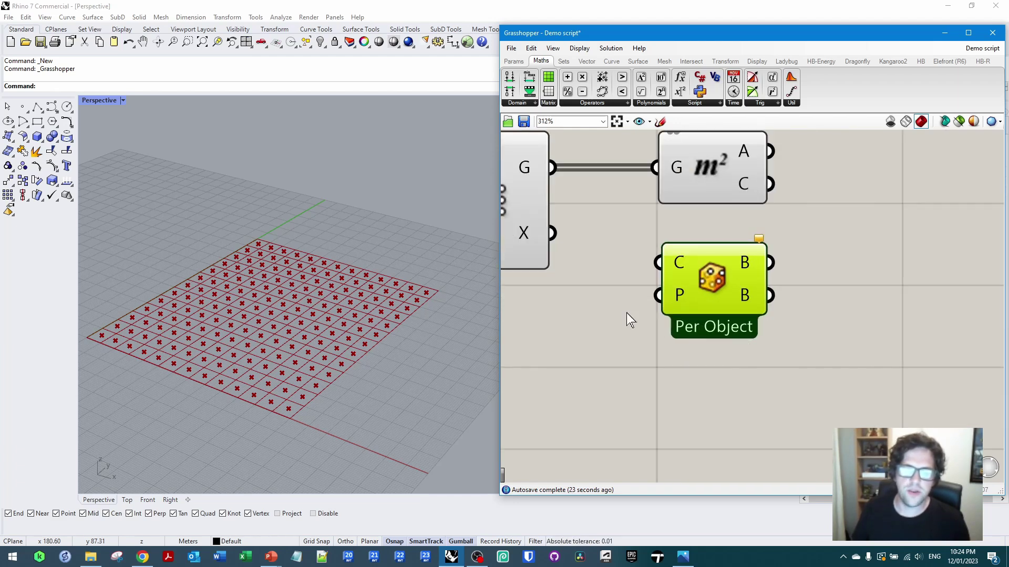
{"action": "right_click_drag", "start_coordinate": [620, 310], "coordinate": [692, 330]}
{"action": "left_click_drag", "start_coordinate": [624, 193], "coordinate": [729, 282]}
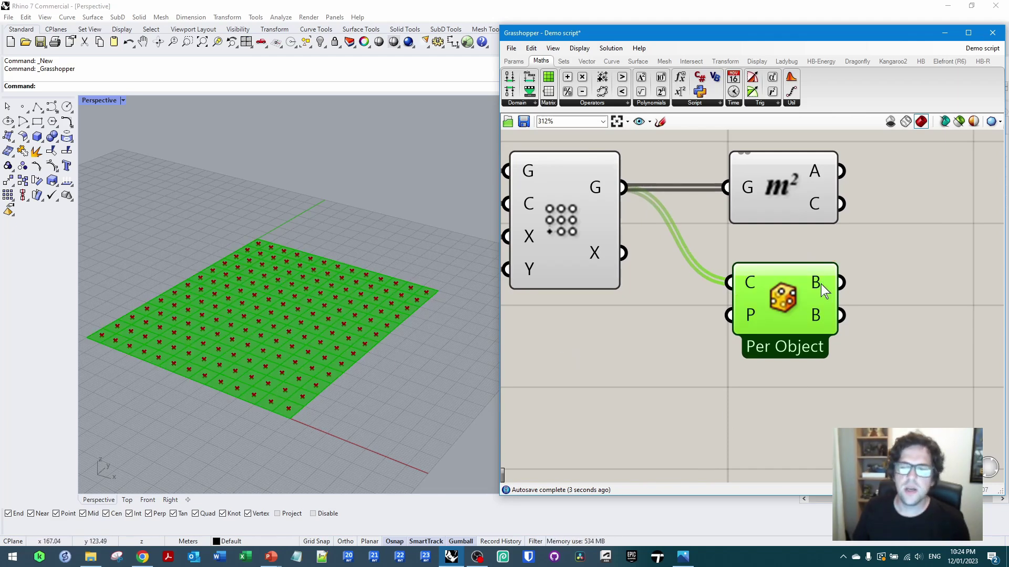
Switch the Bounding Box component to Union Box mode
{"action": "mouse_move", "coordinate": [820, 283]}
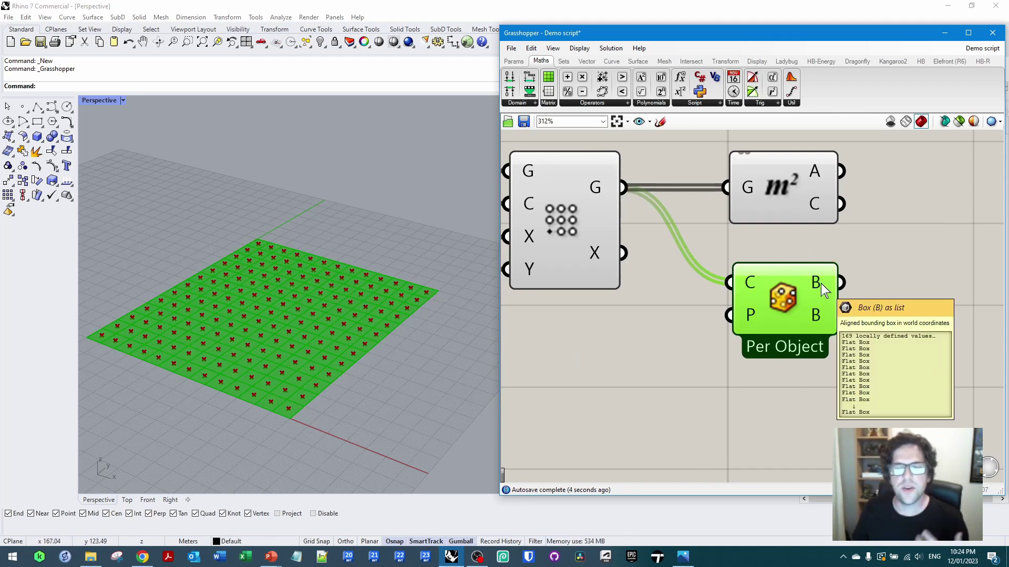
{"action": "right_click", "coordinate": [782, 295]}
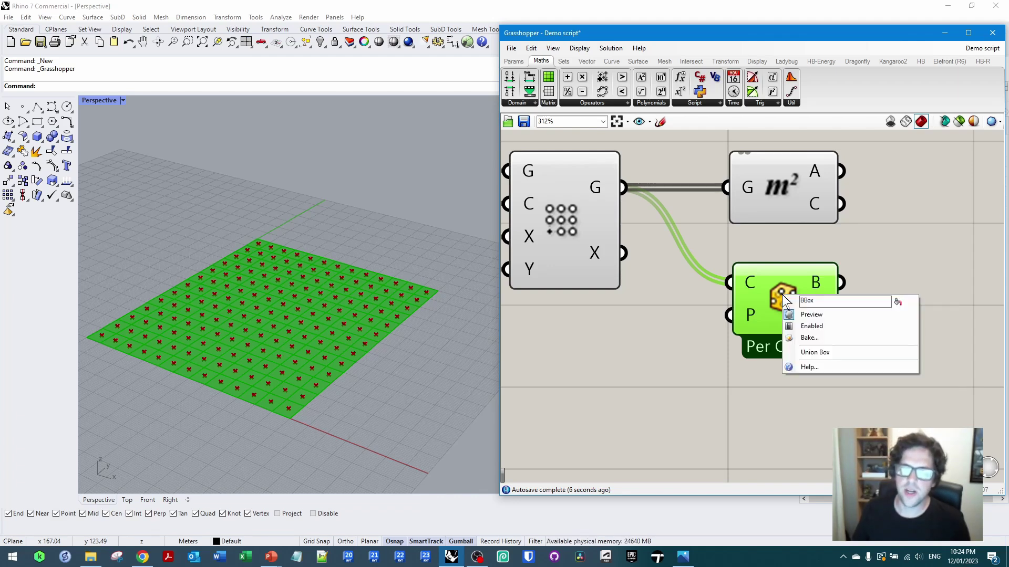
{"action": "left_click", "coordinate": [821, 353]}
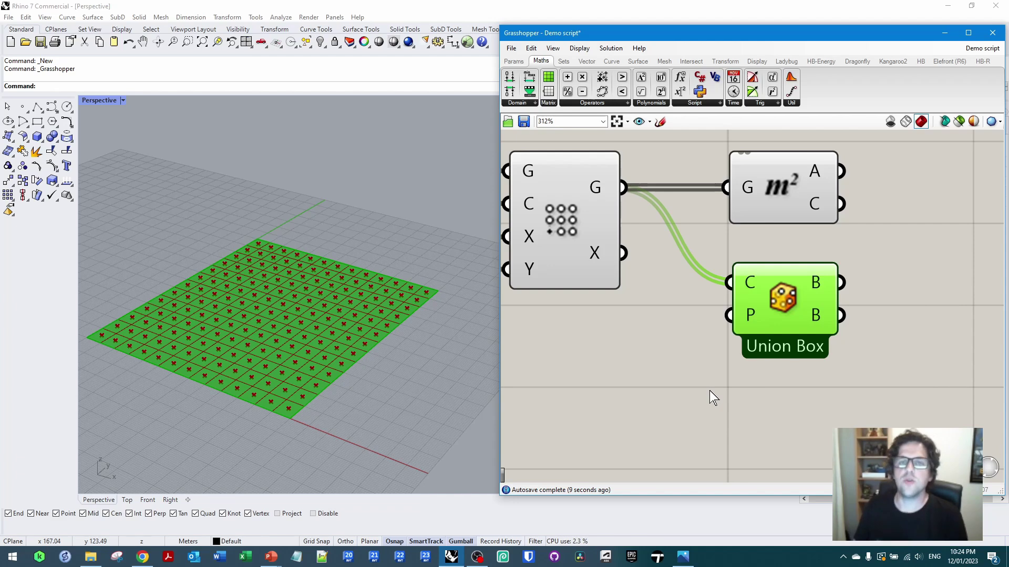
Add a Surface parameter after the Bounding Box and connect it to the Bounding Box's upper B output
{"action": "mouse_move", "coordinate": [823, 281]}
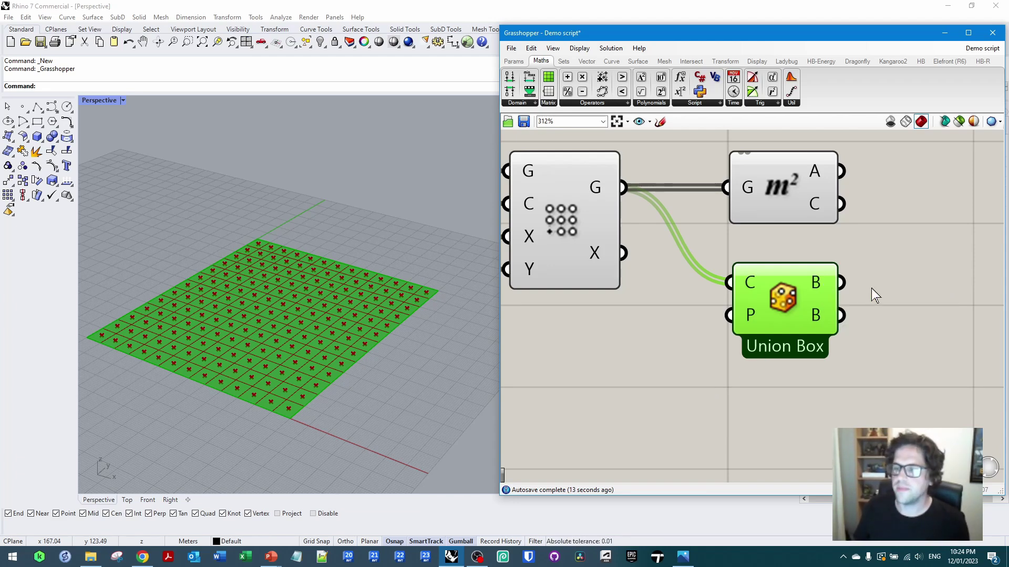
{"action": "right_click_drag", "start_coordinate": [871, 288], "coordinate": [691, 303]}
{"action": "double_click", "coordinate": [736, 293]}
{"action": "type", "text": "srf"}
{"action": "left_click", "coordinate": [716, 267]}
{"action": "left_click_drag", "start_coordinate": [654, 298], "coordinate": [689, 293]}
Turn off the viewport preview of the Bounding Box and move the Area component to sit above the Surface parameter
{"action": "left_click", "coordinate": [590, 326]}
{"action": "right_click", "coordinate": [596, 309]}
{"action": "left_click", "coordinate": [625, 329]}
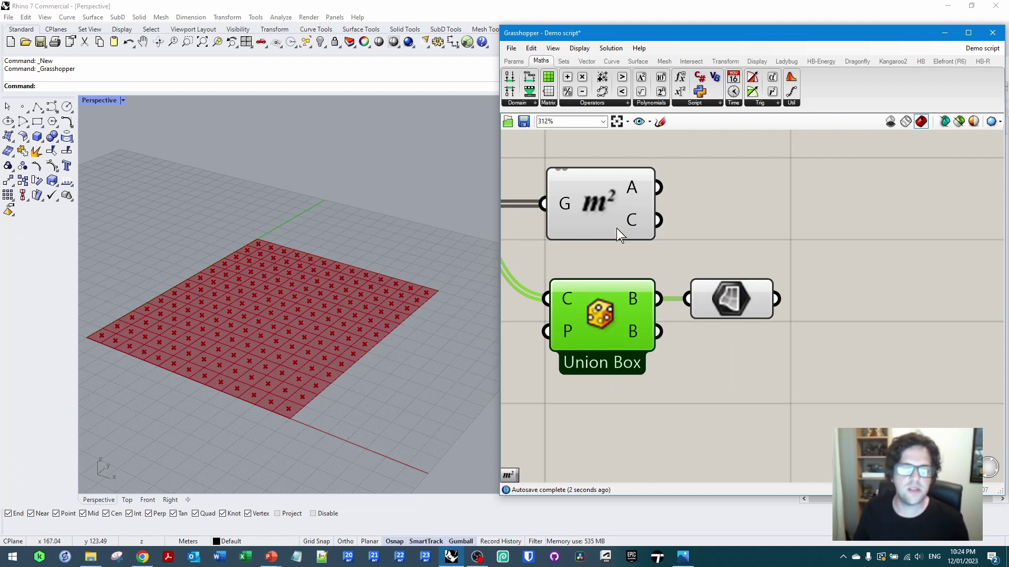
{"action": "left_click_drag", "start_coordinate": [612, 212], "coordinate": [724, 208]}
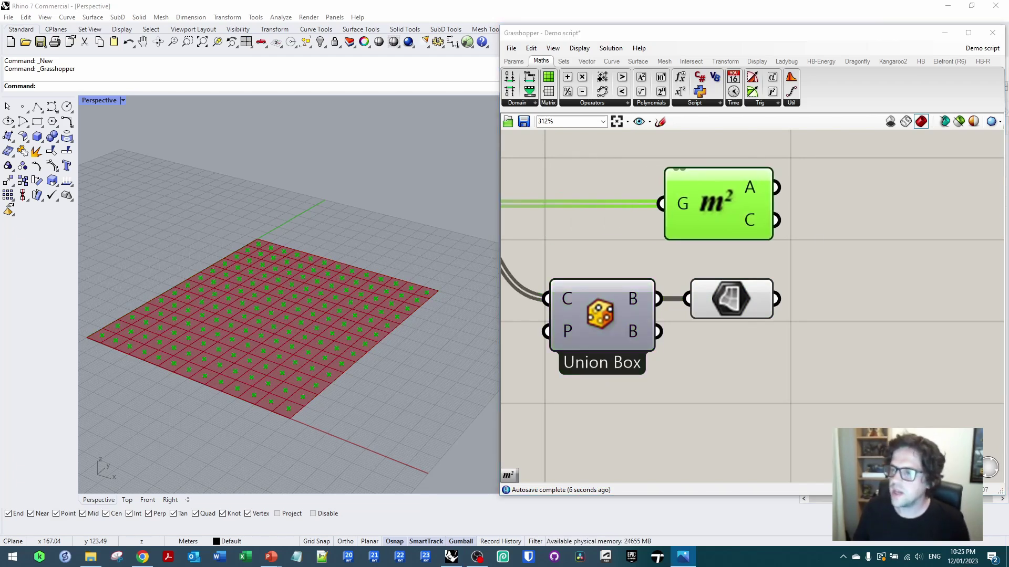
{"action": "left_click", "coordinate": [809, 267]}
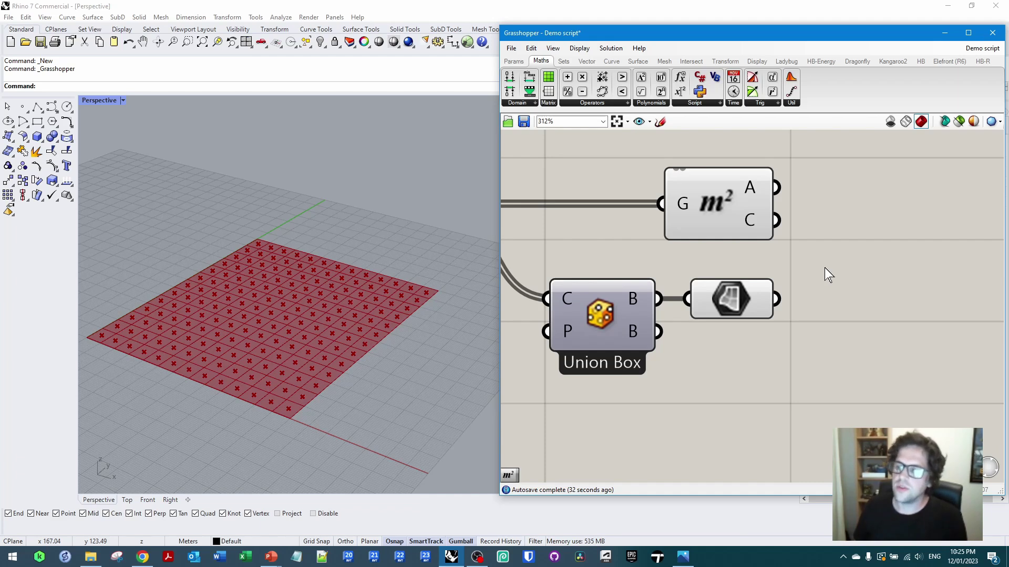
Add an Evaluate Surface component below and beyond the Surface parameter and wire the parameter into its S input
{"action": "scroll", "coordinate": [825, 267], "scroll_direction": "down", "scroll_amount": 3}
{"action": "right_click_drag", "start_coordinate": [835, 349], "coordinate": [761, 239]}
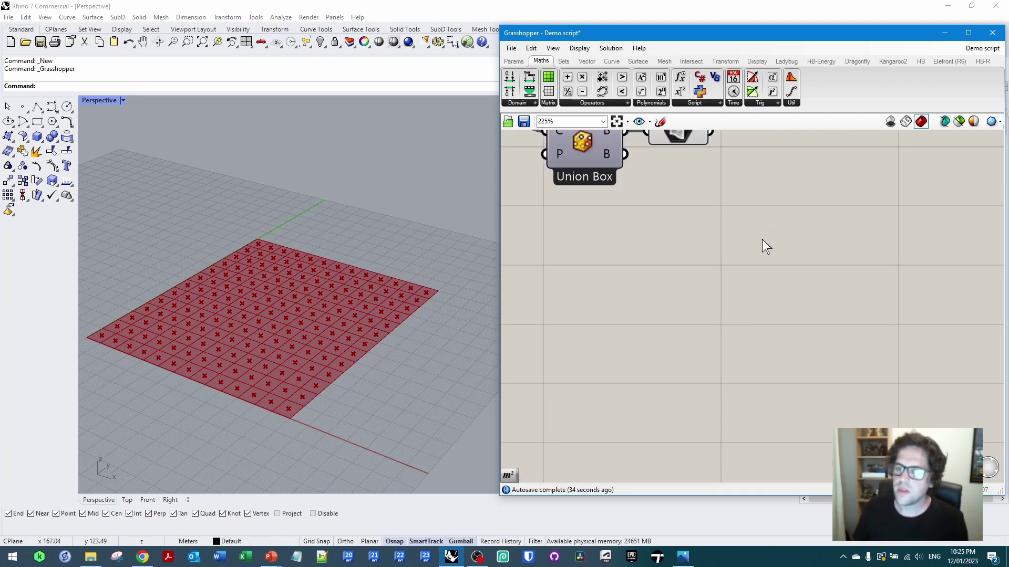
{"action": "double_click", "coordinate": [762, 239]}
{"action": "type", "text": "evaluate sur"}
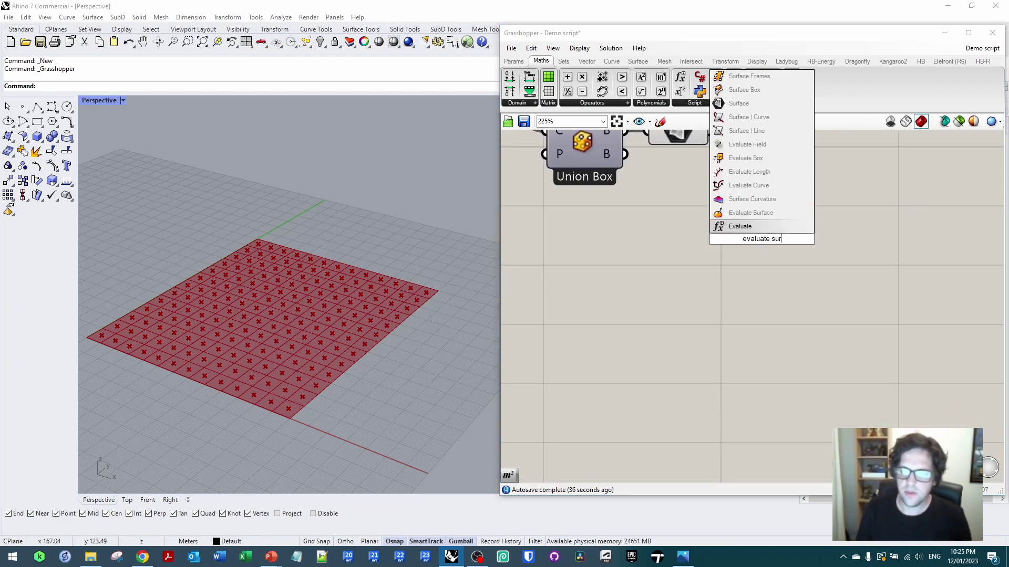
{"action": "left_click", "coordinate": [757, 215]}
{"action": "left_click_drag", "start_coordinate": [749, 230], "coordinate": [832, 248]}
{"action": "right_click_drag", "start_coordinate": [801, 241], "coordinate": [781, 289]}
{"action": "left_click_drag", "start_coordinate": [781, 276], "coordinate": [692, 179]}
{"action": "left_click", "coordinate": [689, 329]}
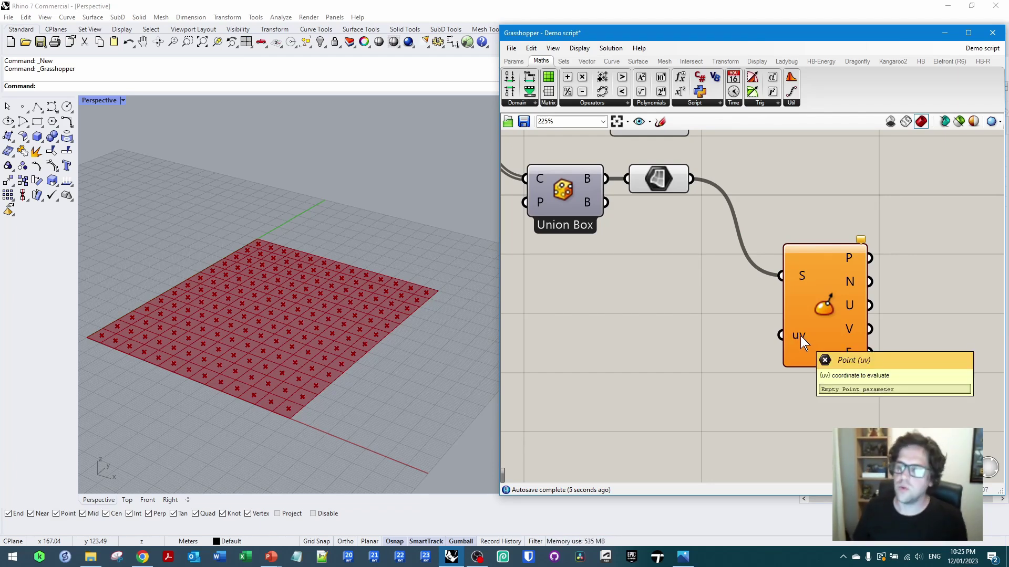
Add an MD Slider and place it below the Union Box, in front of the Evaluate Surface component
{"action": "right_click_drag", "start_coordinate": [700, 368], "coordinate": [833, 312]}
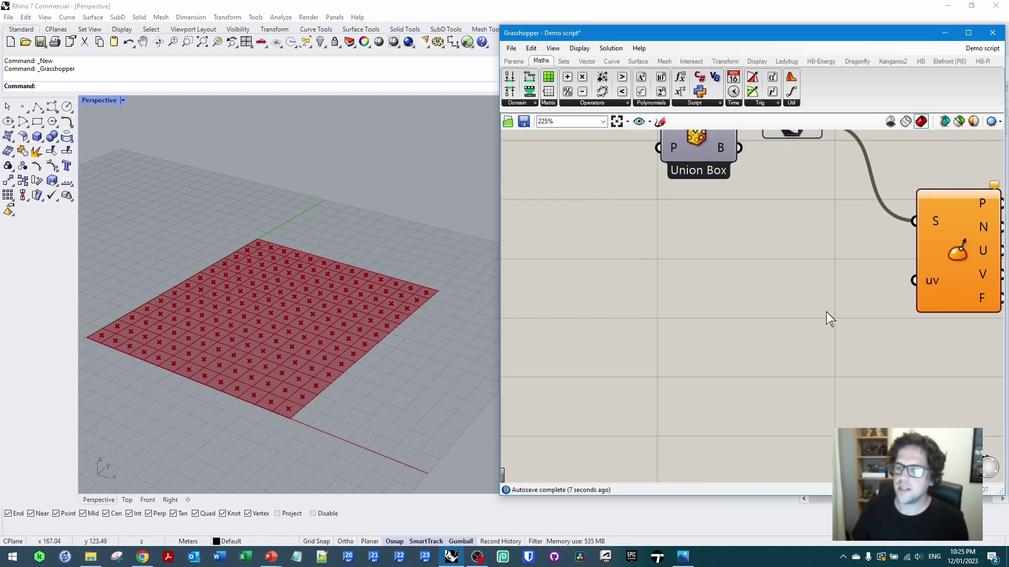
{"action": "scroll", "coordinate": [844, 323], "scroll_direction": "down", "scroll_amount": 2}
{"action": "right_click_drag", "start_coordinate": [595, 329], "coordinate": [746, 292]}
{"action": "double_click", "coordinate": [745, 292]}
{"action": "type", "text": "md"}
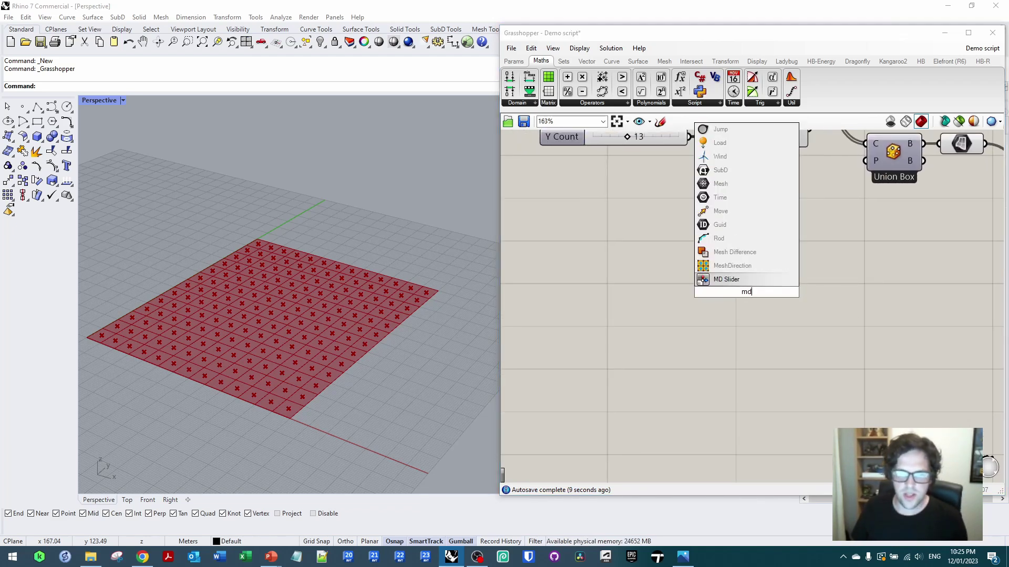
{"action": "left_click", "coordinate": [741, 280]}
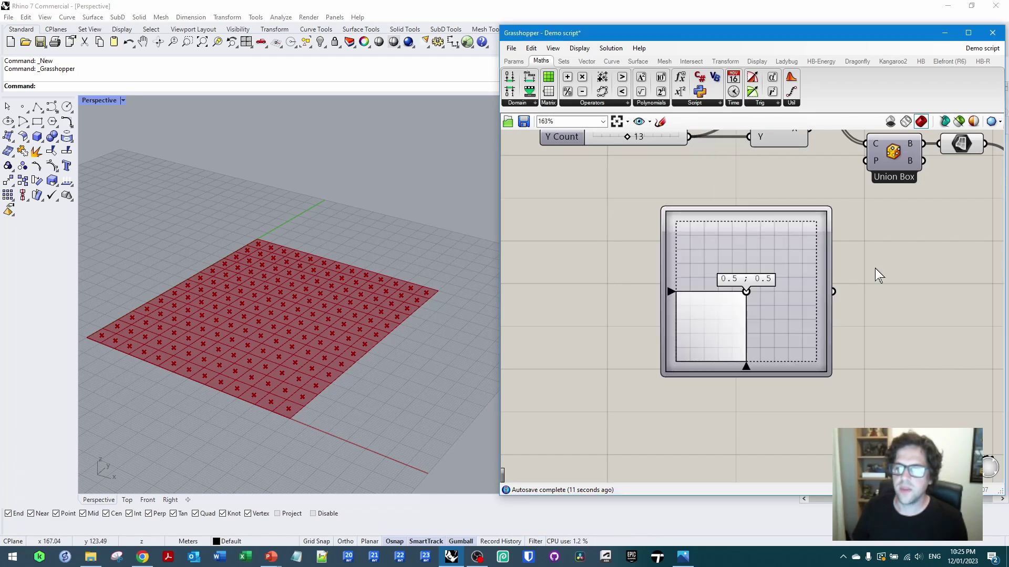
{"action": "right_click_drag", "start_coordinate": [811, 274], "coordinate": [694, 315]}
{"action": "left_click_drag", "start_coordinate": [694, 315], "coordinate": [769, 306]}
{"action": "right_click_drag", "start_coordinate": [813, 314], "coordinate": [742, 286]}
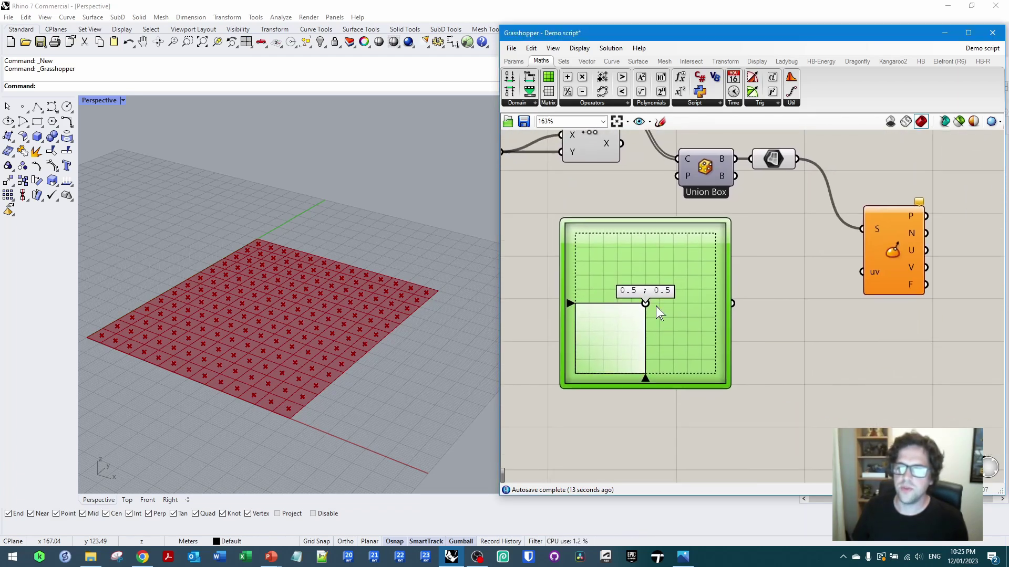
Wire the MD Slider into the Evaluate Surface's uv input and set the slider point to 0.5 ; 0.65
{"action": "left_click_drag", "start_coordinate": [645, 302], "coordinate": [622, 327]}
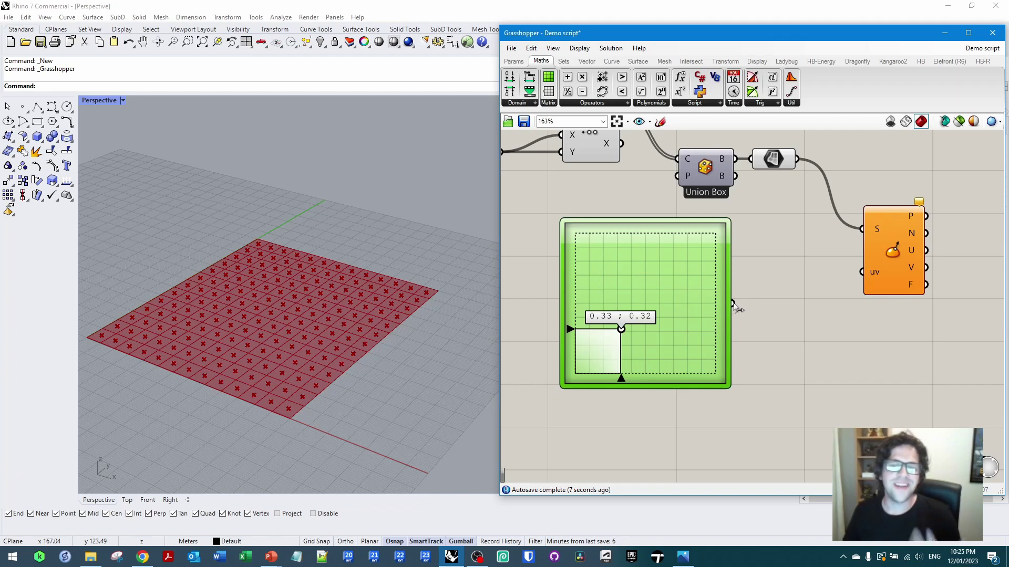
{"action": "left_click_drag", "start_coordinate": [734, 305], "coordinate": [862, 272]}
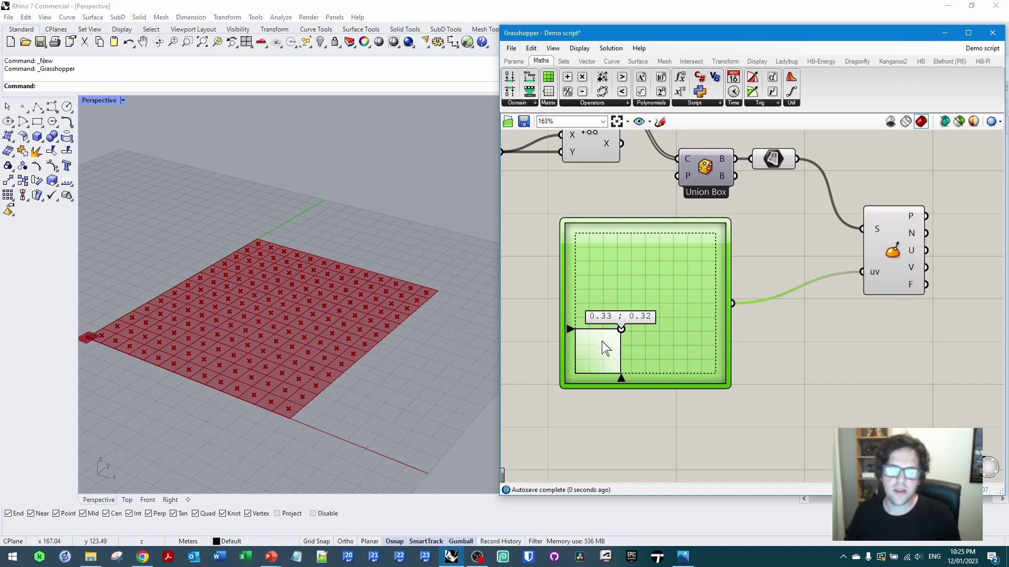
{"action": "left_click_drag", "start_coordinate": [620, 330], "coordinate": [644, 282]}
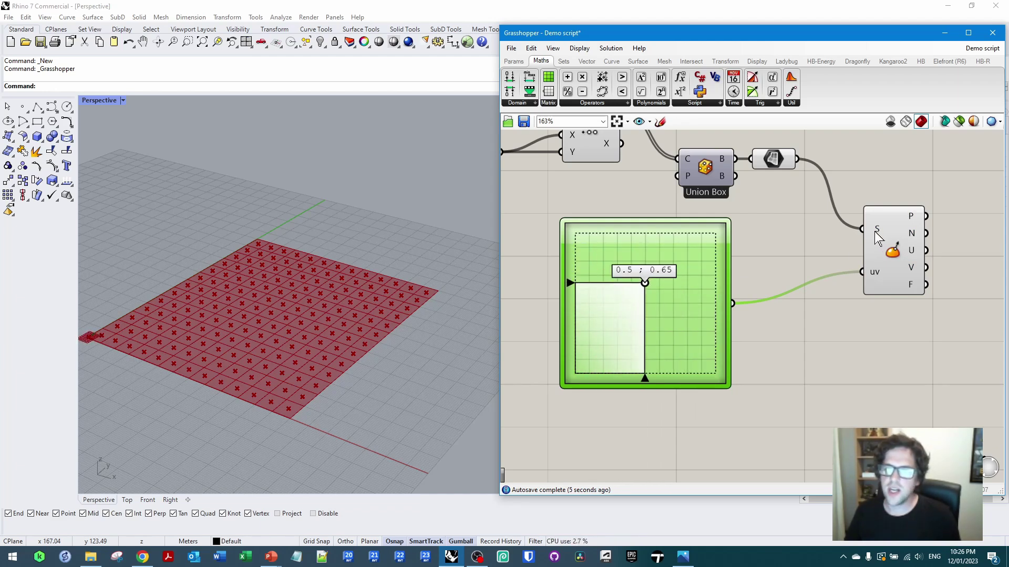
Reparameterize the Evaluate Surface's S input and move the MD Slider point to 0.24 ; 0.74
{"action": "right_click", "coordinate": [874, 233]}
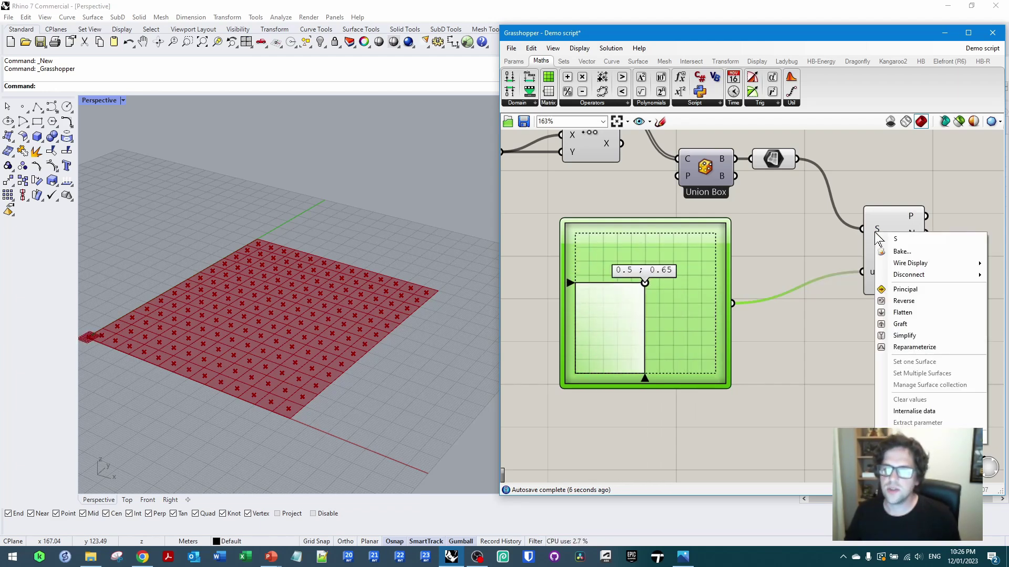
{"action": "left_click", "coordinate": [914, 347]}
{"action": "left_click_drag", "start_coordinate": [647, 289], "coordinate": [607, 269]}
Reposition the Evaluate Surface component, duplicate it and place the copy directly below the original
{"action": "right_click_drag", "start_coordinate": [774, 312], "coordinate": [712, 300]}
{"action": "left_click_drag", "start_coordinate": [817, 243], "coordinate": [884, 273]}
{"action": "right_click_drag", "start_coordinate": [891, 273], "coordinate": [798, 254]}
{"action": "key", "text": "ctrl+c"}
{"action": "key", "text": "ctrl+v"}
{"action": "left_click_drag", "start_coordinate": [791, 255], "coordinate": [784, 330]}
Duplicate the MD Slider below the original, wire the copy into the second Evaluate Surface's uv input, and move its point to a different location
{"action": "scroll", "coordinate": [766, 315], "scroll_direction": "down", "scroll_amount": 2}
{"action": "left_click", "coordinate": [670, 275]}
{"action": "left_click_drag", "start_coordinate": [669, 273], "coordinate": [669, 260]}
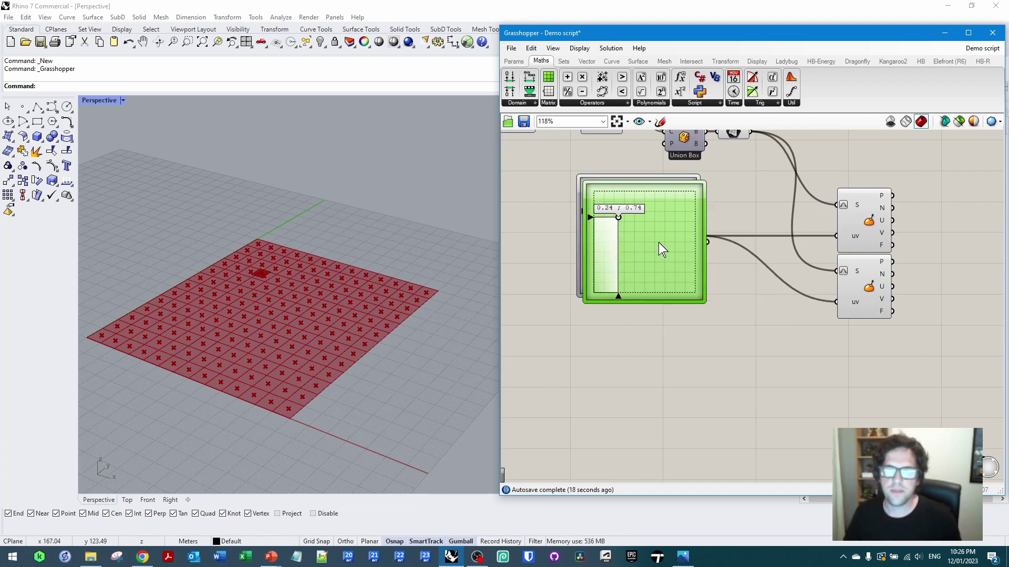
{"action": "left_click_drag", "start_coordinate": [657, 258], "coordinate": [836, 302], "text": "alt"}
{"action": "left_click_drag", "start_coordinate": [613, 345], "coordinate": [672, 384]}
{"action": "right_click_drag", "start_coordinate": [864, 375], "coordinate": [682, 417]}
{"action": "left_click", "coordinate": [840, 323]}
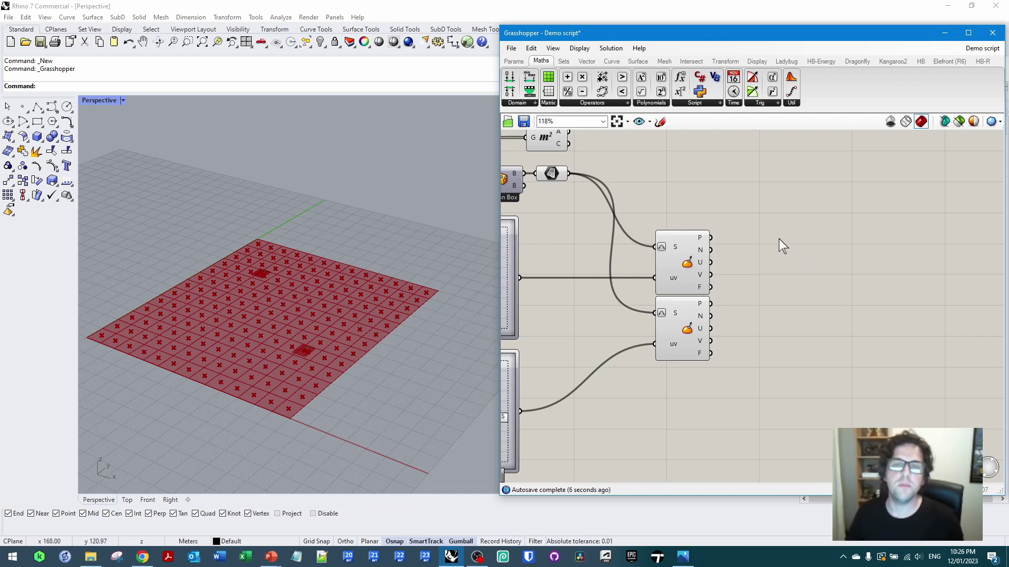
Add a Distance component with the Area's C output wired into A and the first Evaluate Surface's P output wired into B
{"action": "double_click", "coordinate": [784, 215]}
{"action": "type", "text": "distance"}
{"action": "key", "text": "Return"}
{"action": "right_click_drag", "start_coordinate": [770, 207], "coordinate": [821, 247]}
{"action": "left_click_drag", "start_coordinate": [620, 183], "coordinate": [815, 248]}
{"action": "left_click_drag", "start_coordinate": [760, 277], "coordinate": [815, 261]}
Duplicate the Distance component below the original and wire the second Evaluate Surface's P output into the copy's B input
{"action": "scroll", "coordinate": [854, 241], "scroll_direction": "up", "scroll_amount": 3}
{"action": "scroll", "coordinate": [840, 297], "scroll_direction": "up", "scroll_amount": 3}
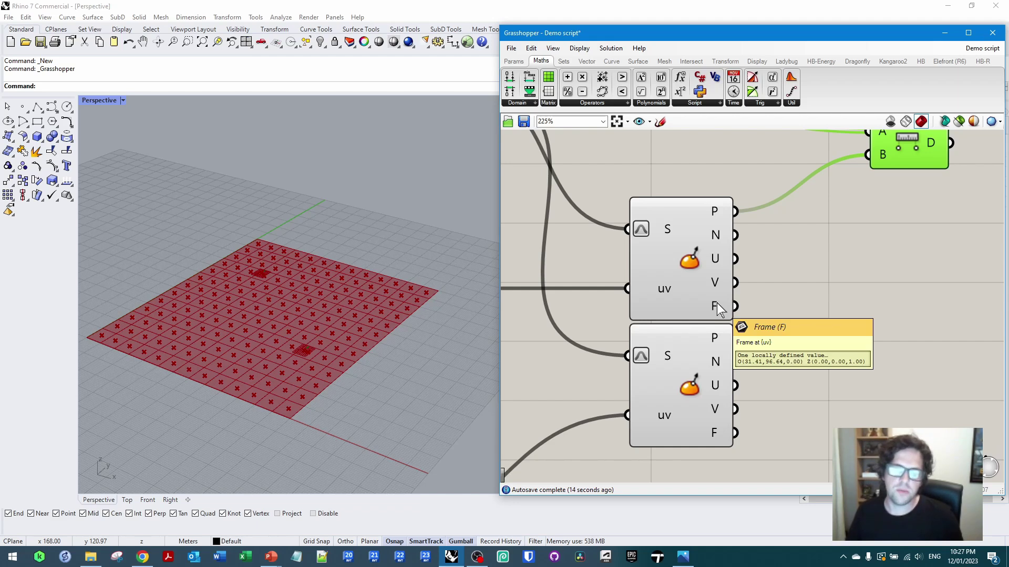
{"action": "right_click_drag", "start_coordinate": [865, 268], "coordinate": [828, 313]}
{"action": "scroll", "coordinate": [856, 201], "scroll_direction": "down", "scroll_amount": 2}
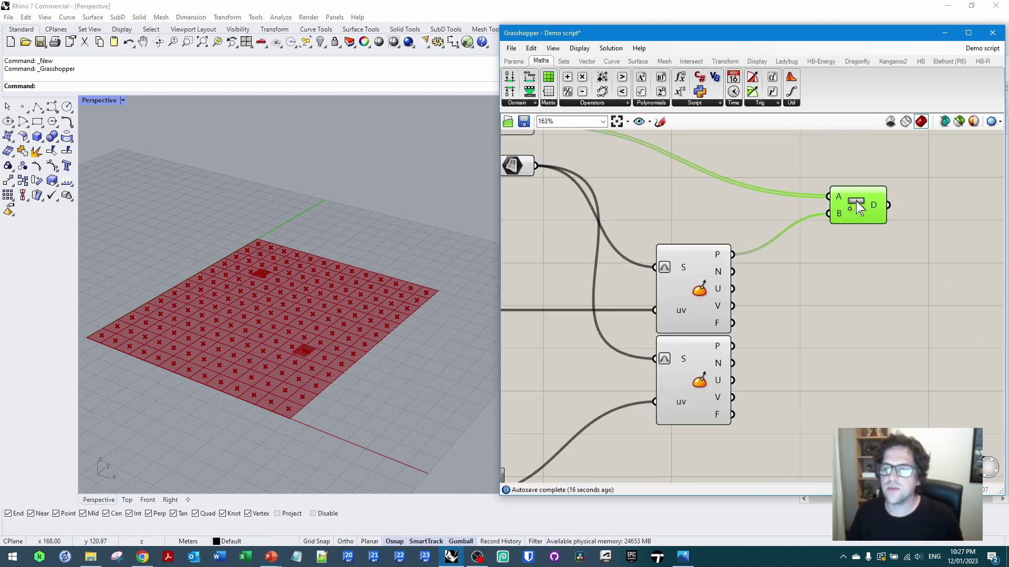
{"action": "left_click_drag", "start_coordinate": [875, 199], "coordinate": [867, 242], "text": "alt"}
{"action": "left_click_drag", "start_coordinate": [736, 355], "coordinate": [866, 251]}
{"action": "right_click_drag", "start_coordinate": [900, 236], "coordinate": [707, 271]}
{"action": "left_click", "coordinate": [777, 264]}
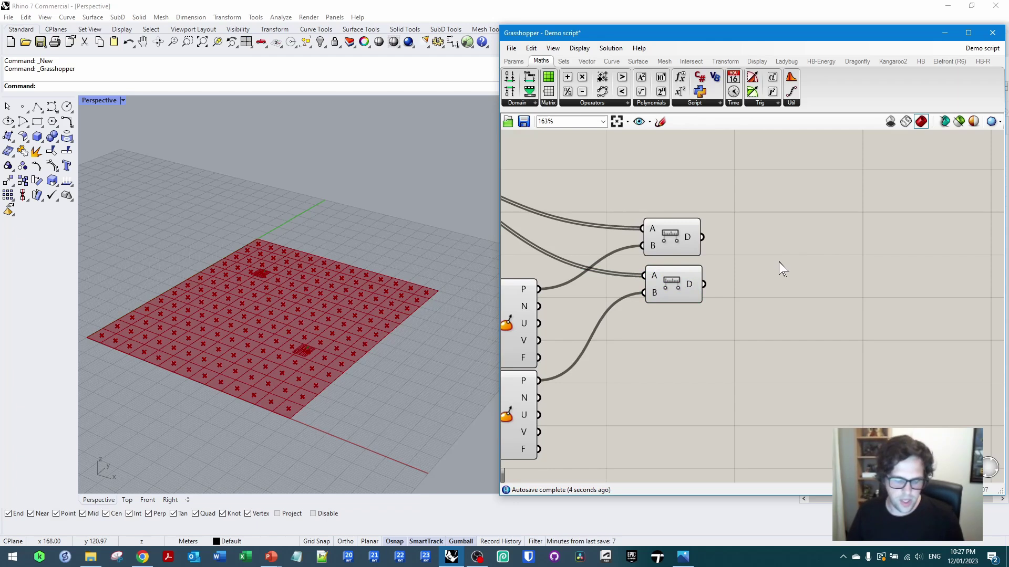
{"action": "double_click", "coordinate": [779, 260]}
{"action": "type", "text": "m"}
{"action": "key", "text": "Escape"}
{"action": "type", "text": "max"}
Add a Maximum component and wire the two Distance D outputs into its A and B inputs
{"action": "double_click", "coordinate": [765, 223]}
{"action": "type", "text": "max"}
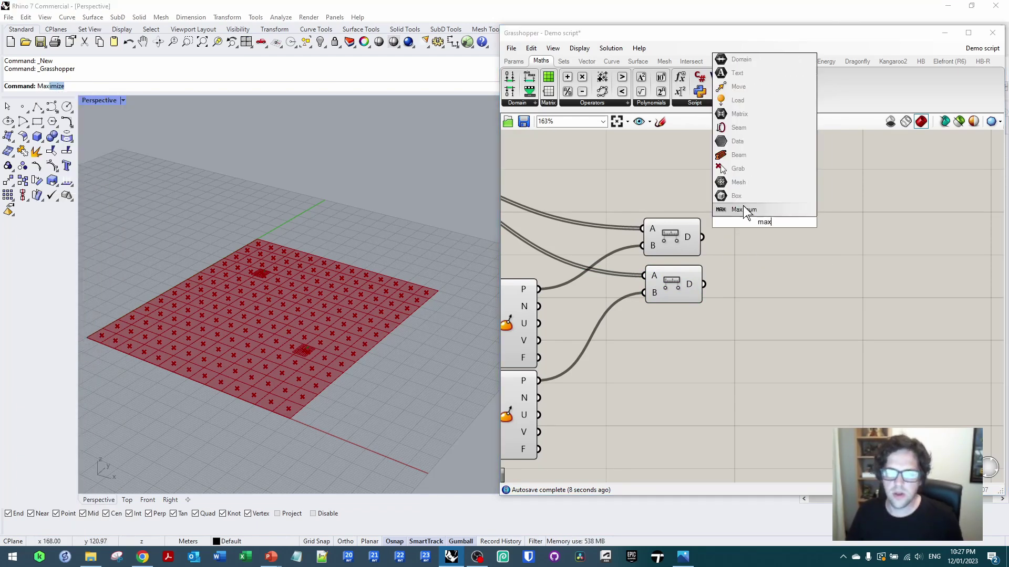
{"action": "key", "text": "Return"}
{"action": "scroll", "coordinate": [759, 243], "scroll_direction": "up", "scroll_amount": 3}
{"action": "left_click", "coordinate": [757, 262]}
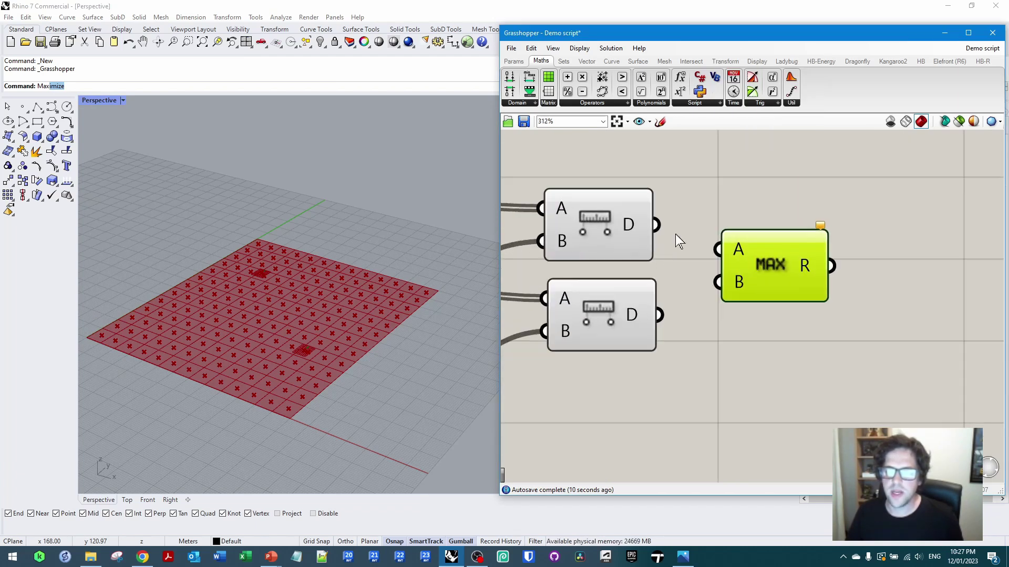
{"action": "left_click_drag", "start_coordinate": [657, 225], "coordinate": [718, 249]}
{"action": "left_click_drag", "start_coordinate": [724, 287], "coordinate": [663, 316]}
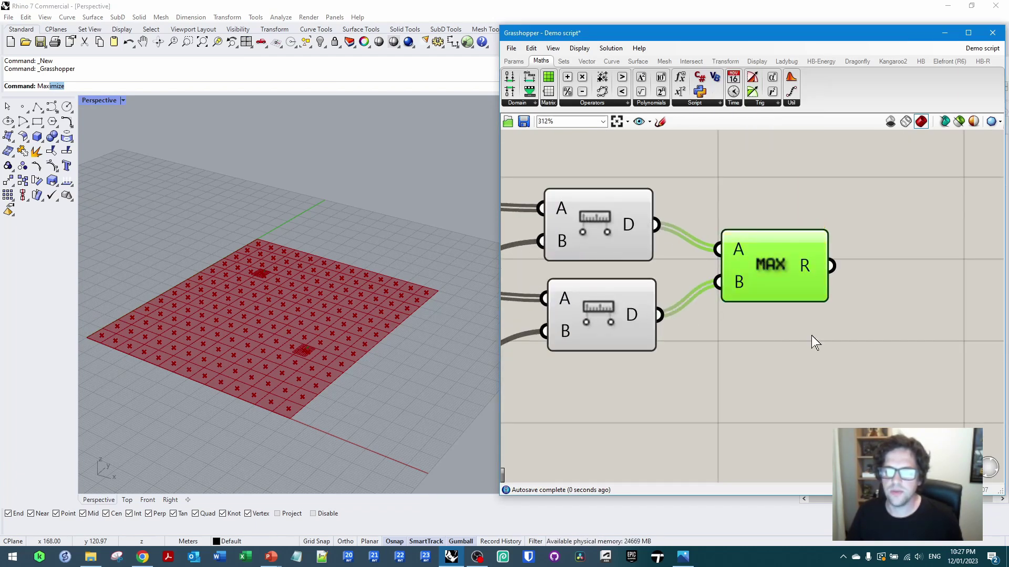
{"action": "left_click", "coordinate": [811, 335]}
{"action": "scroll", "coordinate": [783, 332], "scroll_direction": "down", "scroll_amount": 3}
{"action": "left_click_drag", "start_coordinate": [766, 288], "coordinate": [760, 301]}
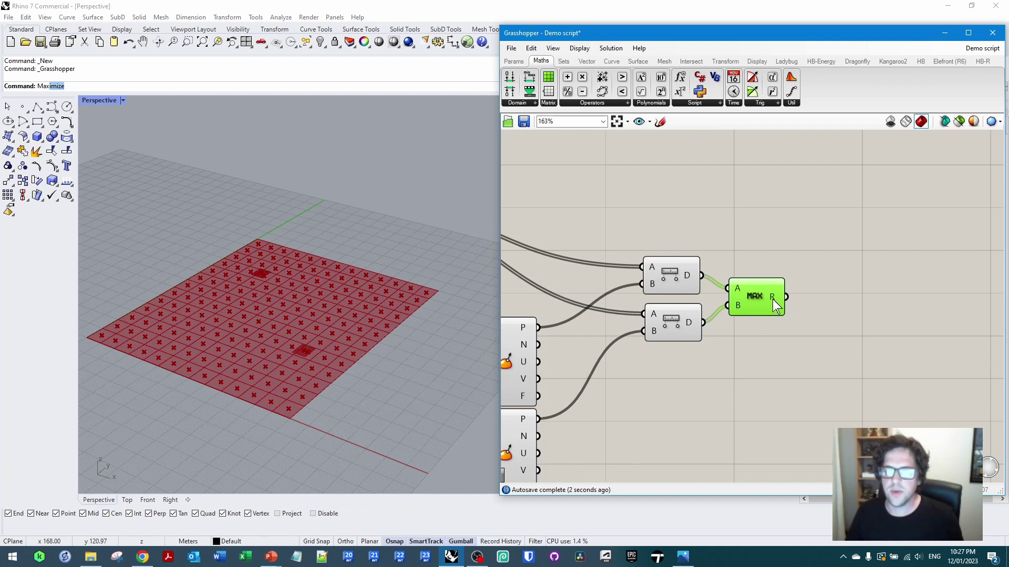
Replace the Maximum component with a Minimum component that takes the two Distance D outputs in its A and B inputs
{"action": "mouse_move", "coordinate": [773, 296]}
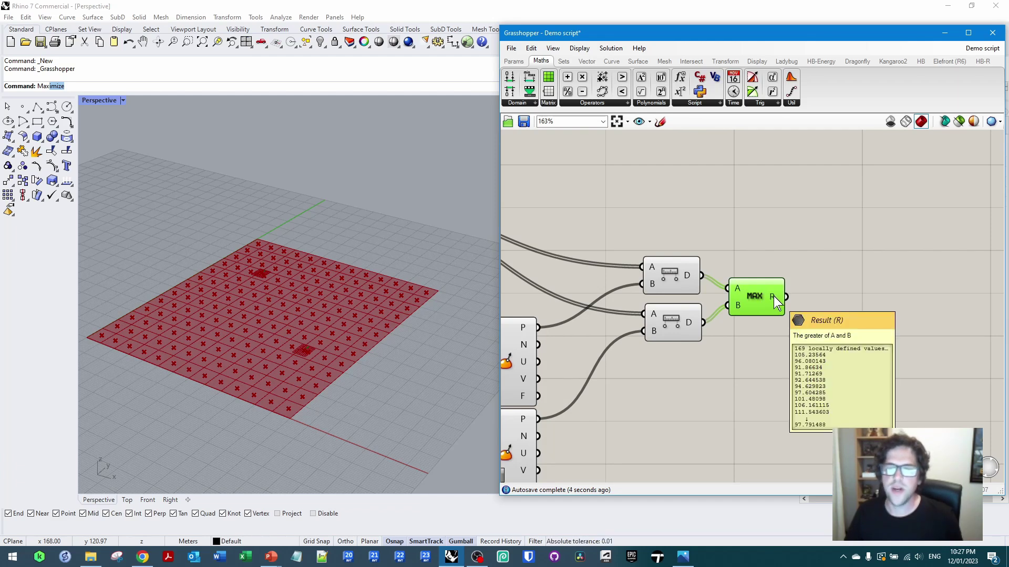
{"action": "double_click", "coordinate": [802, 234]}
{"action": "type", "text": "min"}
{"action": "left_click", "coordinate": [792, 226]}
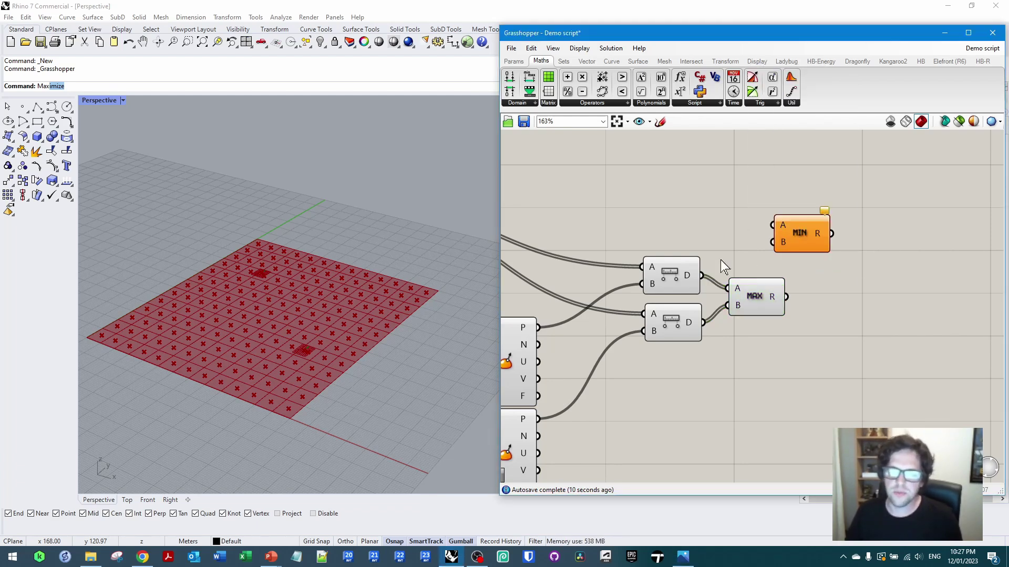
{"action": "left_click_drag", "start_coordinate": [702, 276], "coordinate": [773, 228]}
{"action": "left_click", "coordinate": [753, 294]}
{"action": "key", "text": "Delete"}
{"action": "left_click_drag", "start_coordinate": [703, 322], "coordinate": [756, 294]}
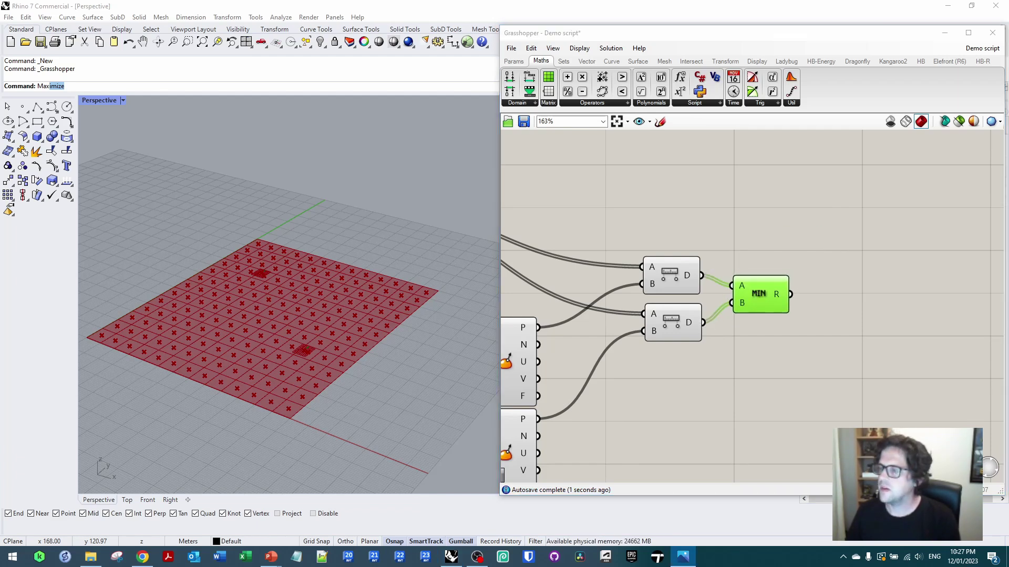
{"action": "left_click", "coordinate": [836, 281]}
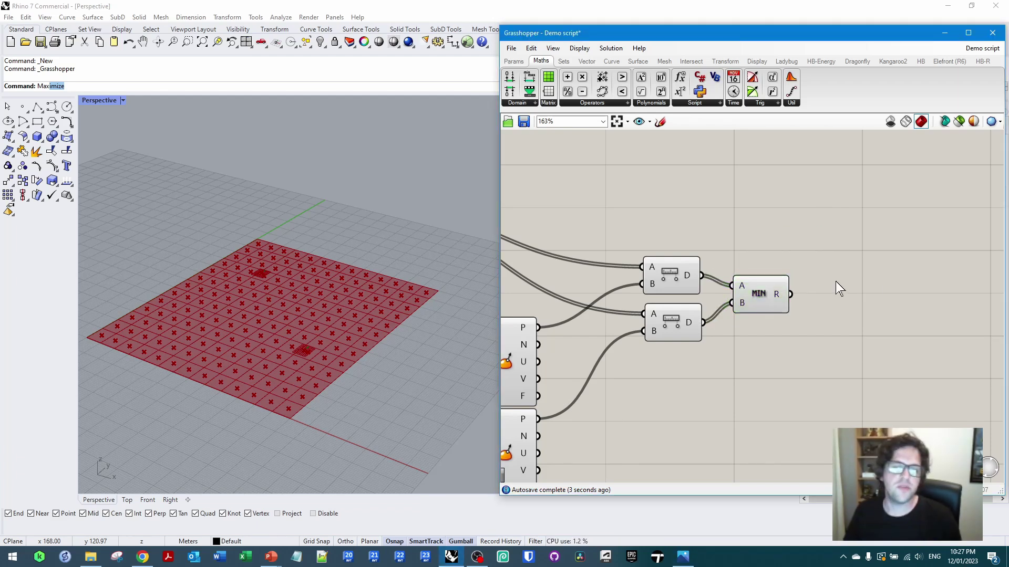
Add a Bounds component after the Minimum and wire the Minimum's R output into its N input
{"action": "right_click_drag", "start_coordinate": [835, 282], "coordinate": [759, 275]}
{"action": "mouse_move", "coordinate": [672, 289]}
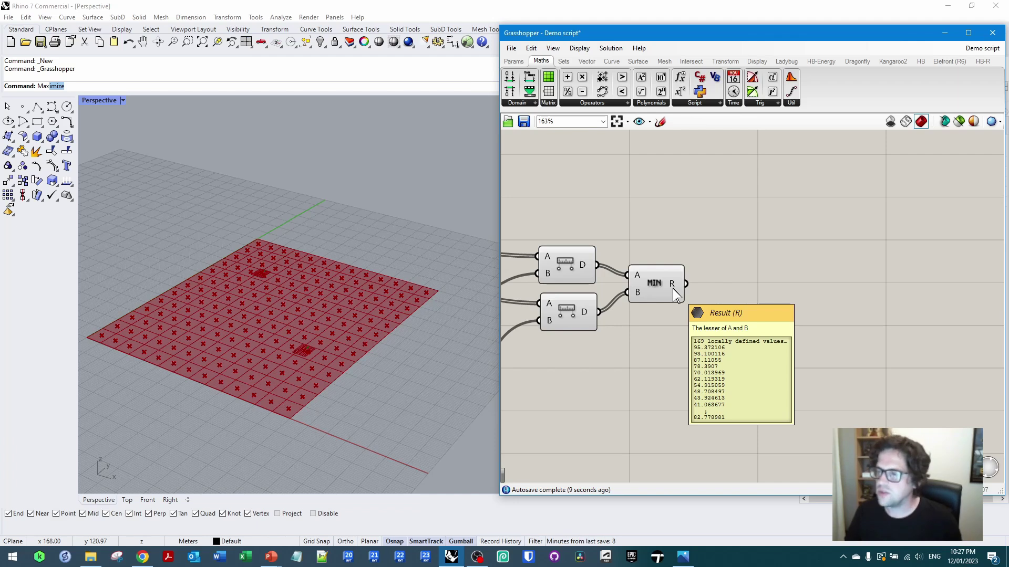
{"action": "double_click", "coordinate": [778, 268]}
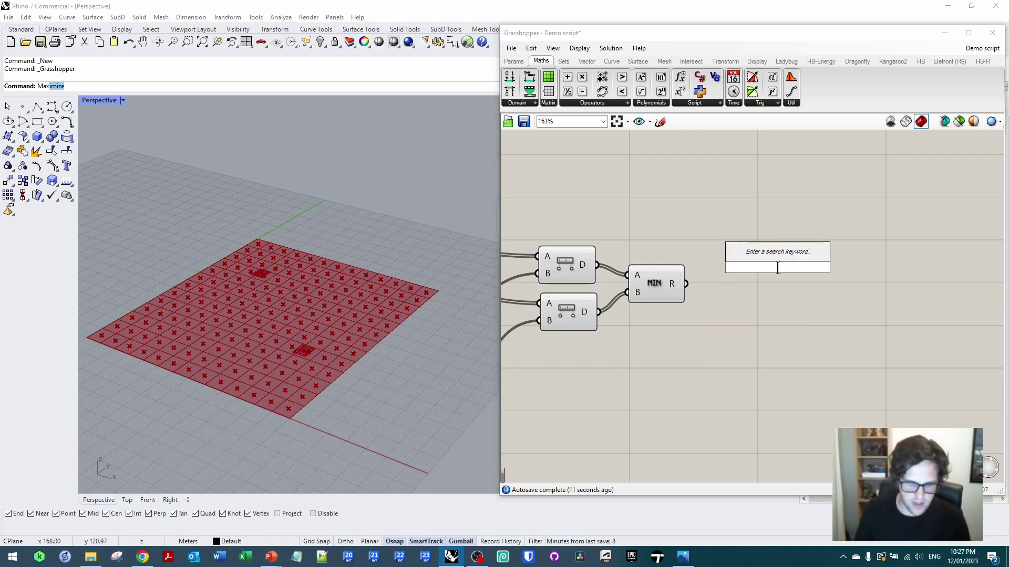
{"action": "type", "text": "bounds"}
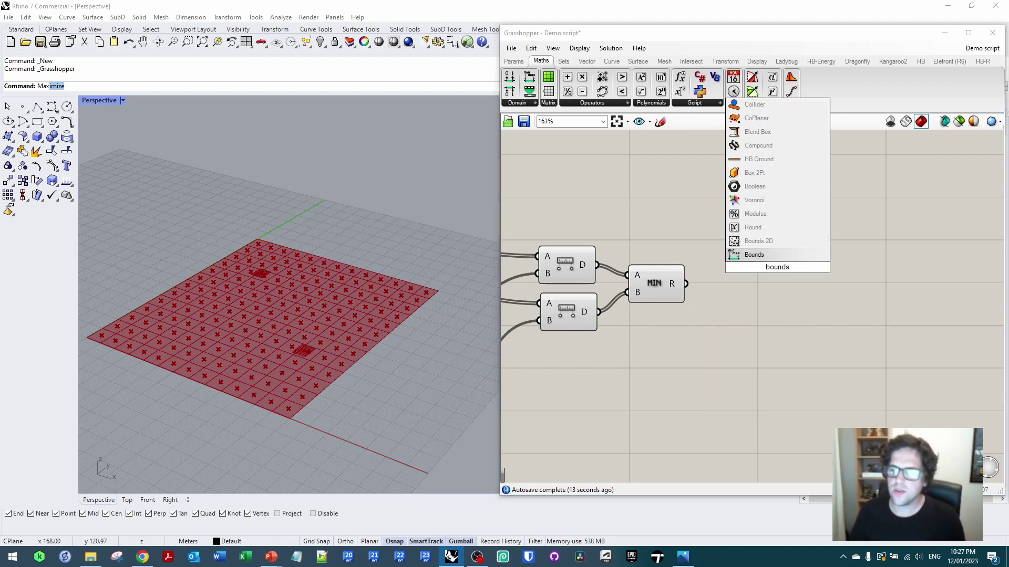
{"action": "left_click", "coordinate": [761, 256]}
{"action": "left_click_drag", "start_coordinate": [685, 284], "coordinate": [762, 301]}
{"action": "mouse_move", "coordinate": [770, 300]}
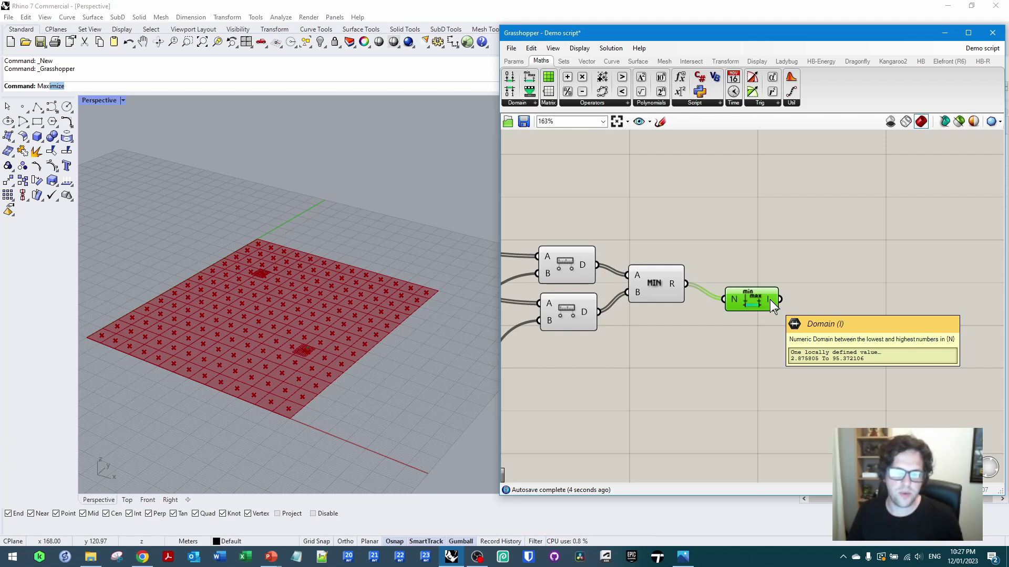
{"action": "right_click_drag", "start_coordinate": [786, 299], "coordinate": [726, 296]}
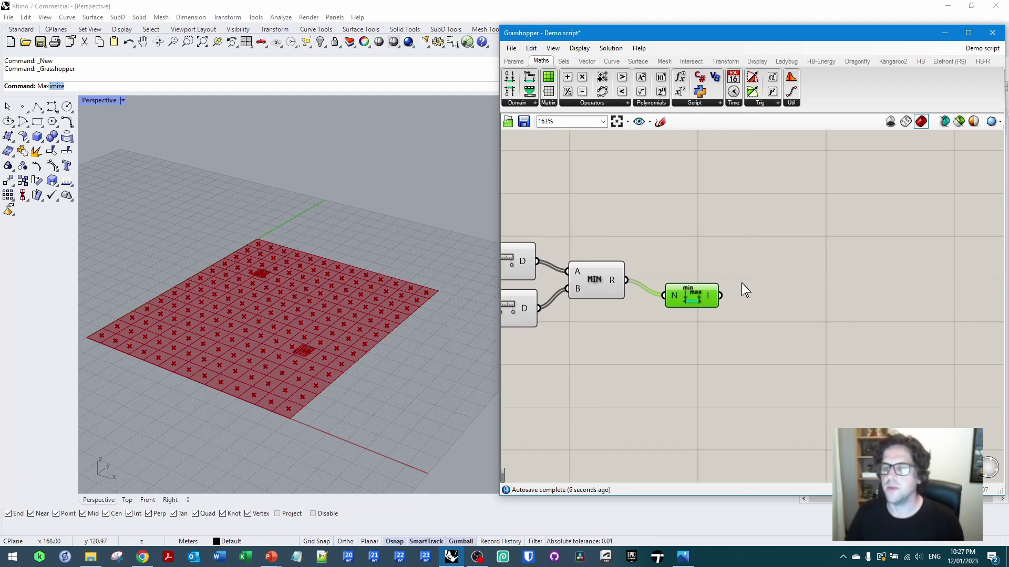
{"action": "left_click_drag", "start_coordinate": [700, 289], "coordinate": [699, 297]}
{"action": "left_click", "coordinate": [751, 273]}
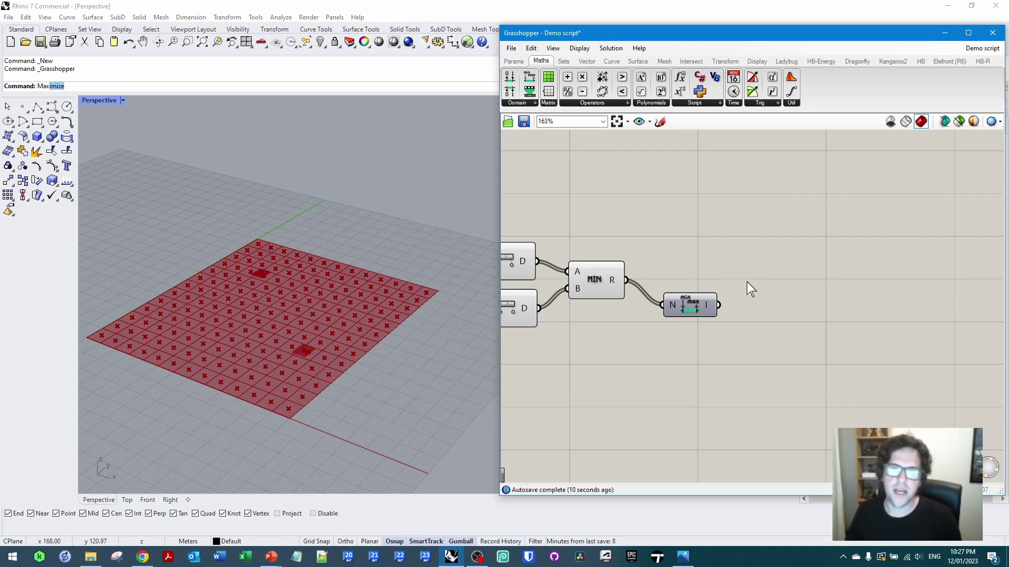
Add a Remap Numbers component with the Minimum's R output wired into V and the Bounds' I output wired into S
{"action": "double_click", "coordinate": [750, 273]}
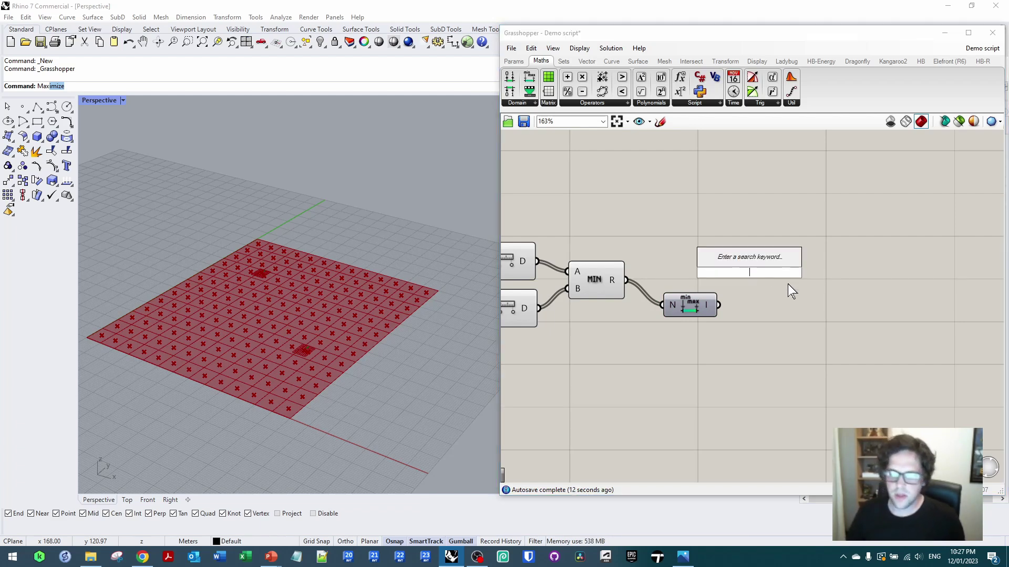
{"action": "type", "text": "remap"}
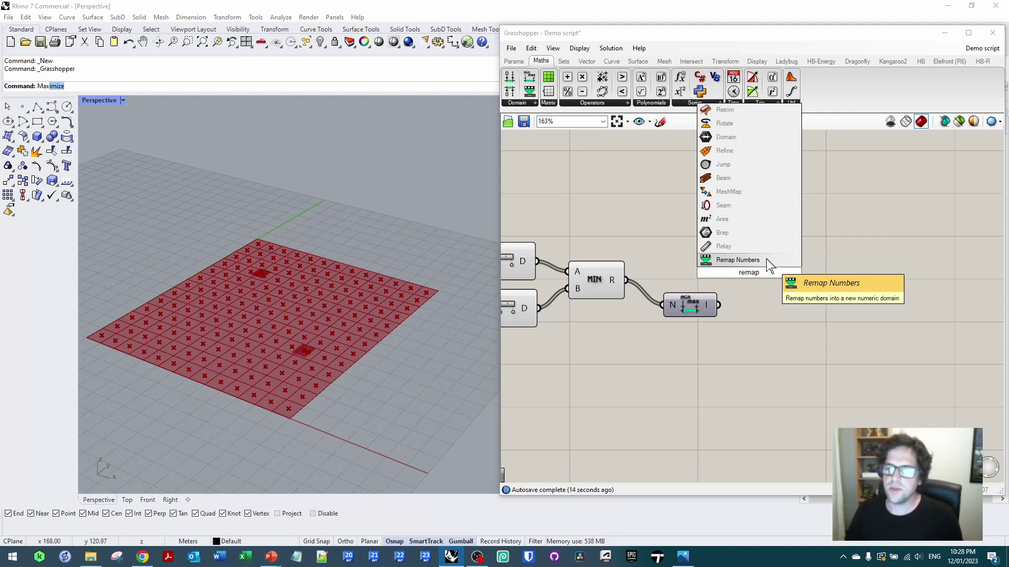
{"action": "left_click", "coordinate": [778, 263]}
{"action": "left_click_drag", "start_coordinate": [747, 289], "coordinate": [800, 287]}
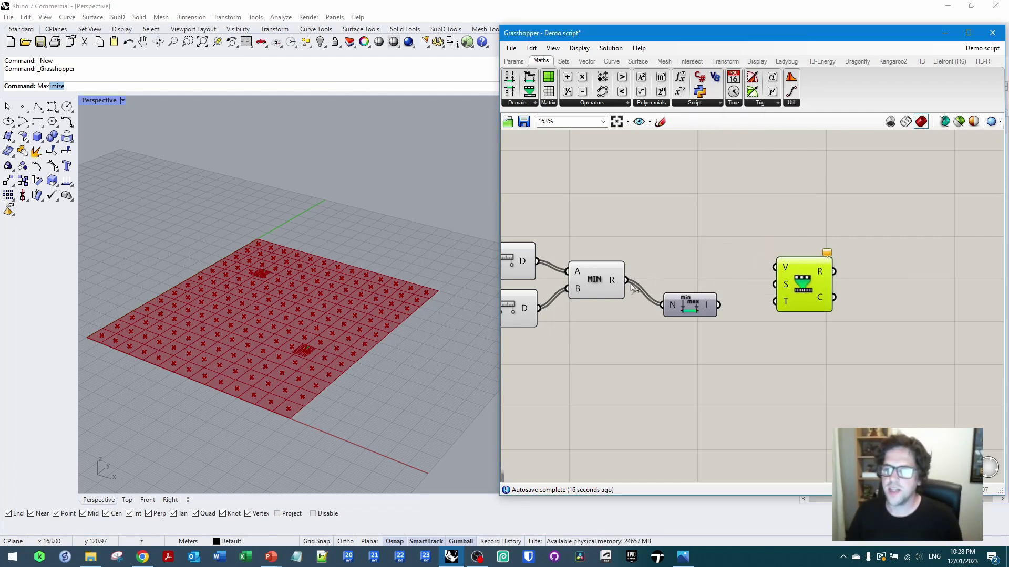
{"action": "left_click_drag", "start_coordinate": [627, 280], "coordinate": [793, 290]}
{"action": "left_click_drag", "start_coordinate": [724, 311], "coordinate": [766, 298]}
Add a Construct Domain component below the Bounds and wire its I output into the Remap Numbers' T input
{"action": "right_click_drag", "start_coordinate": [675, 348], "coordinate": [749, 298]}
{"action": "left_click", "coordinate": [740, 307]}
{"action": "double_click", "coordinate": [739, 307]}
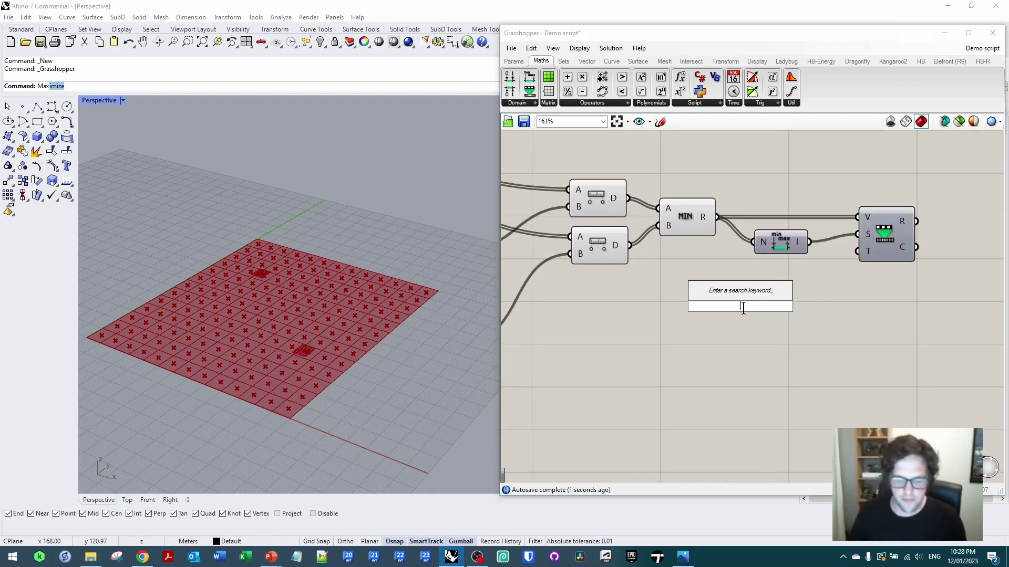
{"action": "type", "text": "construct doma"}
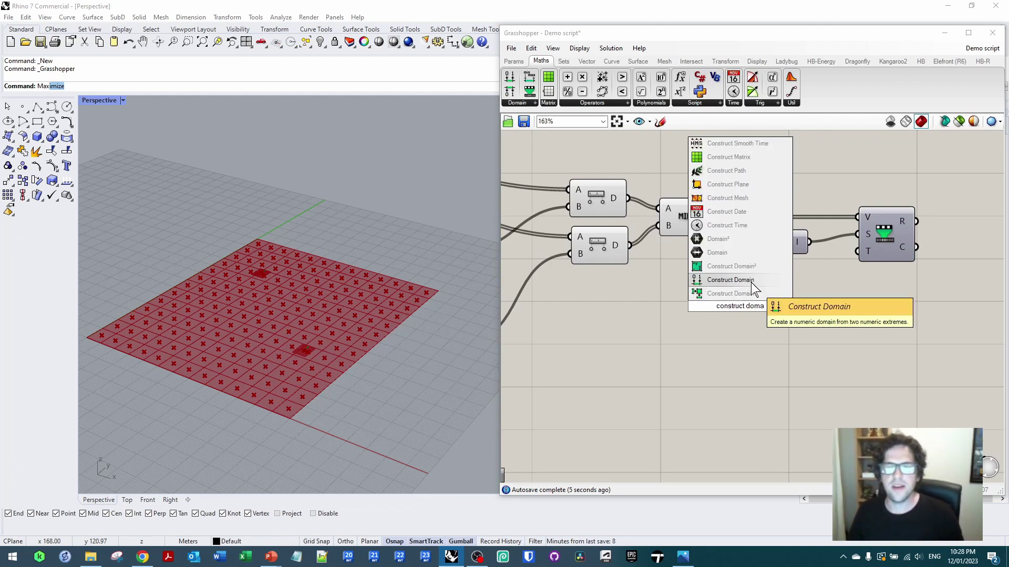
{"action": "left_click", "coordinate": [751, 282]}
{"action": "left_click_drag", "start_coordinate": [744, 302], "coordinate": [861, 261]}
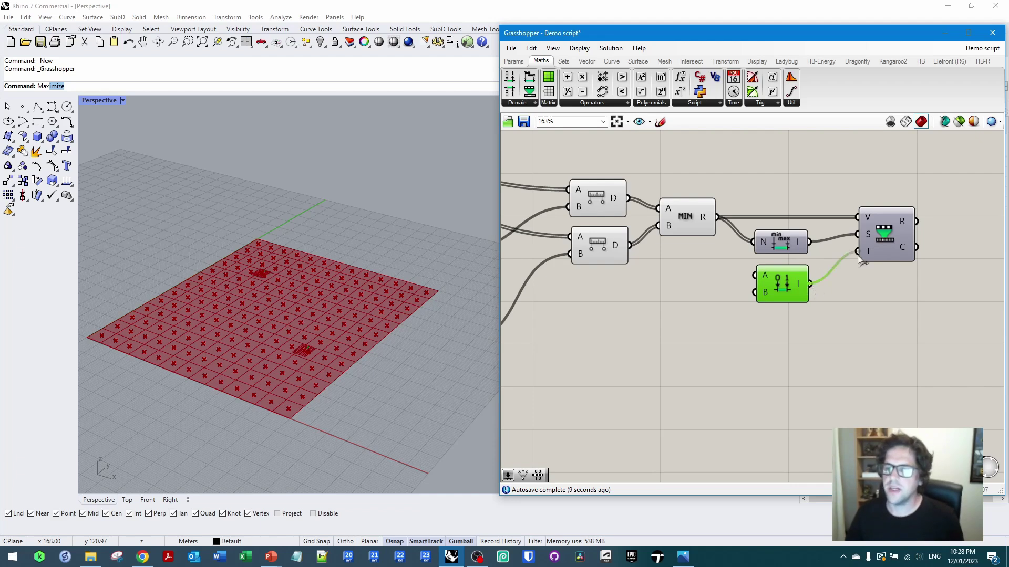
{"action": "left_click", "coordinate": [871, 294]}
{"action": "right_click_drag", "start_coordinate": [876, 289], "coordinate": [867, 299]}
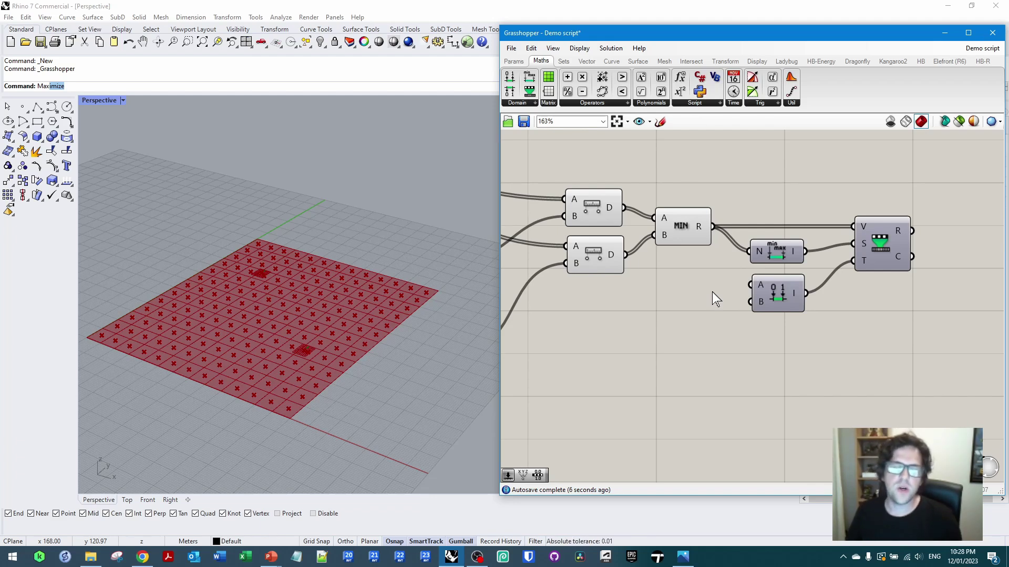
Add a panel containing 0.01 and wire it into the Construct Domain's A input
{"action": "double_click", "coordinate": [695, 290]}
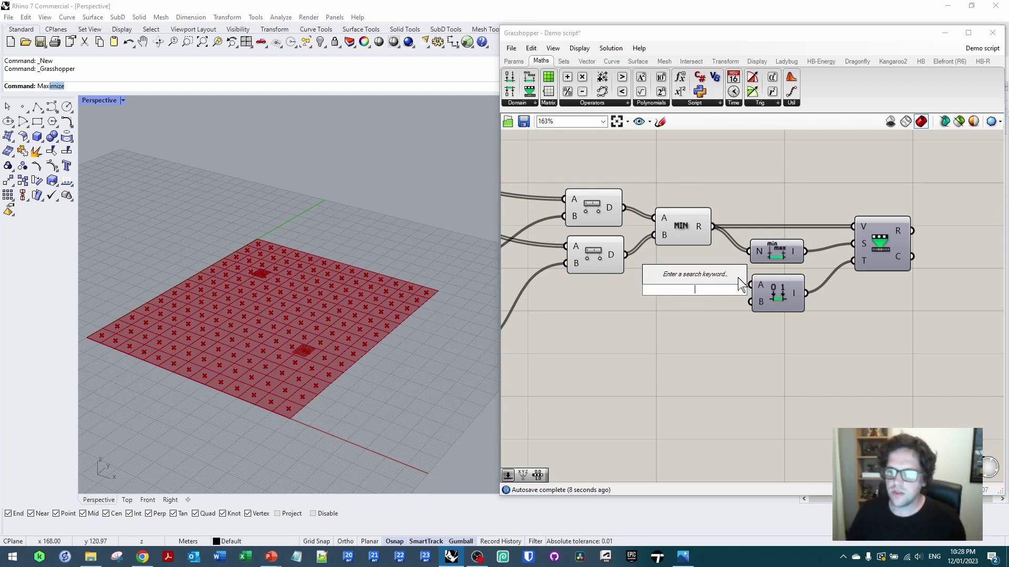
{"action": "type", "text": "//0.01"}
{"action": "key", "text": "Return"}
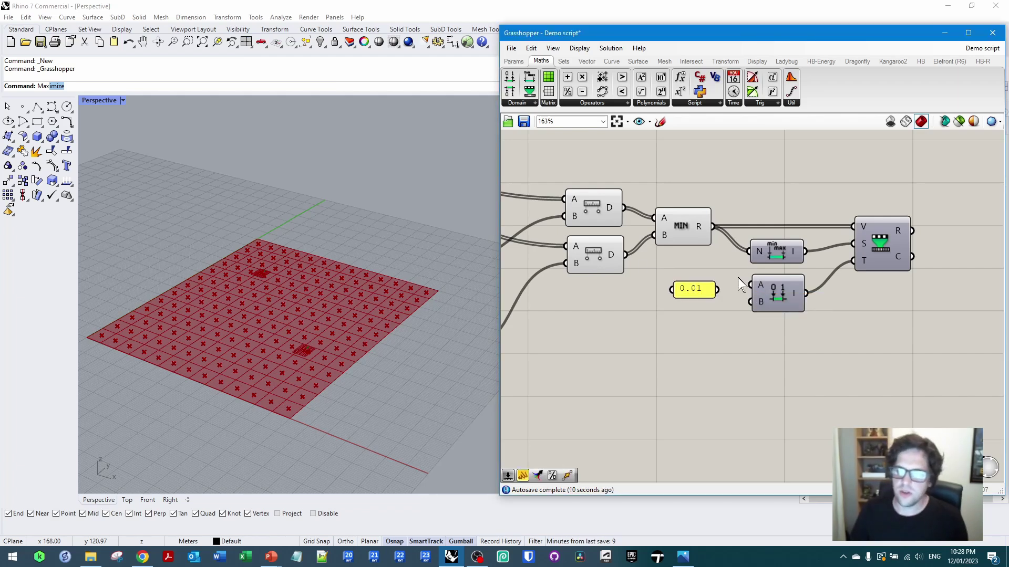
{"action": "mouse_move", "coordinate": [718, 289]}
{"action": "left_mouse_down"}
{"action": "mouse_move", "coordinate": [750, 286]}
{"action": "mouse_move", "coordinate": [713, 284]}
{"action": "left_mouse_up"}
Duplicate the panel below the original, set the copy to 0.99 and wire it into the Construct Domain's B input
{"action": "key", "text": "ctrl+c"}
{"action": "key", "text": "ctrl+v"}
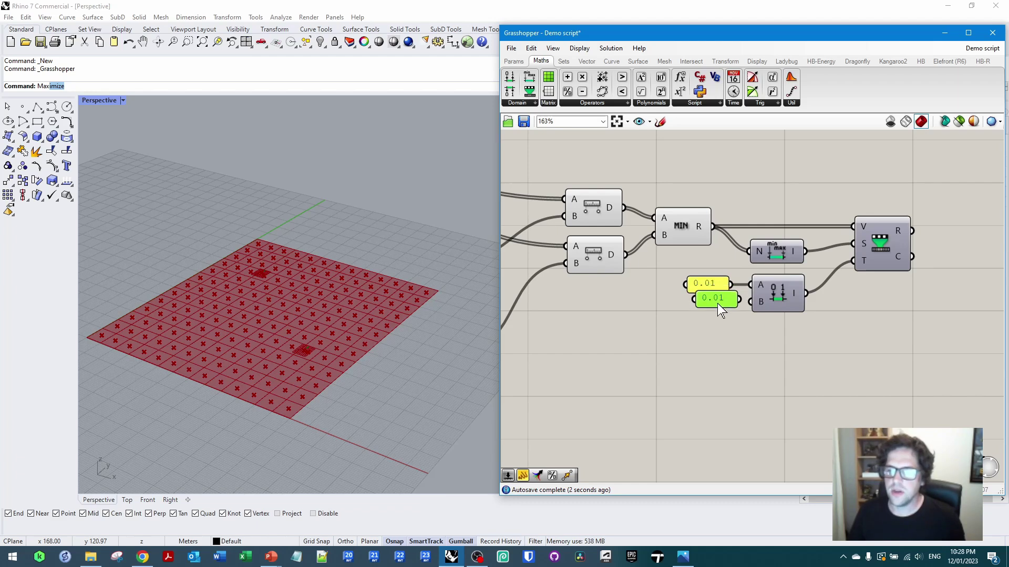
{"action": "double_click", "coordinate": [710, 304]}
{"action": "type", "text": "0.99"}
{"action": "left_click", "coordinate": [739, 387]}
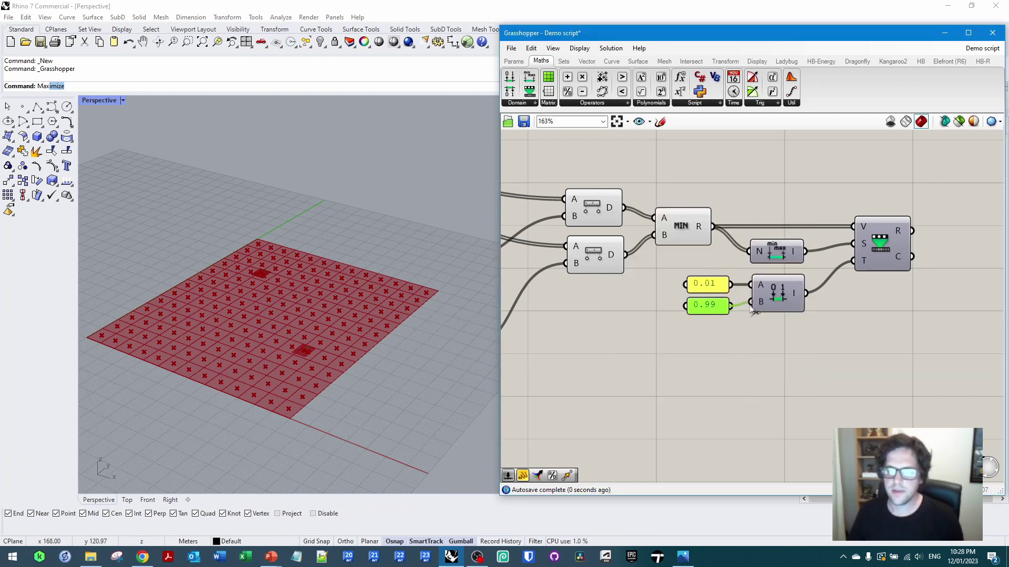
{"action": "left_click", "coordinate": [845, 349]}
Add a number slider with a minimum of 10 and a value of 30, and place it below the second MD Slider
{"action": "right_click_drag", "start_coordinate": [845, 349], "coordinate": [741, 319]}
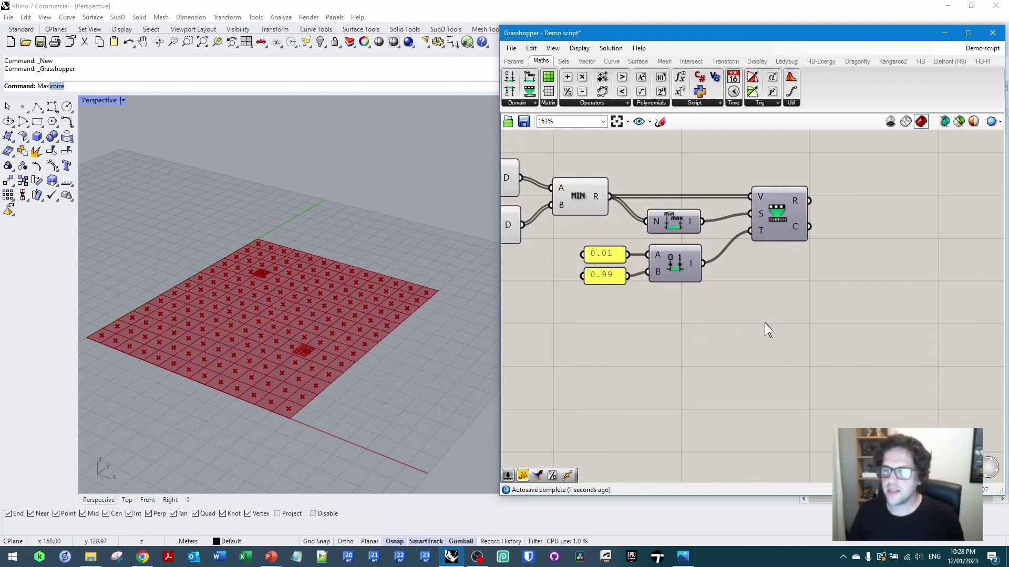
{"action": "scroll", "coordinate": [815, 310], "scroll_direction": "down", "scroll_amount": 4}
{"action": "right_click_drag", "start_coordinate": [689, 367], "coordinate": [794, 316]}
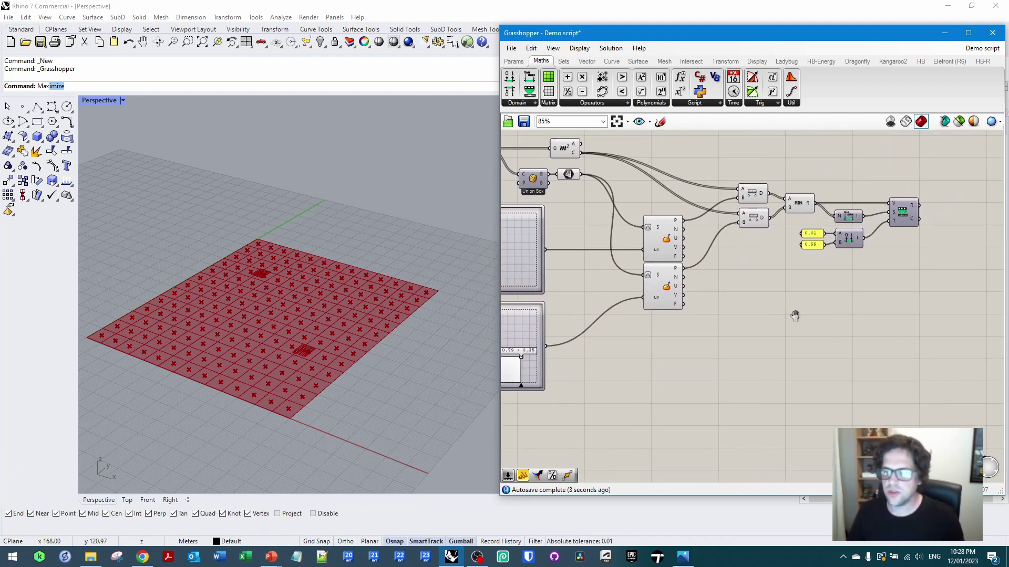
{"action": "double_click", "coordinate": [757, 338]}
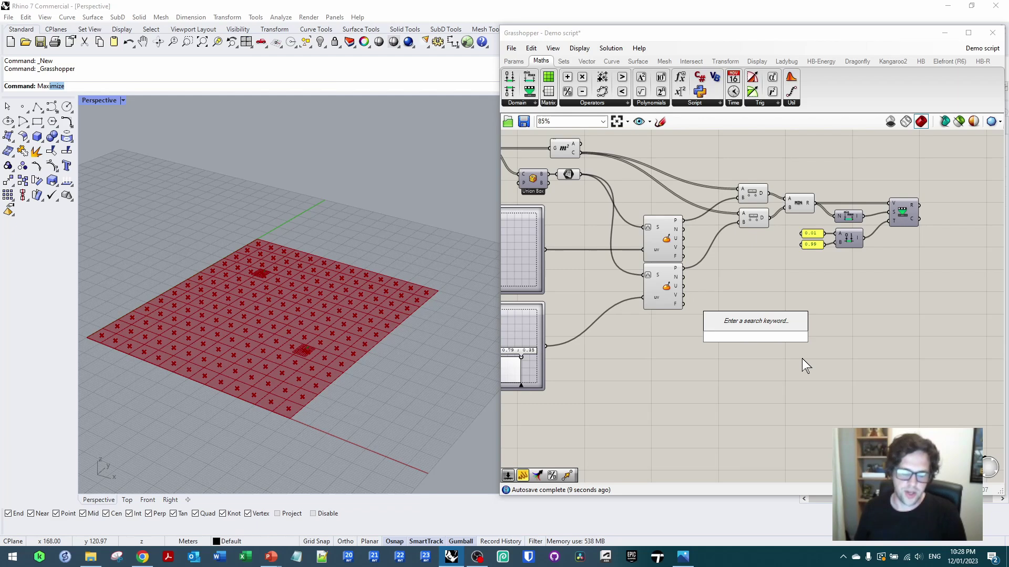
{"action": "type", "text": "10"}
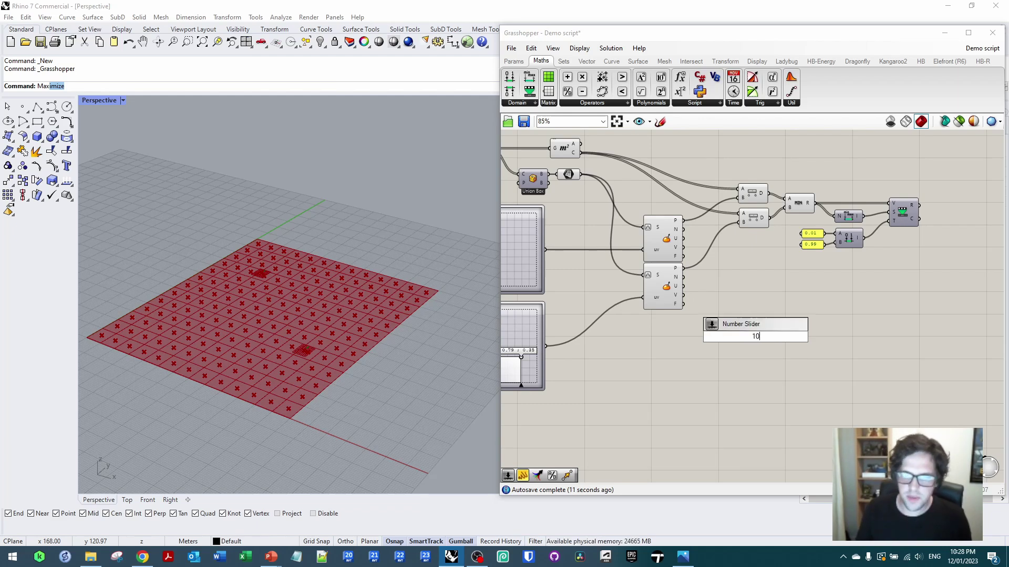
{"action": "type", "text": "<20<"}
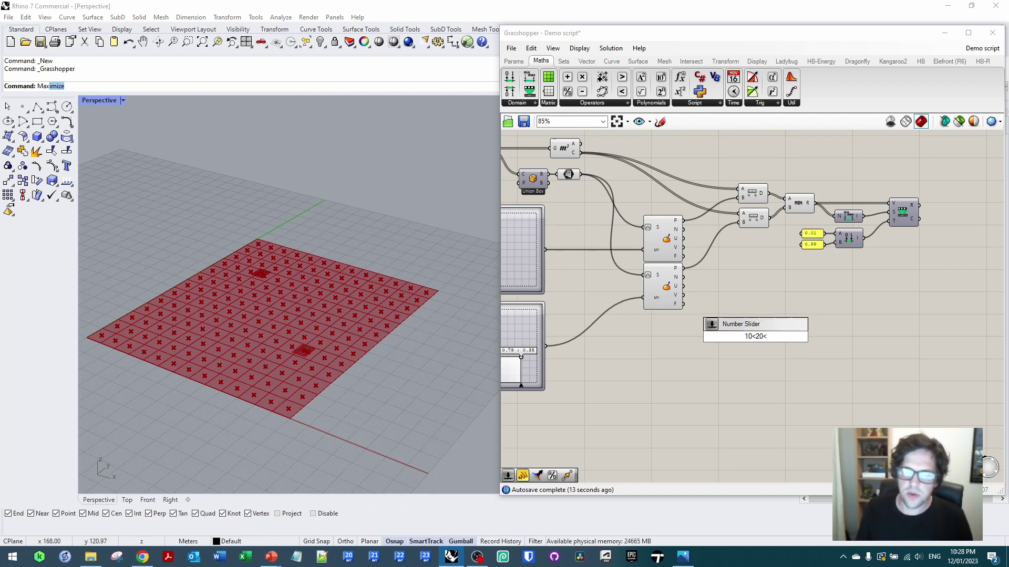
{"action": "type", "text": "30"}
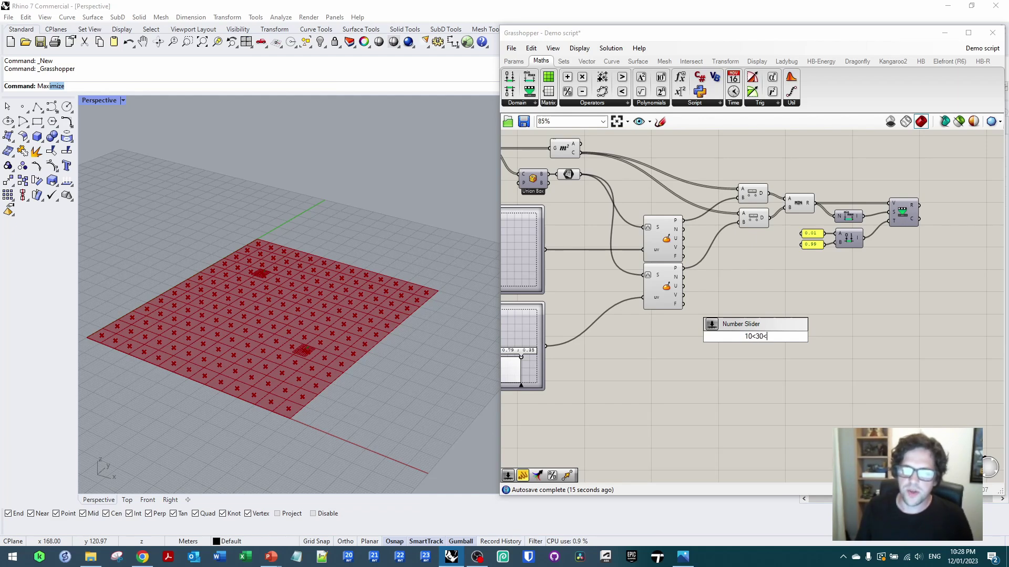
{"action": "key", "text": "Return"}
{"action": "left_click_drag", "start_coordinate": [726, 337], "coordinate": [755, 267]}
{"action": "right_click_drag", "start_coordinate": [742, 283], "coordinate": [856, 238]}
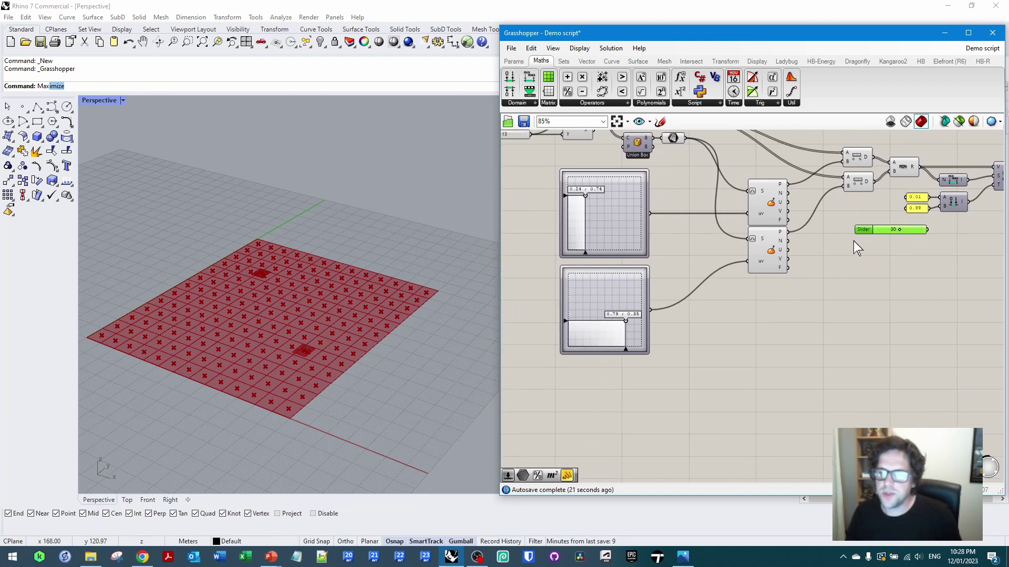
{"action": "left_click_drag", "start_coordinate": [860, 230], "coordinate": [579, 366]}
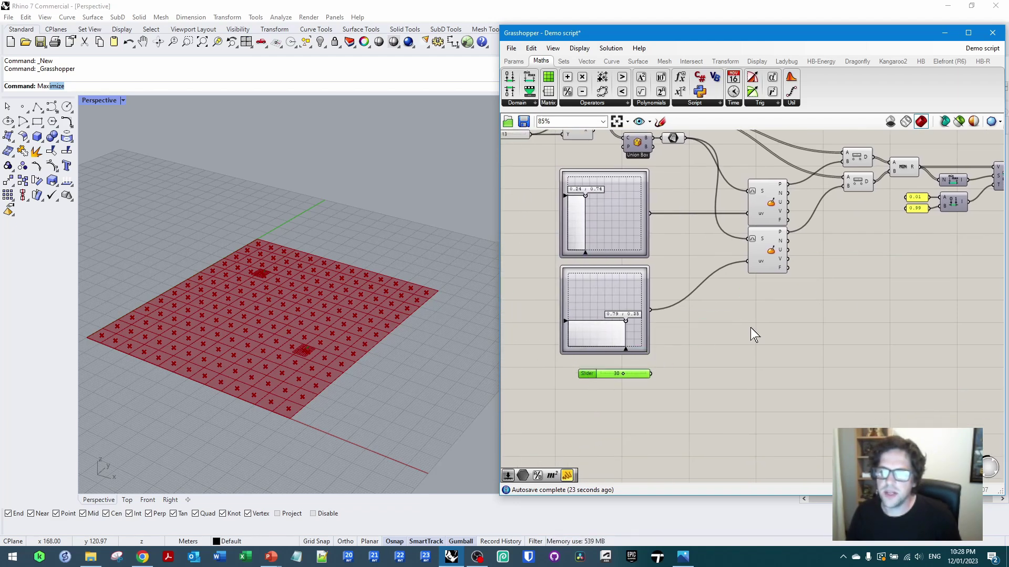
Add a Division component below the Remap Numbers and wire the new number slider into its A input
{"action": "right_click_drag", "start_coordinate": [862, 301], "coordinate": [765, 311]}
{"action": "scroll", "coordinate": [756, 273], "scroll_direction": "up", "scroll_amount": 3}
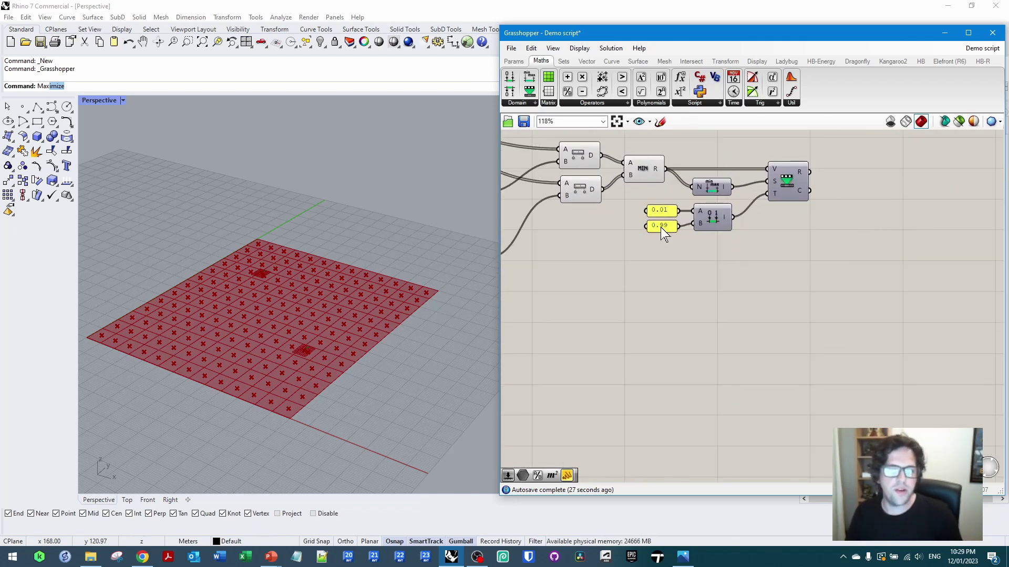
{"action": "double_click", "coordinate": [779, 244]}
{"action": "type", "text": "/"}
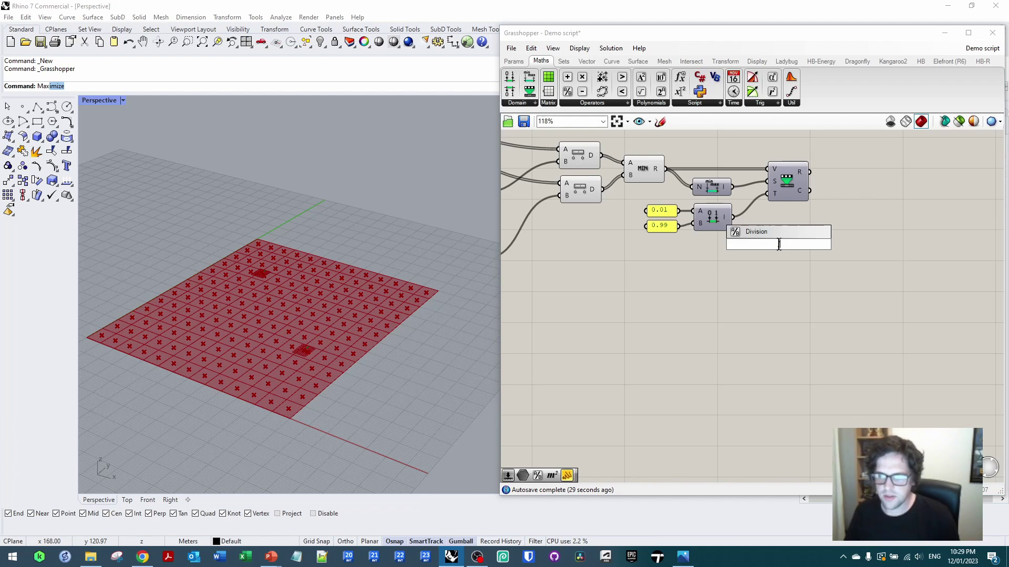
{"action": "key", "text": "Return"}
{"action": "left_click_drag", "start_coordinate": [787, 250], "coordinate": [619, 340]}
{"action": "scroll", "coordinate": [890, 236], "scroll_direction": "down", "scroll_amount": 5}
{"action": "scroll", "coordinate": [859, 237], "scroll_direction": "up", "scroll_amount": 6}
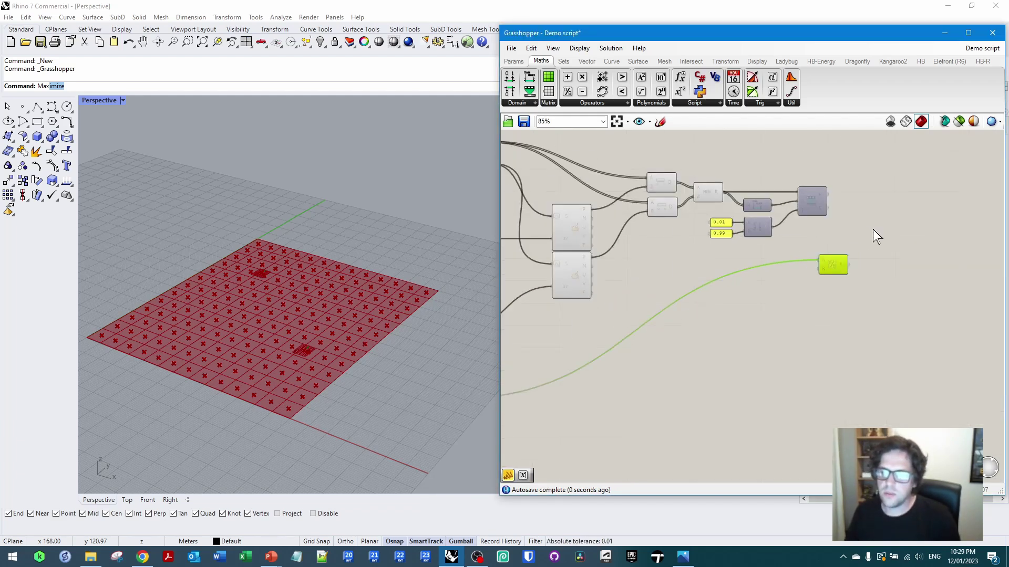
Wire the 0.99 panel into the Division's B input as its only source, instead of the Construct Domain's I output
{"action": "left_click_drag", "start_coordinate": [810, 276], "coordinate": [736, 208]}
{"action": "left_click", "coordinate": [912, 239]}
{"action": "right_click_drag", "start_coordinate": [912, 240], "coordinate": [823, 260]}
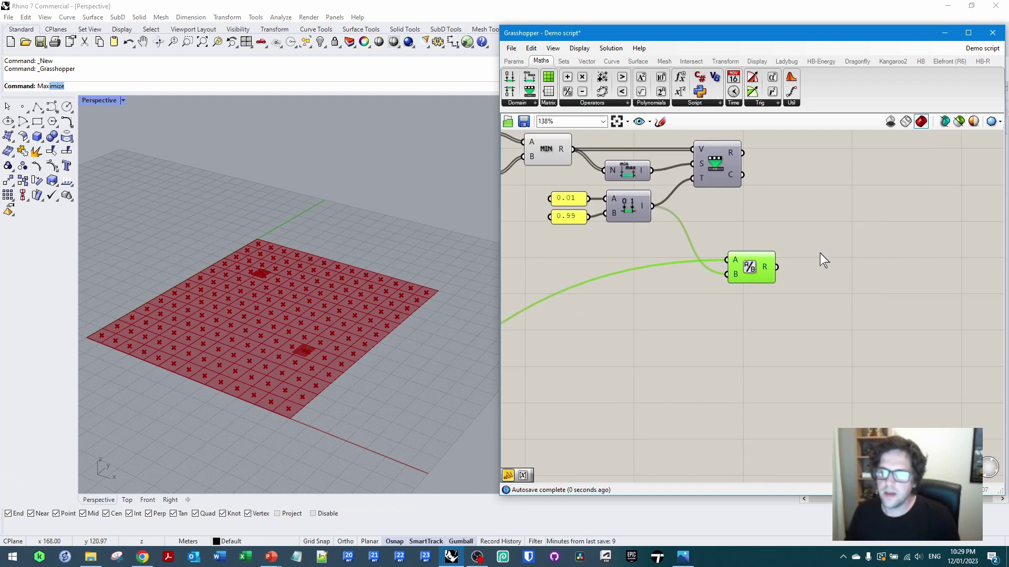
{"action": "right_click_drag", "start_coordinate": [621, 243], "coordinate": [728, 238]}
{"action": "left_click_drag", "start_coordinate": [695, 211], "coordinate": [838, 270]}
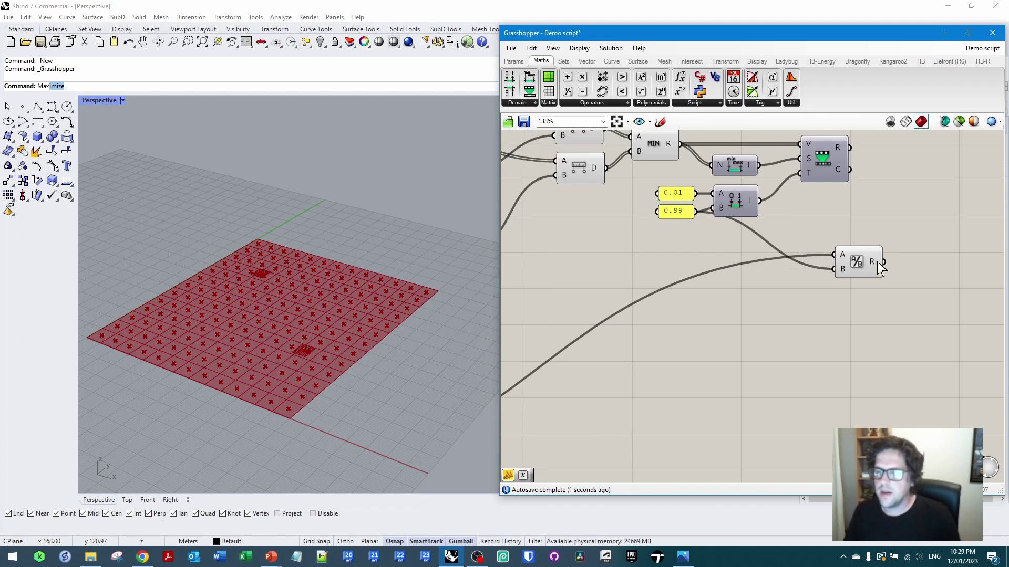
{"action": "mouse_move", "coordinate": [875, 264]}
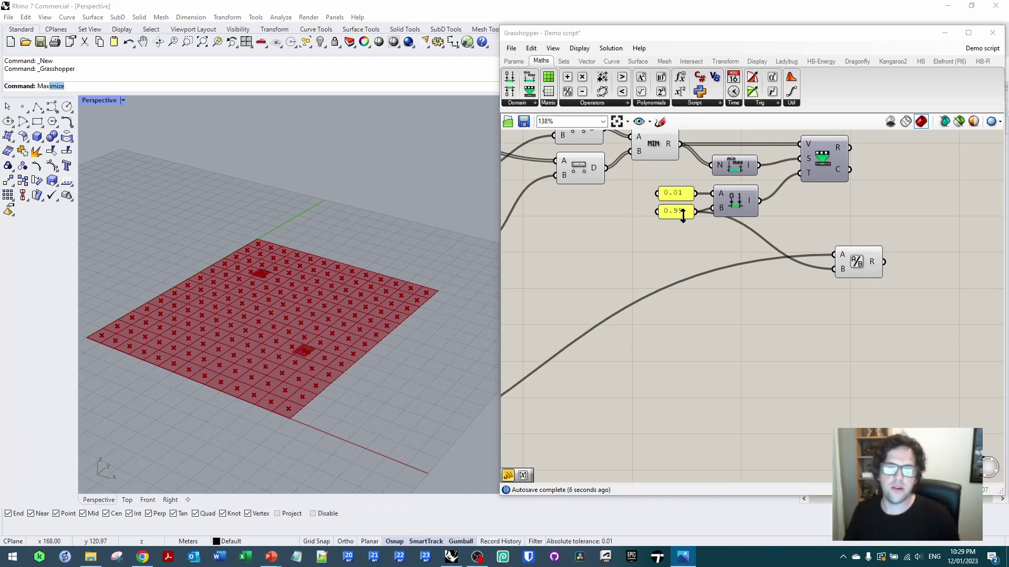
Check the range of the remapped values by wiring them into a temporary copy of the Bounds component, and delete that copy
{"action": "right_click_drag", "start_coordinate": [762, 179], "coordinate": [682, 216]}
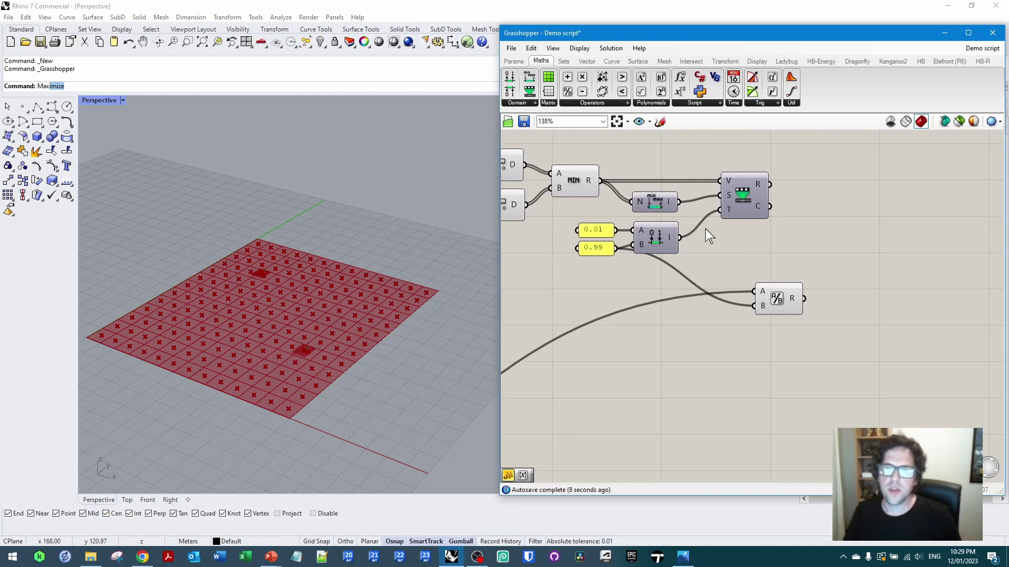
{"action": "left_click", "coordinate": [661, 204]}
{"action": "key", "text": "ctrl+c"}
{"action": "key", "text": "ctrl+v"}
{"action": "left_click_drag", "start_coordinate": [665, 210], "coordinate": [833, 209], "text": "alt"}
{"action": "left_click_drag", "start_coordinate": [770, 184], "coordinate": [806, 209]}
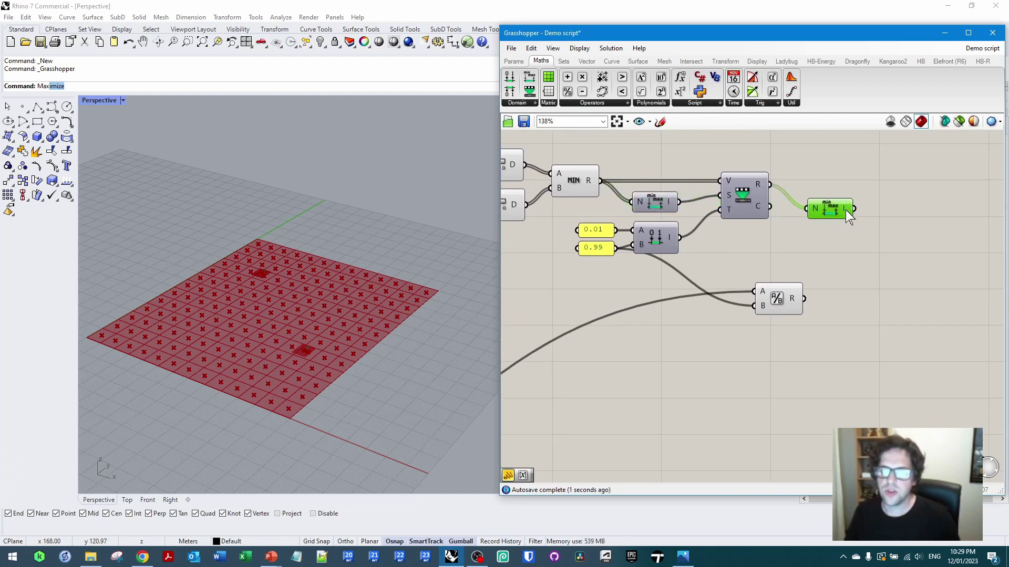
{"action": "mouse_move", "coordinate": [845, 208]}
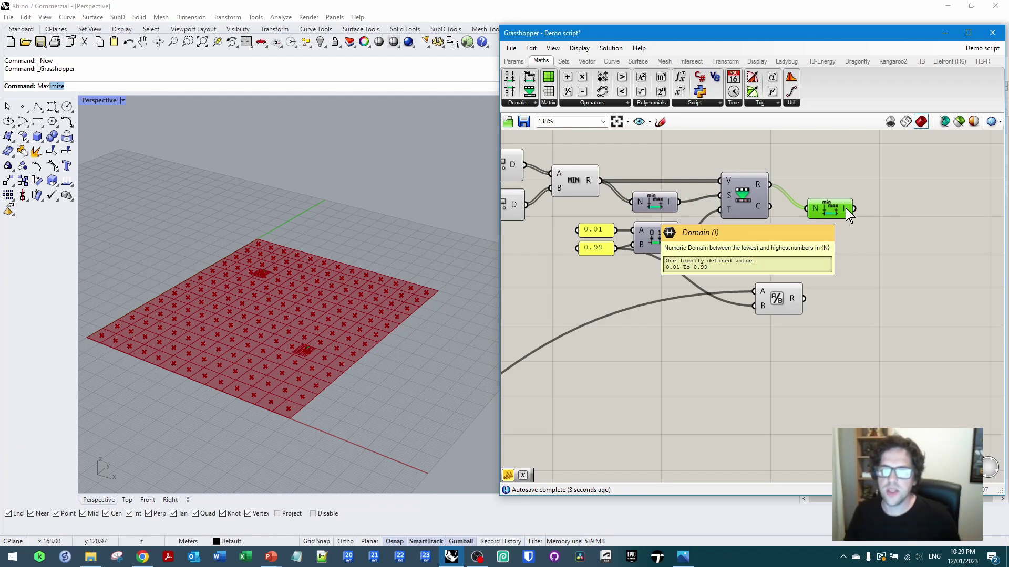
{"action": "right_click_drag", "start_coordinate": [806, 243], "coordinate": [777, 246]}
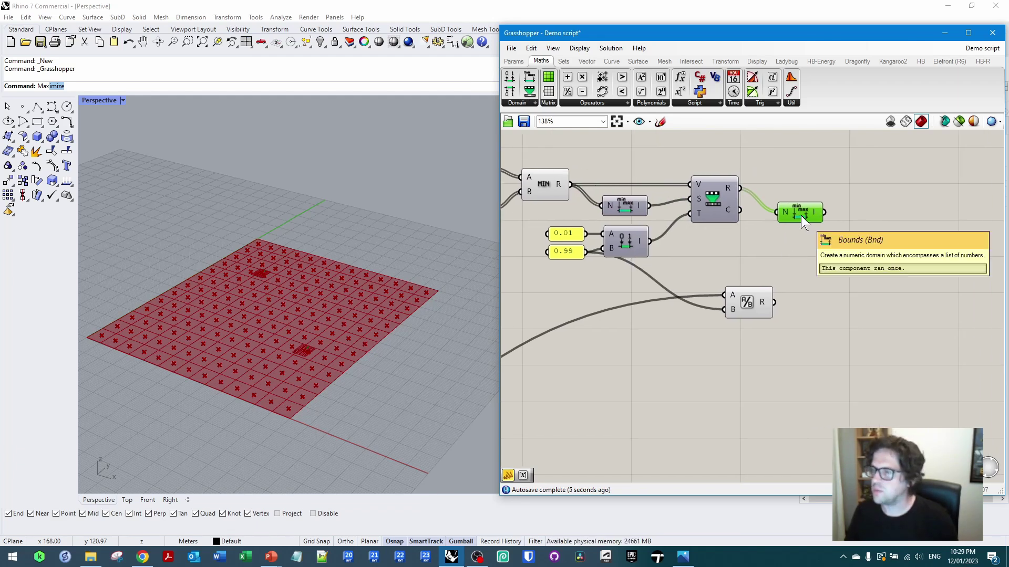
{"action": "left_click_drag", "start_coordinate": [801, 216], "coordinate": [887, 216]}
{"action": "key", "text": "Delete"}
Add a Multiplication component, wiring the Remap Numbers R output into A and the Division result into B
{"action": "double_click", "coordinate": [842, 235]}
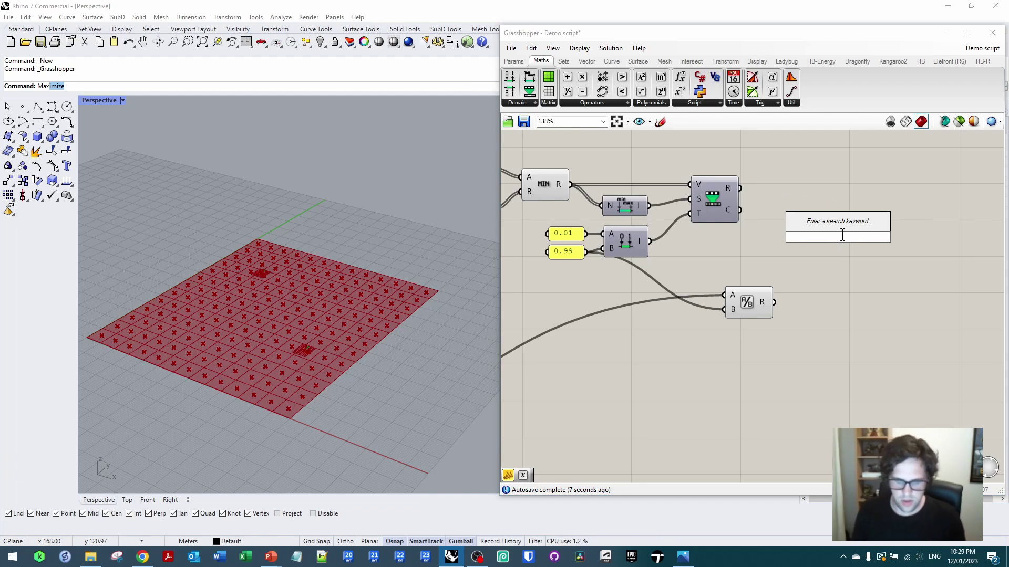
{"action": "type", "text": "*"}
{"action": "key", "text": "Return"}
{"action": "left_click_drag", "start_coordinate": [848, 245], "coordinate": [897, 255]}
{"action": "right_click_drag", "start_coordinate": [897, 255], "coordinate": [857, 251]}
{"action": "left_click", "coordinate": [707, 200]}
{"action": "left_click_drag", "start_coordinate": [690, 183], "coordinate": [724, 297]}
{"action": "left_click_drag", "start_coordinate": [845, 238], "coordinate": [808, 240]}
{"action": "right_click_drag", "start_coordinate": [869, 238], "coordinate": [826, 235]}
Check the range of the multiplied values with a temporary Bounds component wired to the Multiplication result, and delete it
{"action": "double_click", "coordinate": [843, 236]}
{"action": "type", "text": "//"}
{"action": "key", "text": "BackSpace"}
{"action": "key", "text": "BackSpace"}
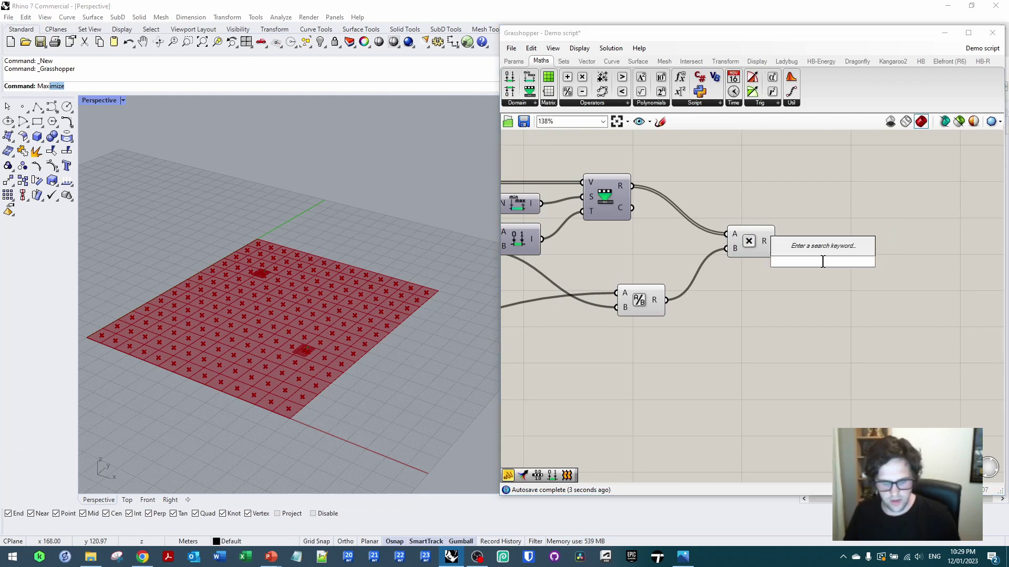
{"action": "type", "text": "bounds"}
{"action": "left_click", "coordinate": [816, 250]}
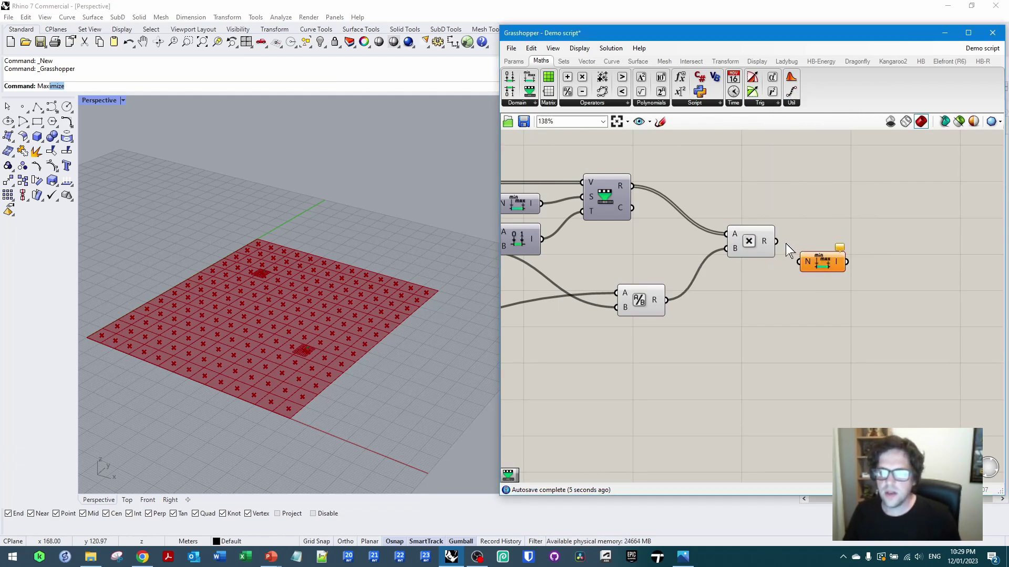
{"action": "left_click_drag", "start_coordinate": [776, 242], "coordinate": [803, 262]}
{"action": "mouse_move", "coordinate": [828, 240]}
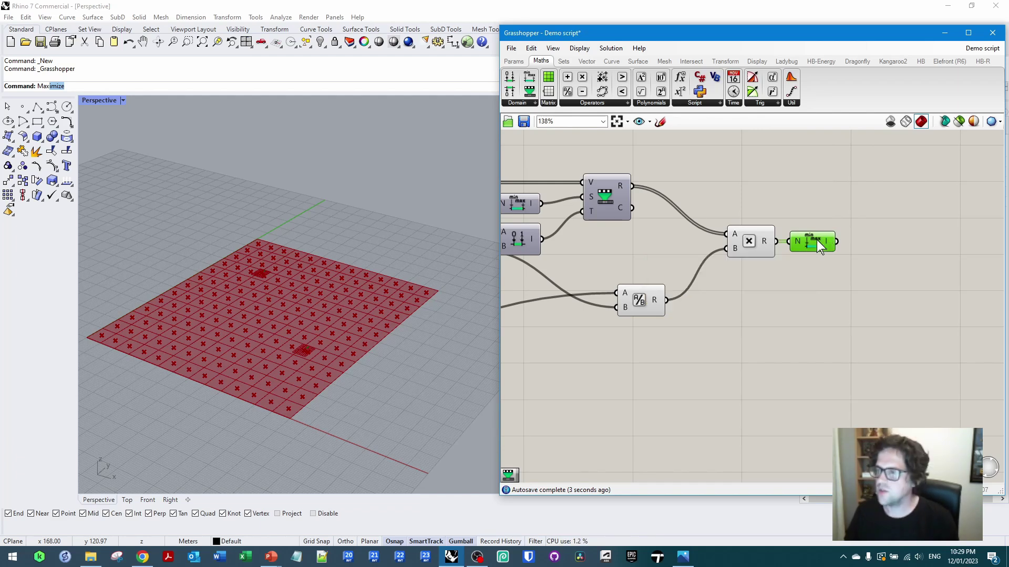
{"action": "key", "text": "Delete"}
Add a Unit Z component and wire the Multiplication result into its F input
{"action": "right_click_drag", "start_coordinate": [837, 225], "coordinate": [805, 222]}
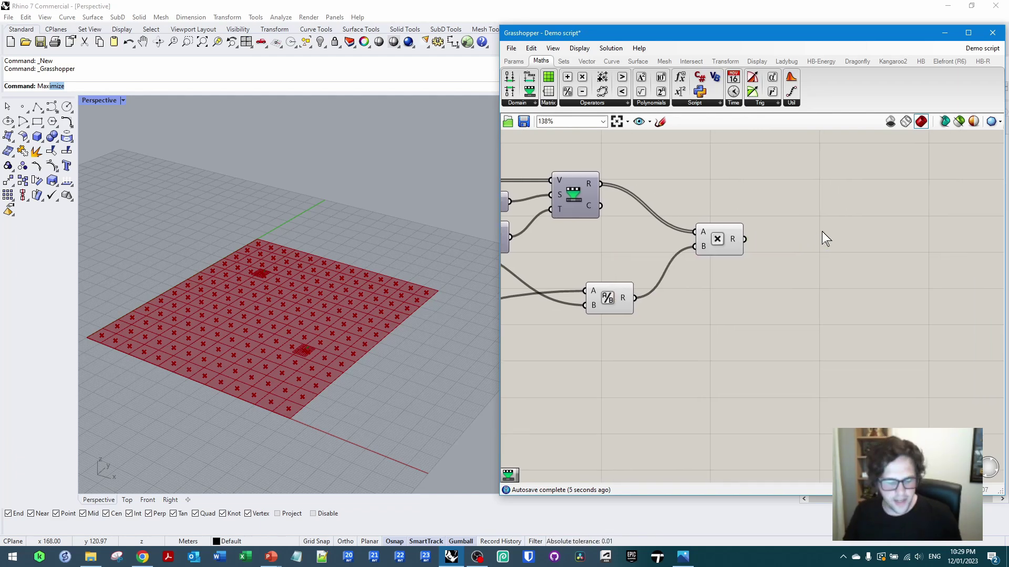
{"action": "double_click", "coordinate": [822, 231]}
{"action": "type", "text": "z"}
{"action": "left_click", "coordinate": [806, 223]}
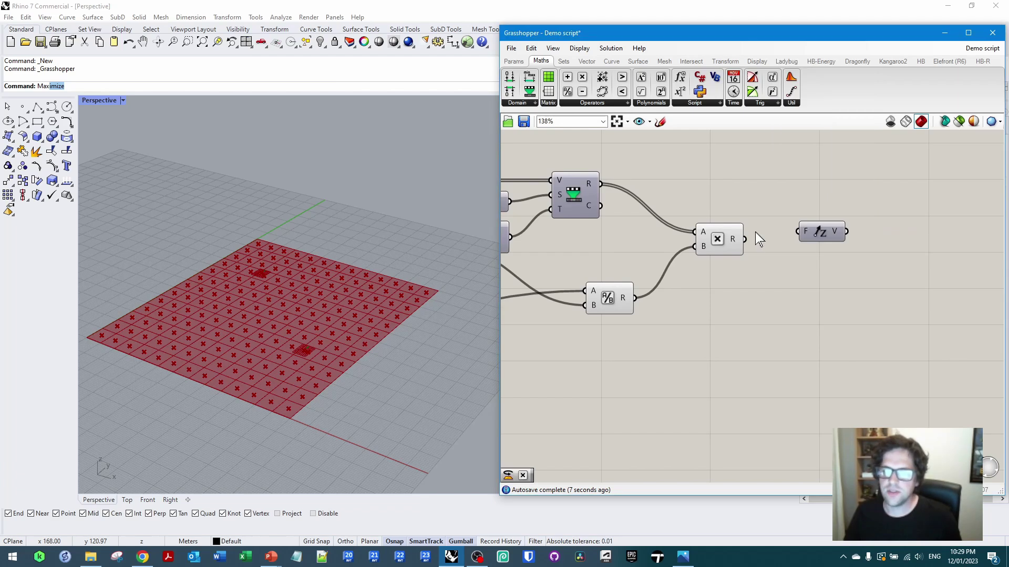
{"action": "left_click_drag", "start_coordinate": [747, 241], "coordinate": [802, 234]}
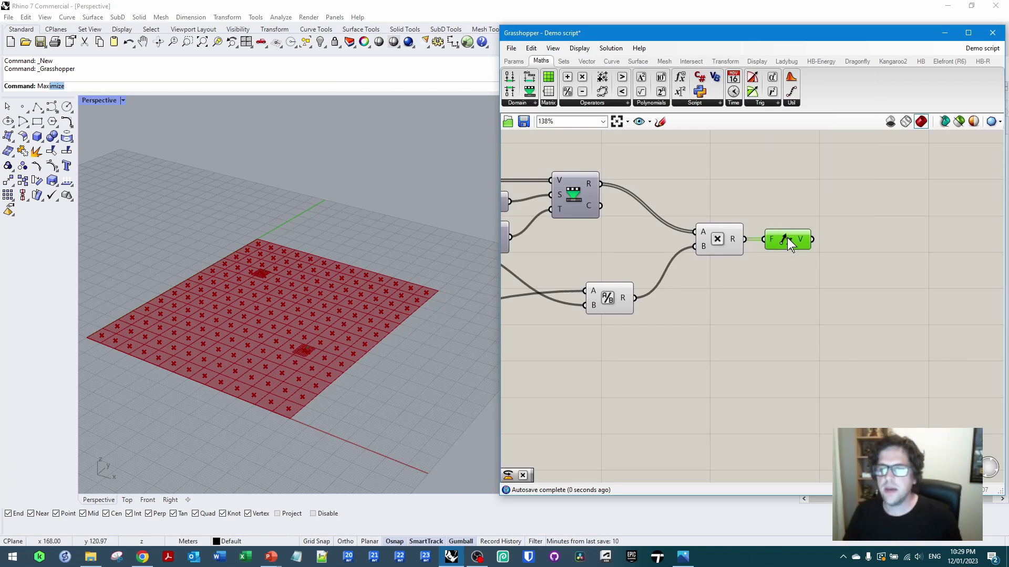
Add an Extrude component on the empty canvas above the Unit Z component
{"action": "scroll", "coordinate": [844, 215], "scroll_direction": "down", "scroll_amount": 5}
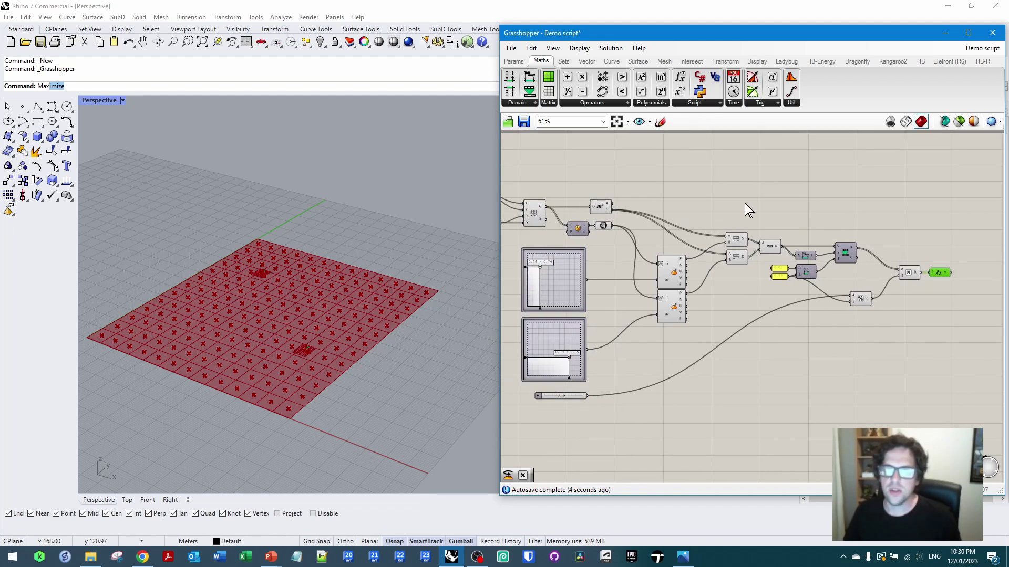
{"action": "right_click_drag", "start_coordinate": [733, 203], "coordinate": [682, 215]}
{"action": "scroll", "coordinate": [698, 240], "scroll_direction": "down", "scroll_amount": 2}
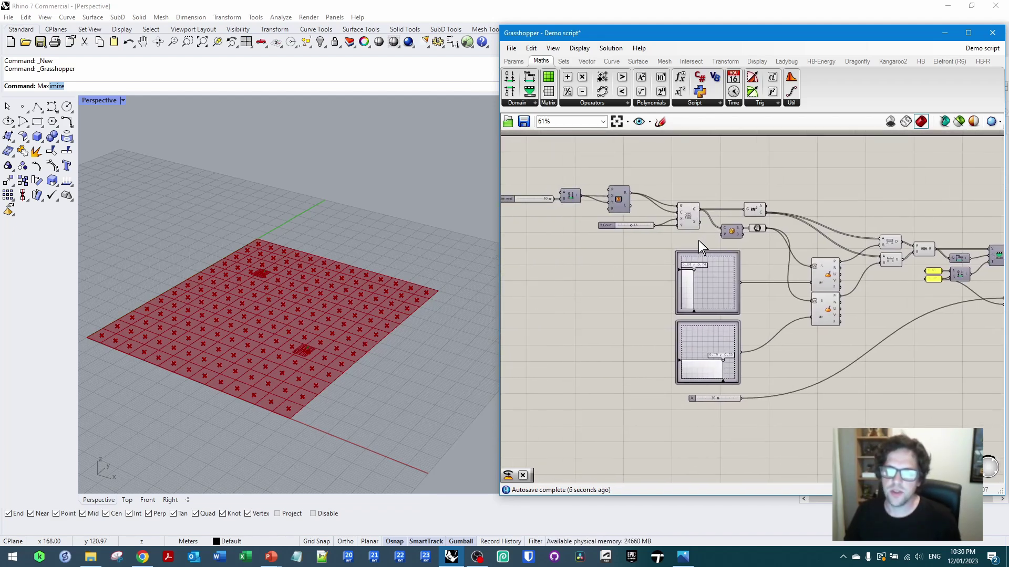
{"action": "left_click_drag", "start_coordinate": [698, 236], "coordinate": [541, 192]}
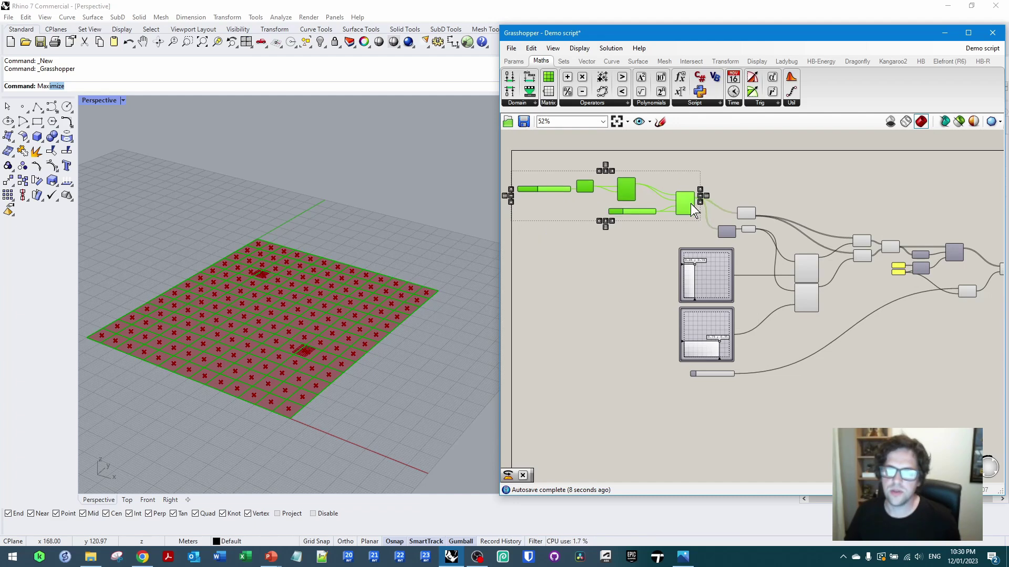
{"action": "left_click", "coordinate": [792, 184]}
{"action": "right_click_drag", "start_coordinate": [792, 184], "coordinate": [582, 204]}
{"action": "scroll", "coordinate": [780, 214], "scroll_direction": "up", "scroll_amount": 3}
{"action": "double_click", "coordinate": [780, 214]}
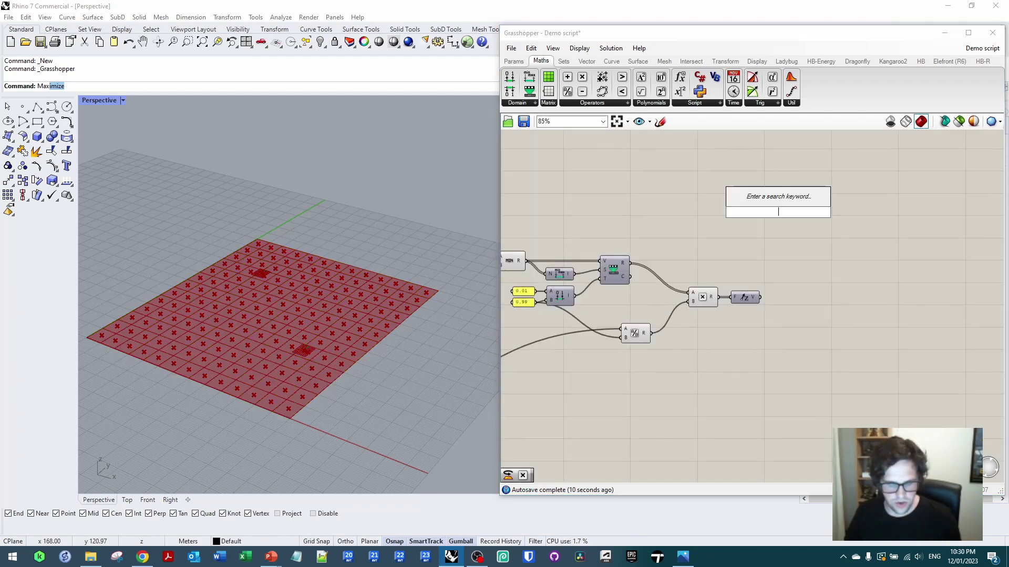
{"action": "type", "text": "ext"}
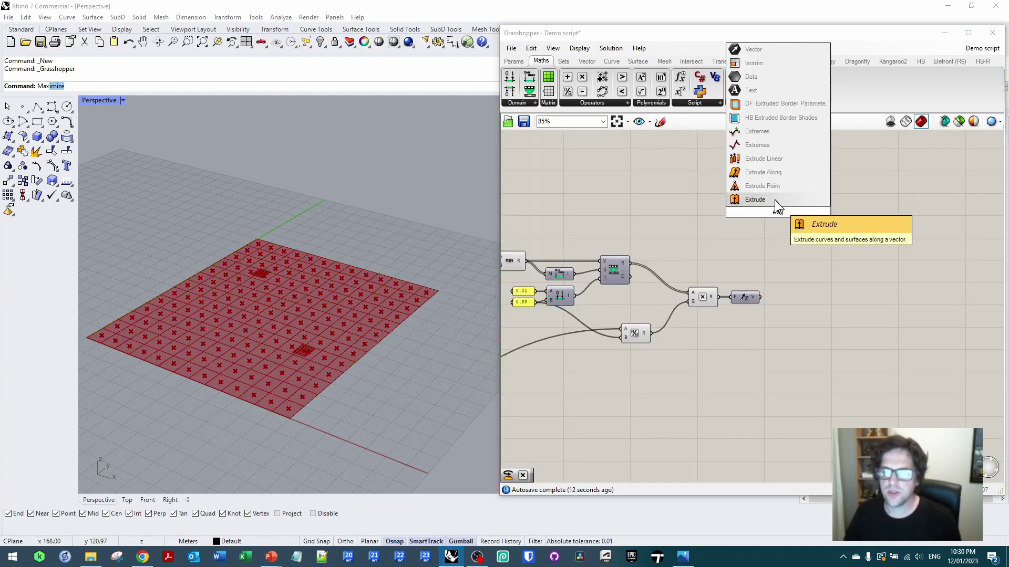
{"action": "left_click", "coordinate": [775, 199]}
Wire the grid's cell output into the Extrude's B input and the Unit Z vector into its D input
{"action": "scroll", "coordinate": [851, 222], "scroll_direction": "down", "scroll_amount": 4}
{"action": "left_click_drag", "start_coordinate": [789, 204], "coordinate": [505, 174]}
{"action": "scroll", "coordinate": [614, 229], "scroll_direction": "up", "scroll_amount": 3}
{"action": "scroll", "coordinate": [561, 228], "scroll_direction": "up", "scroll_amount": 2}
{"action": "scroll", "coordinate": [720, 196], "scroll_direction": "down", "scroll_amount": 3}
{"action": "scroll", "coordinate": [583, 189], "scroll_direction": "up", "scroll_amount": 2}
{"action": "right_click_drag", "start_coordinate": [798, 205], "coordinate": [508, 218]}
{"action": "left_click_drag", "start_coordinate": [829, 216], "coordinate": [893, 193]}
{"action": "left_click_drag", "start_coordinate": [796, 280], "coordinate": [879, 203]}
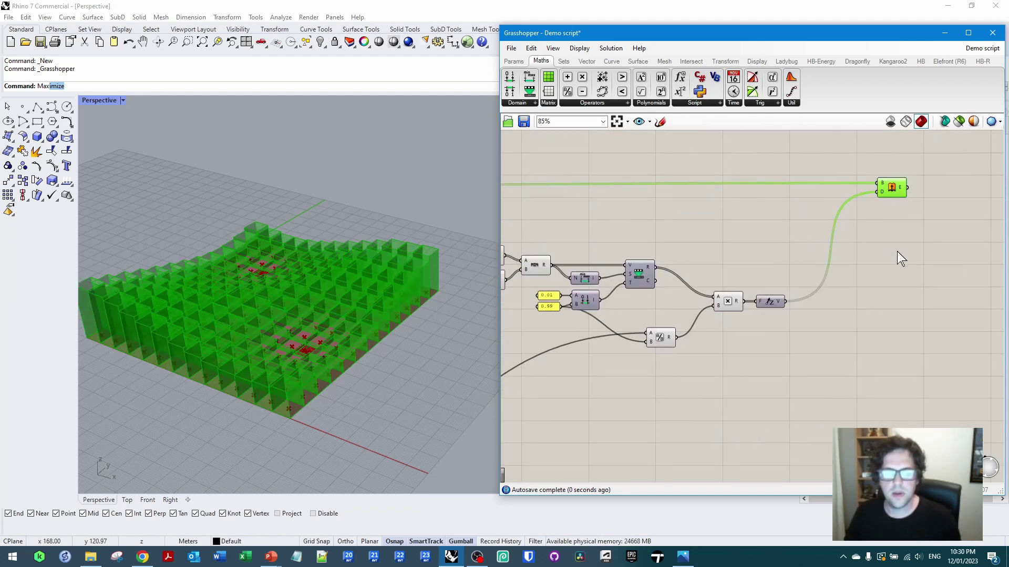
Add a Cap Holes component fed by the Extrude output and turn off the Extrude component's preview
{"action": "left_click", "coordinate": [896, 256]}
{"action": "double_click", "coordinate": [894, 205]}
{"action": "type", "text": "ca"}
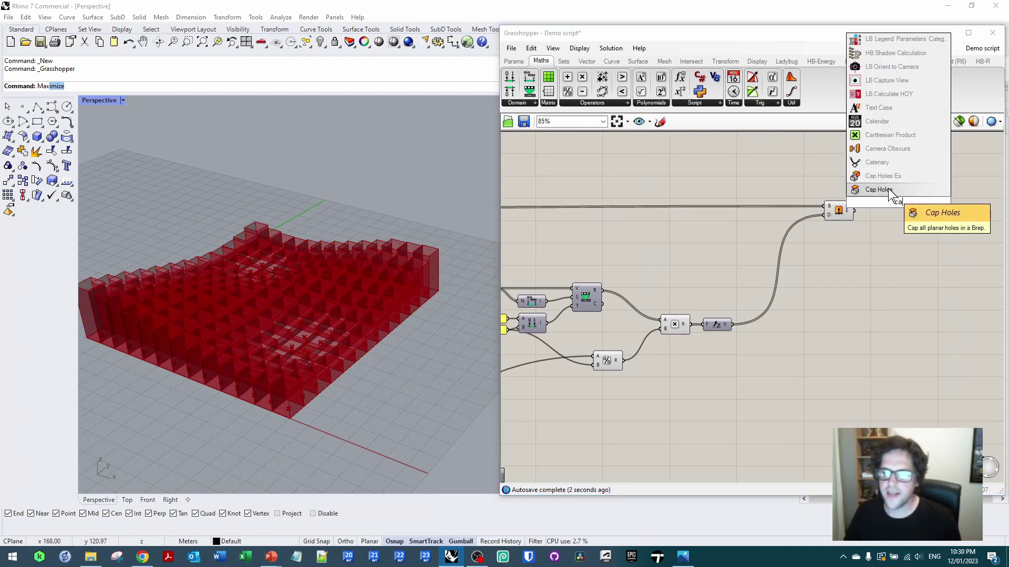
{"action": "left_click", "coordinate": [879, 190]}
{"action": "left_click_drag", "start_coordinate": [860, 215], "coordinate": [882, 217]}
{"action": "left_click", "coordinate": [840, 211]}
{"action": "right_click", "coordinate": [840, 209]}
{"action": "left_click", "coordinate": [867, 227]}
Move the attractor points by setting the first MD Slider to 0.17 ; 0.85 and the second to 0.72 ; 0.23
{"action": "right_click_drag", "start_coordinate": [420, 271], "coordinate": [389, 298]}
{"action": "scroll", "coordinate": [752, 319], "scroll_direction": "down", "scroll_amount": 3}
{"action": "right_click_drag", "start_coordinate": [643, 341], "coordinate": [869, 298]}
{"action": "scroll", "coordinate": [675, 272], "scroll_direction": "up", "scroll_amount": 5}
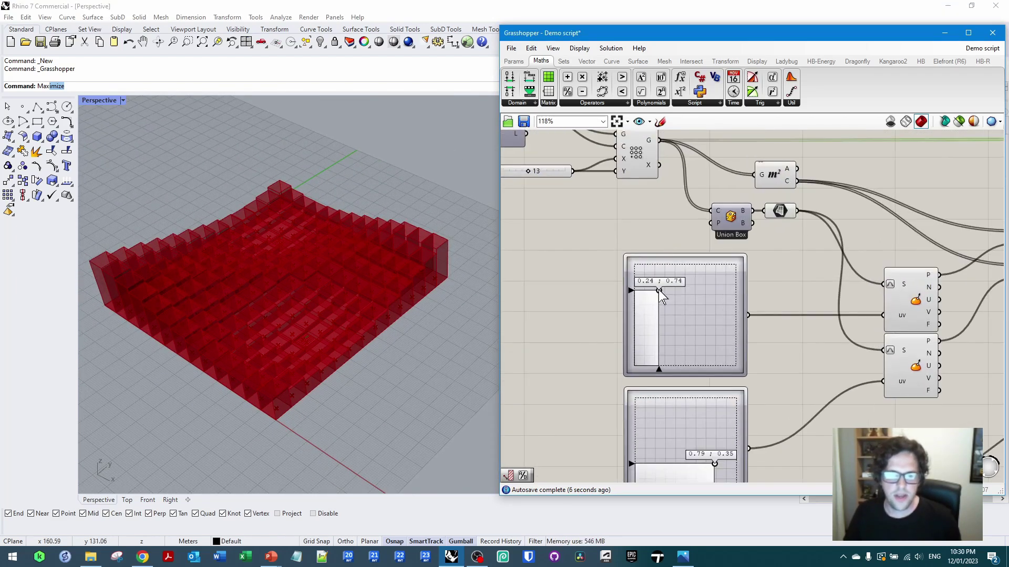
{"action": "mouse_move", "coordinate": [660, 292]}
{"action": "left_mouse_down"}
{"action": "mouse_move", "coordinate": [663, 333]}
{"action": "mouse_move", "coordinate": [655, 311]}
{"action": "mouse_move", "coordinate": [673, 324]}
{"action": "mouse_move", "coordinate": [670, 295]}
{"action": "mouse_move", "coordinate": [704, 284]}
{"action": "mouse_move", "coordinate": [683, 274]}
{"action": "mouse_move", "coordinate": [652, 279]}
{"action": "left_mouse_up"}
{"action": "right_click_drag", "start_coordinate": [747, 386], "coordinate": [737, 278]}
{"action": "mouse_move", "coordinate": [706, 360]}
{"action": "left_mouse_down"}
{"action": "mouse_move", "coordinate": [669, 380]}
{"action": "mouse_move", "coordinate": [650, 366]}
{"action": "mouse_move", "coordinate": [652, 375]}
{"action": "mouse_move", "coordinate": [641, 311]}
{"action": "mouse_move", "coordinate": [663, 319]}
{"action": "mouse_move", "coordinate": [681, 378]}
{"action": "mouse_move", "coordinate": [708, 374]}
{"action": "mouse_move", "coordinate": [689, 374]}
{"action": "mouse_move", "coordinate": [705, 382]}
{"action": "mouse_move", "coordinate": [705, 306]}
{"action": "mouse_move", "coordinate": [701, 361]}
{"action": "mouse_move", "coordinate": [681, 370]}
{"action": "mouse_move", "coordinate": [699, 370]}
{"action": "left_mouse_up"}
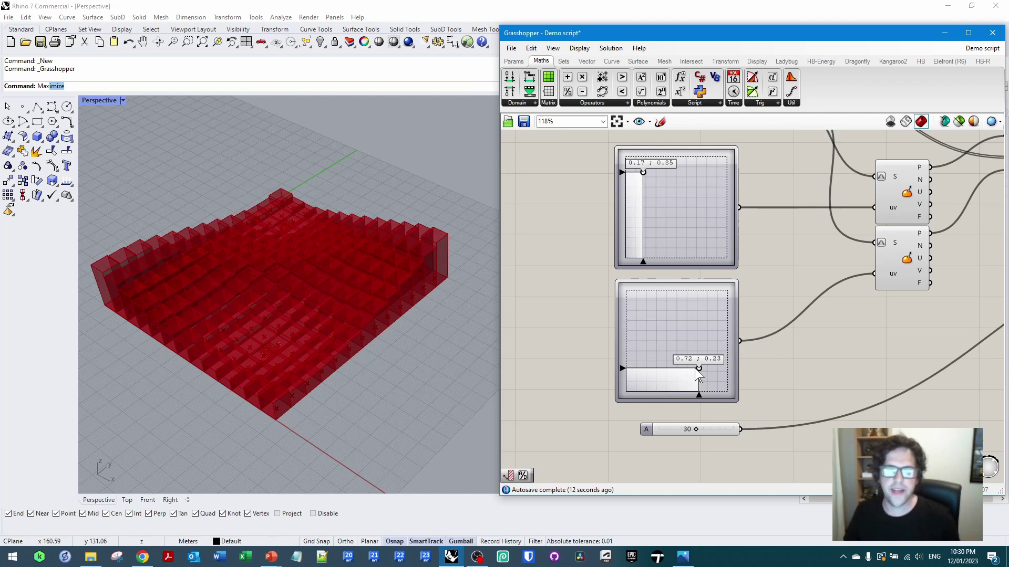
Set the number slider below the second MD Slider to 46
{"action": "scroll", "coordinate": [695, 348], "scroll_direction": "up", "scroll_amount": 3}
{"action": "scroll", "coordinate": [695, 348], "scroll_direction": "up", "scroll_amount": 2}
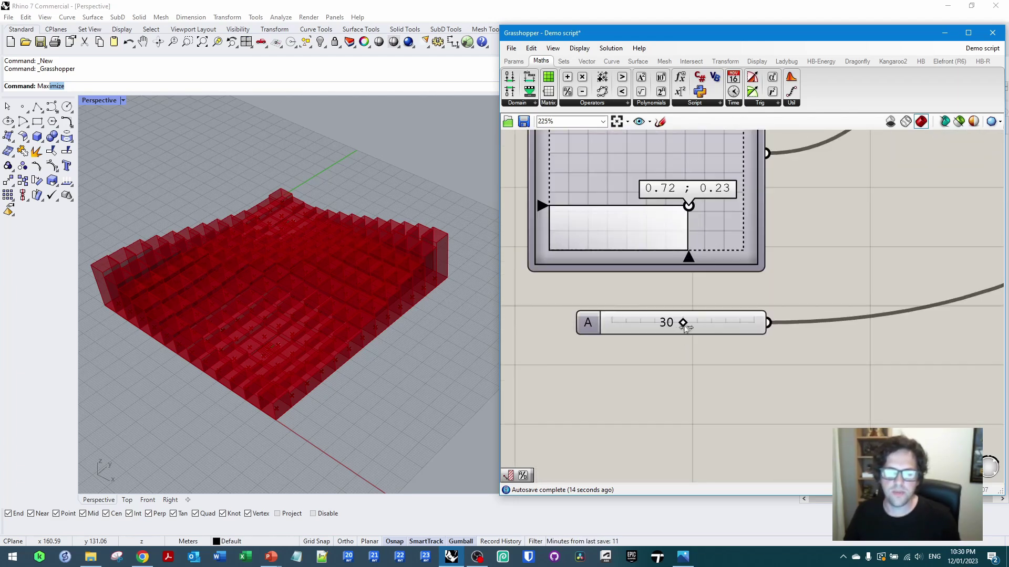
{"action": "left_click_drag", "start_coordinate": [682, 324], "coordinate": [740, 326]}
Add a Custom Preview component after the Cap Holes component
{"action": "scroll", "coordinate": [744, 353], "scroll_direction": "down", "scroll_amount": 5}
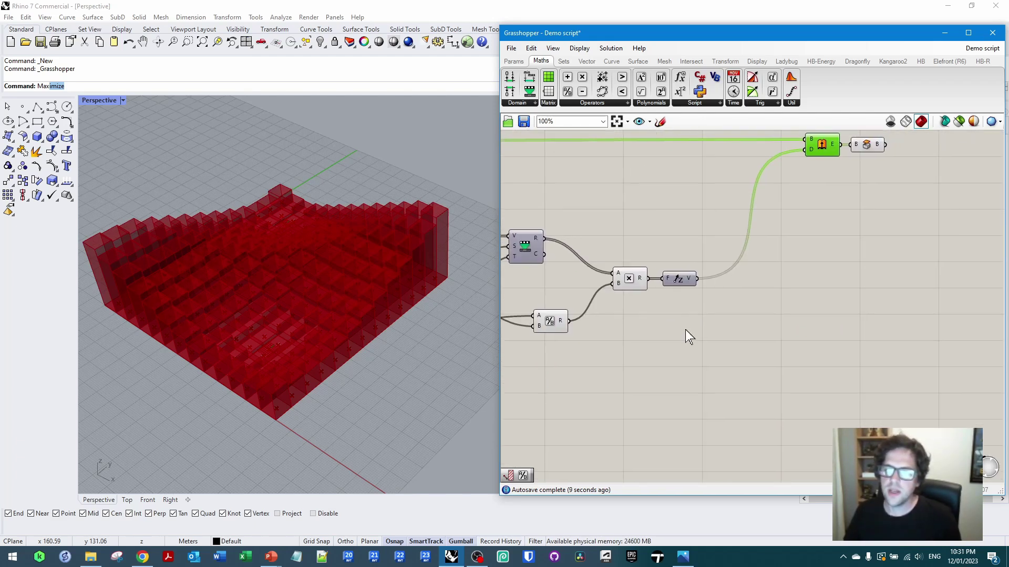
{"action": "right_click_drag", "start_coordinate": [935, 186], "coordinate": [758, 280]}
{"action": "left_click", "coordinate": [758, 281]}
{"action": "scroll", "coordinate": [746, 240], "scroll_direction": "up", "scroll_amount": 3}
{"action": "double_click", "coordinate": [752, 222]}
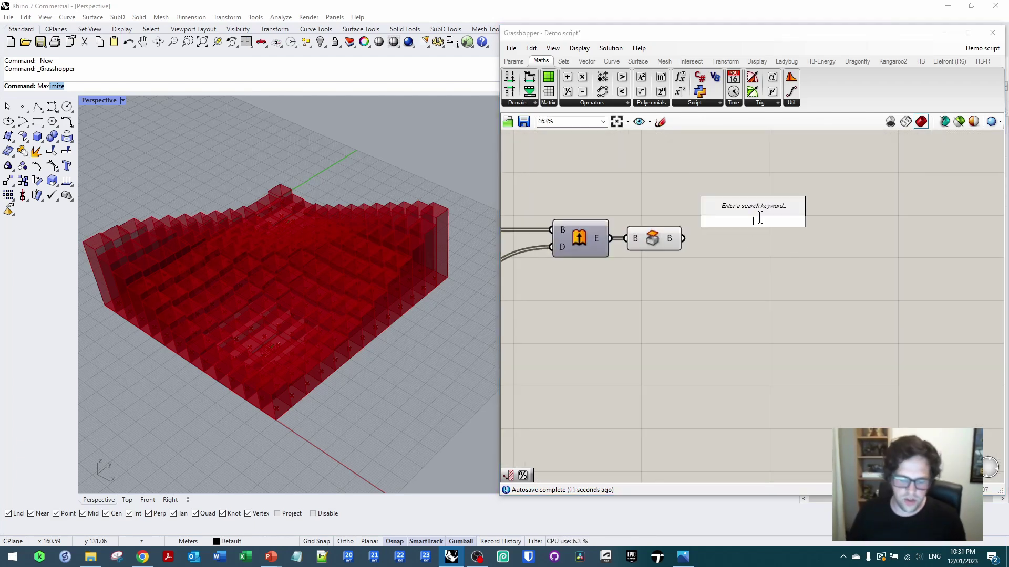
{"action": "type", "text": "custom"}
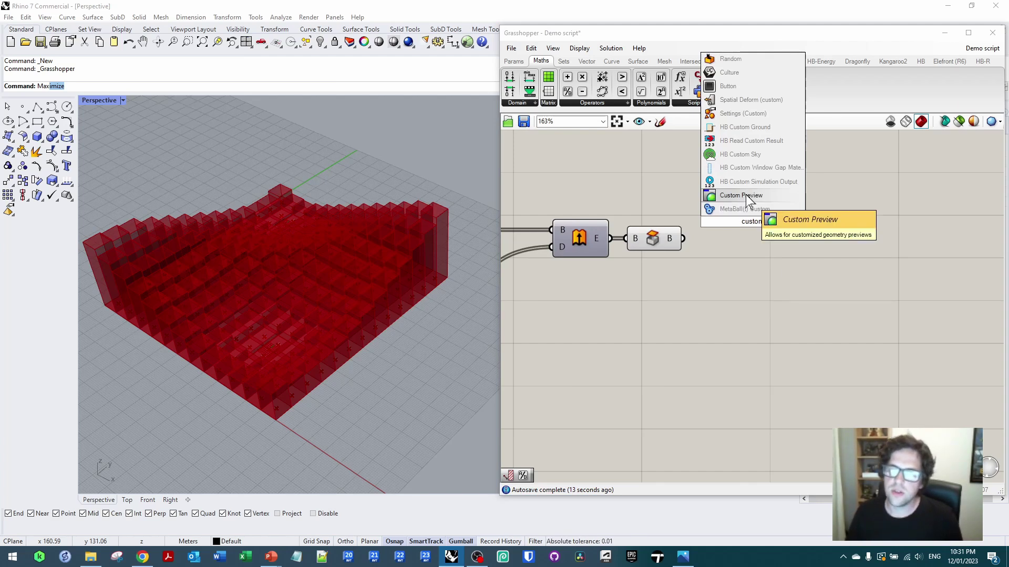
{"action": "left_click", "coordinate": [745, 194]}
Turn off the Cap Holes component's preview and wire its output into the Custom Preview's G input
{"action": "right_click", "coordinate": [649, 238]}
{"action": "left_click", "coordinate": [680, 256]}
{"action": "left_click_drag", "start_coordinate": [683, 238], "coordinate": [739, 243]}
{"action": "left_click", "coordinate": [701, 285]}
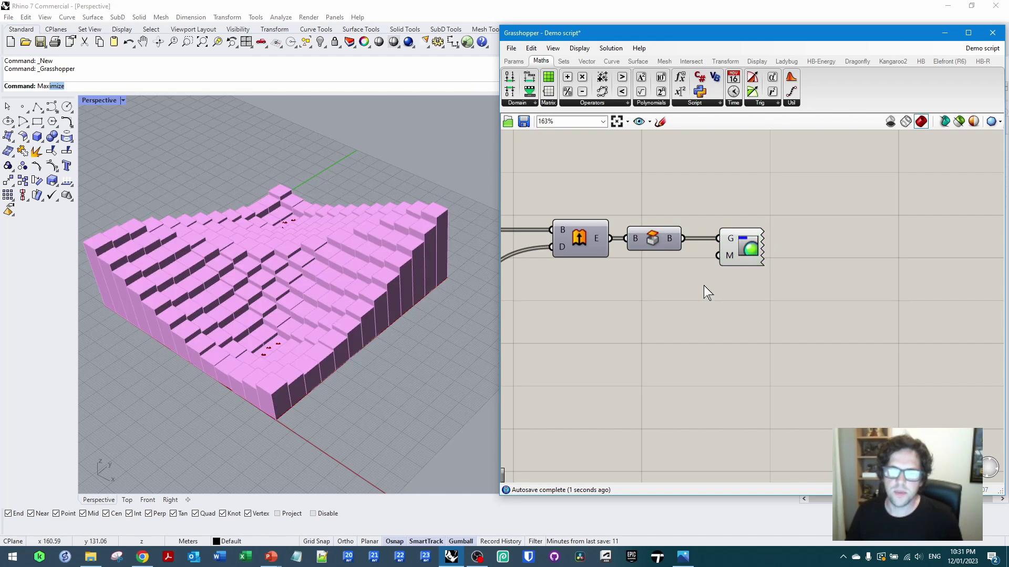
Add a Colour Swatch, wire it into the Custom Preview's M input and set its colour to blue
{"action": "double_click", "coordinate": [701, 285]}
{"action": "type", "text": "swatch"}
{"action": "left_click", "coordinate": [688, 276]}
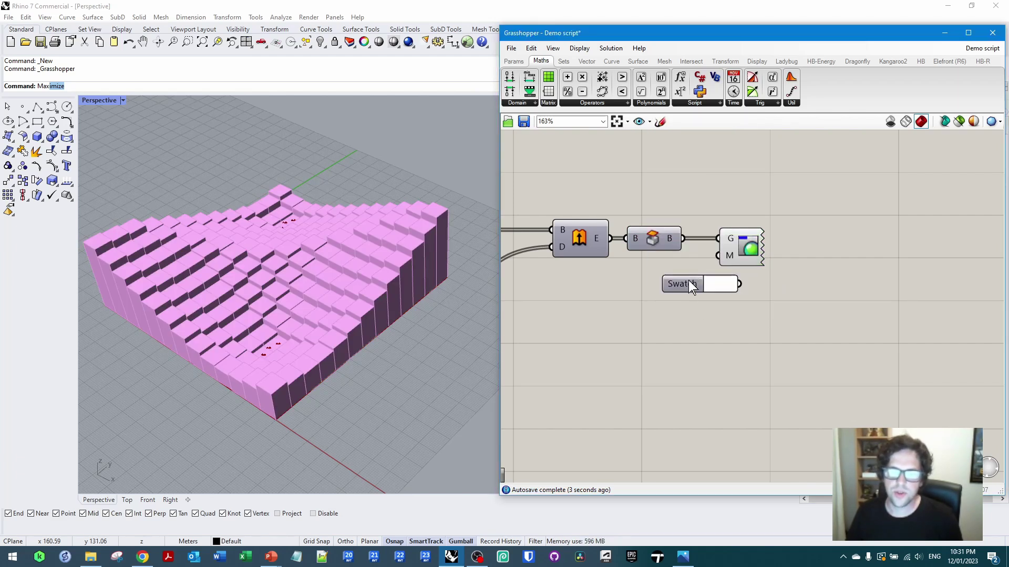
{"action": "left_click_drag", "start_coordinate": [688, 286], "coordinate": [719, 255]}
{"action": "left_click", "coordinate": [684, 273]}
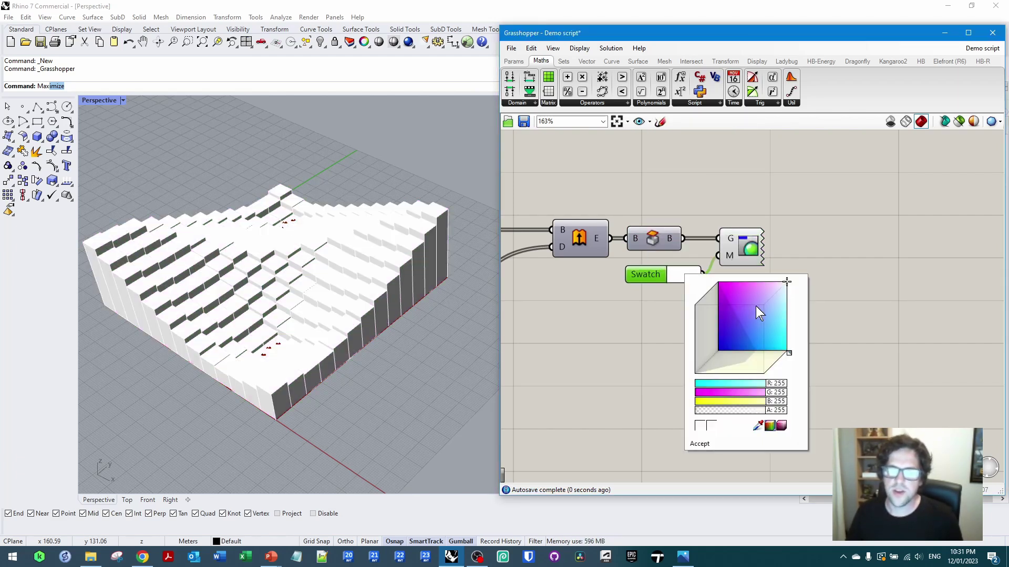
{"action": "mouse_move", "coordinate": [752, 322]}
{"action": "left_mouse_down"}
{"action": "mouse_move", "coordinate": [734, 343]}
{"action": "mouse_move", "coordinate": [740, 335]}
{"action": "left_mouse_up"}
{"action": "left_click", "coordinate": [860, 245]}
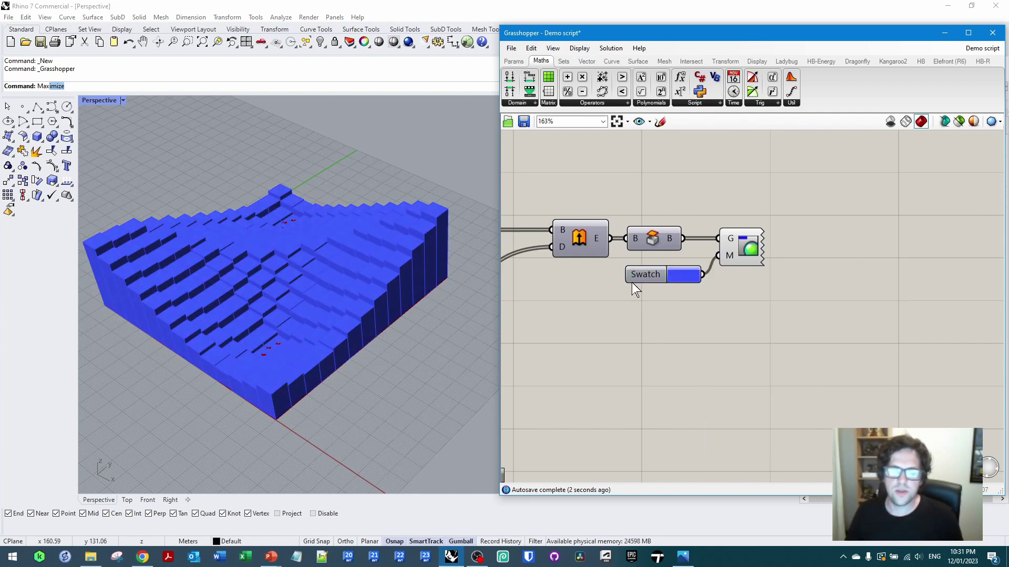
Set the number slider below the MD Sliders to 42 and the second MD Slider to 0.73 ; 0.2
{"action": "mouse_move", "coordinate": [418, 286]}
{"action": "right_mouse_down"}
{"action": "mouse_move", "coordinate": [363, 301]}
{"action": "mouse_move", "coordinate": [434, 290]}
{"action": "right_mouse_up"}
{"action": "scroll", "coordinate": [593, 284], "scroll_direction": "down", "scroll_amount": 4}
{"action": "right_click_drag", "start_coordinate": [597, 315], "coordinate": [781, 308]}
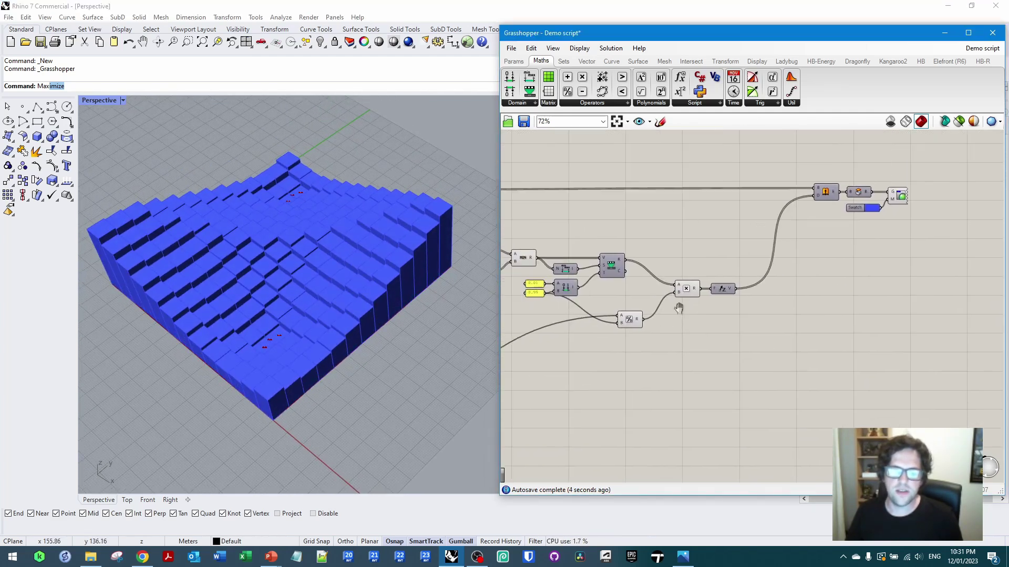
{"action": "scroll", "coordinate": [796, 292], "scroll_direction": "up", "scroll_amount": 2}
{"action": "scroll", "coordinate": [622, 389], "scroll_direction": "up", "scroll_amount": 2}
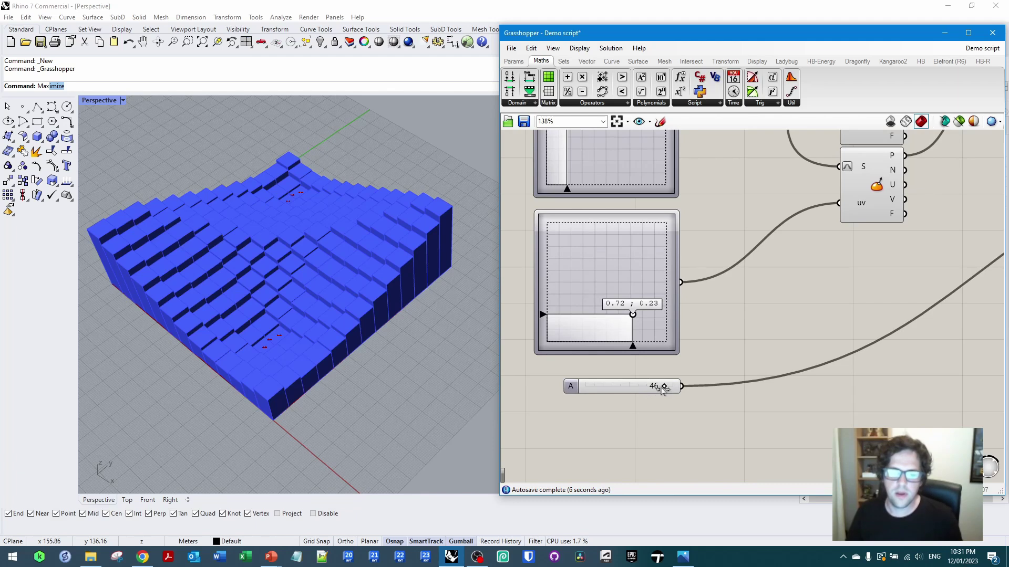
{"action": "mouse_move", "coordinate": [657, 390]}
{"action": "left_mouse_down"}
{"action": "mouse_move", "coordinate": [612, 388]}
{"action": "mouse_move", "coordinate": [655, 388]}
{"action": "left_mouse_up"}
{"action": "mouse_move", "coordinate": [633, 313]}
{"action": "left_mouse_down"}
{"action": "mouse_move", "coordinate": [607, 315]}
{"action": "mouse_move", "coordinate": [593, 293]}
{"action": "mouse_move", "coordinate": [624, 257]}
{"action": "mouse_move", "coordinate": [623, 309]}
{"action": "mouse_move", "coordinate": [635, 320]}
{"action": "mouse_move", "coordinate": [632, 310]}
{"action": "left_mouse_up"}
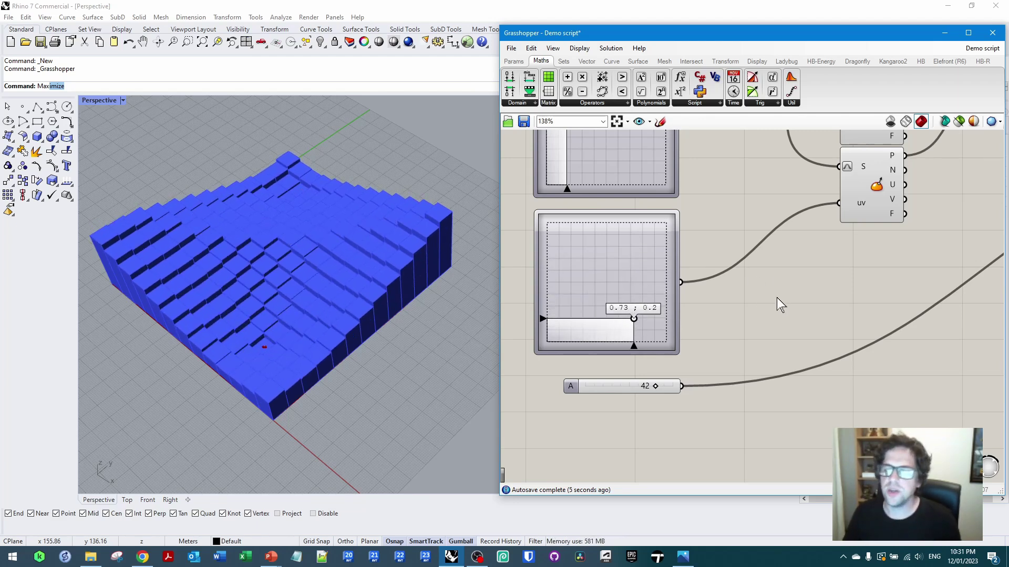
Add a Subtraction component above the Remap Numbers component
{"action": "scroll", "coordinate": [778, 303], "scroll_direction": "down", "scroll_amount": 5}
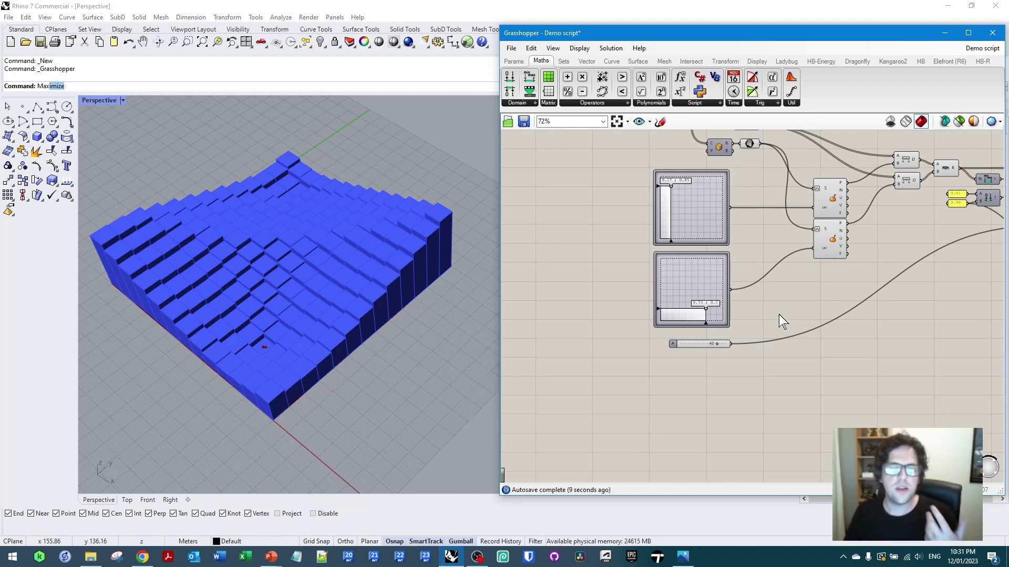
{"action": "right_click_drag", "start_coordinate": [847, 309], "coordinate": [657, 351]}
{"action": "right_click_drag", "start_coordinate": [869, 296], "coordinate": [719, 345]}
{"action": "scroll", "coordinate": [689, 233], "scroll_direction": "up", "scroll_amount": 5}
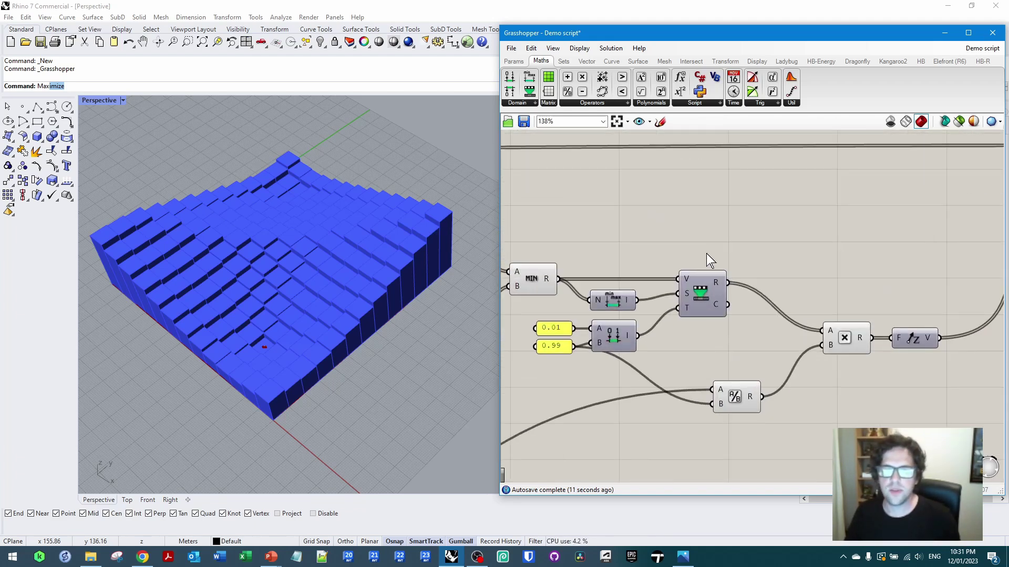
{"action": "double_click", "coordinate": [748, 222]}
{"action": "type", "text": "subtraction"}
{"action": "key", "text": "Return"}
Add a panel containing the value 1 next to the Subtraction component's inputs
{"action": "right_click_drag", "start_coordinate": [717, 252], "coordinate": [755, 223]}
{"action": "double_click", "coordinate": [728, 199]}
{"action": "type", "text": "//1"}
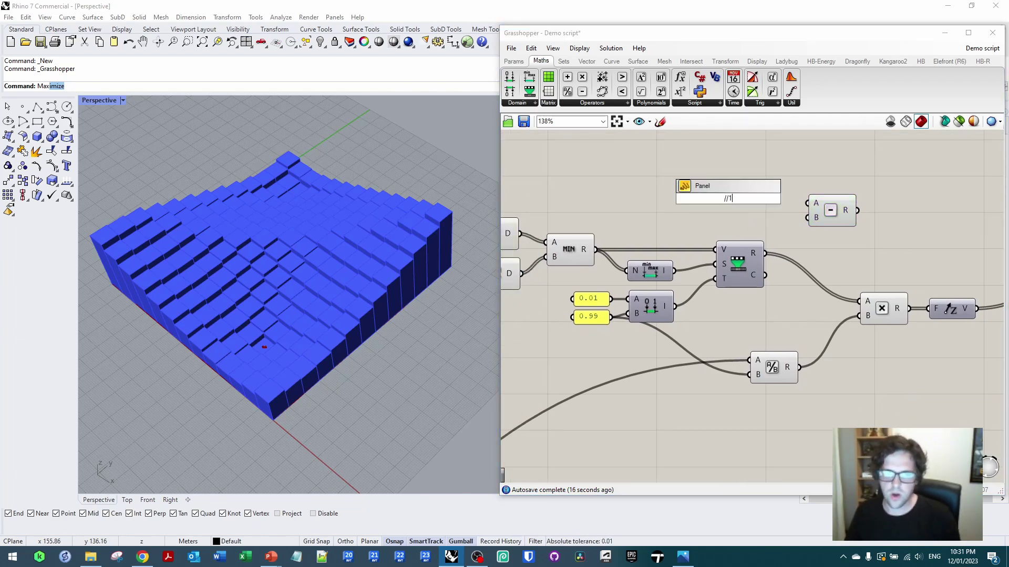
{"action": "key", "text": "Return"}
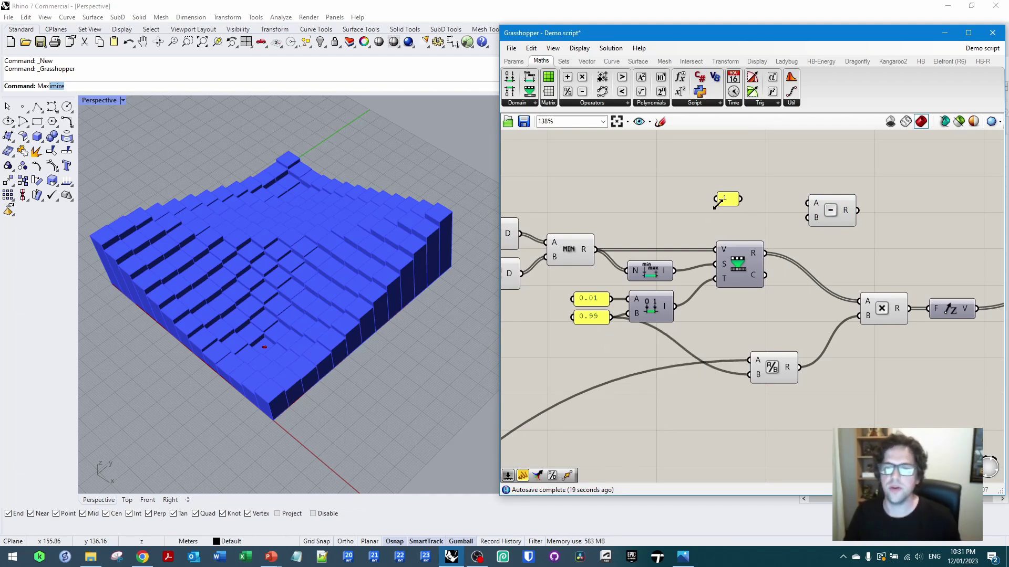
Wire the 1 panel into Subtraction's A, the Remap Numbers result into B, and the Subtraction result into the Multiplication's A input
{"action": "left_click_drag", "start_coordinate": [741, 199], "coordinate": [831, 202]}
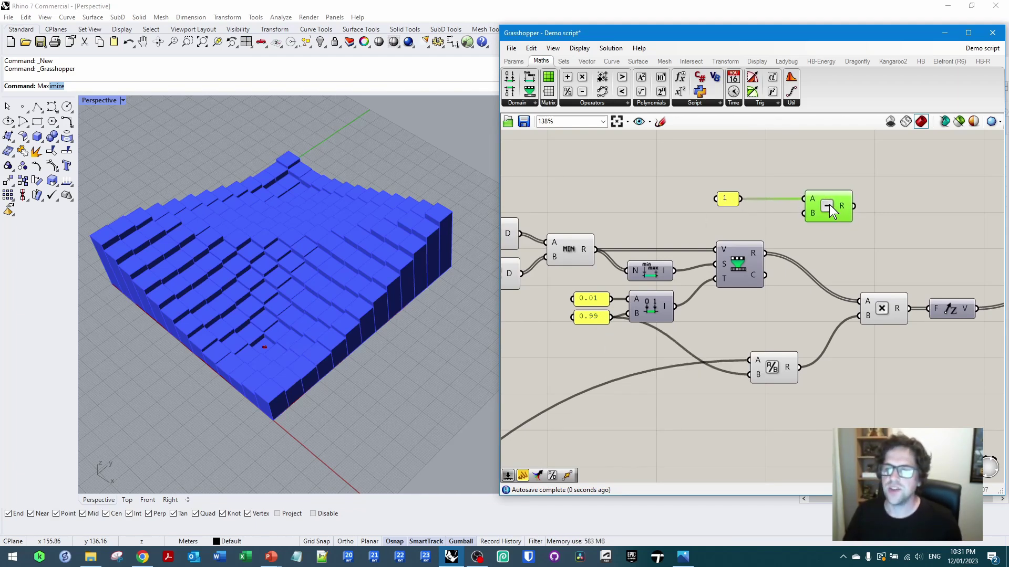
{"action": "left_click_drag", "start_coordinate": [769, 253], "coordinate": [836, 218]}
{"action": "right_click_drag", "start_coordinate": [843, 207], "coordinate": [716, 222]}
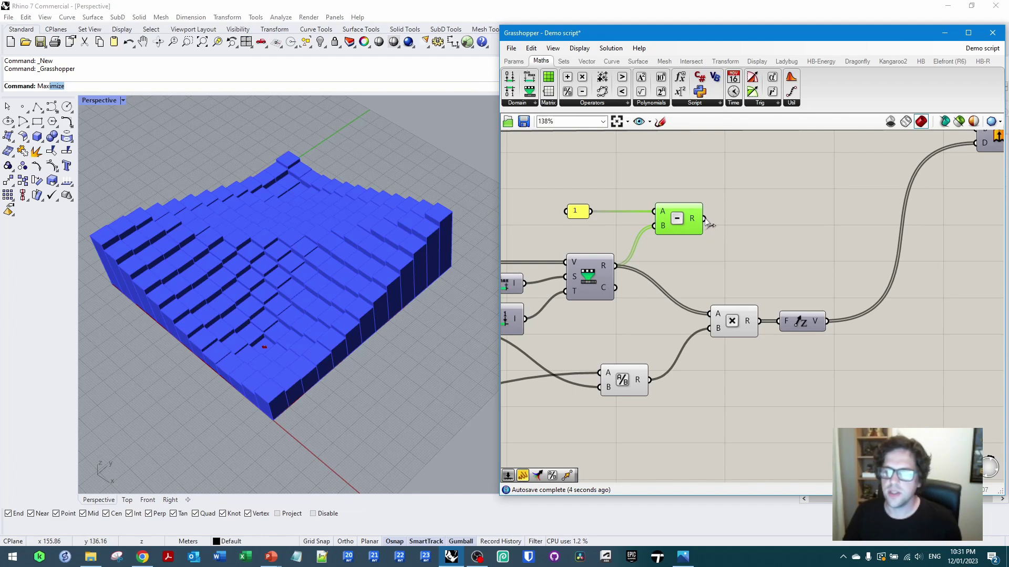
{"action": "left_click_drag", "start_coordinate": [708, 223], "coordinate": [710, 314]}
{"action": "left_click", "coordinate": [786, 230]}
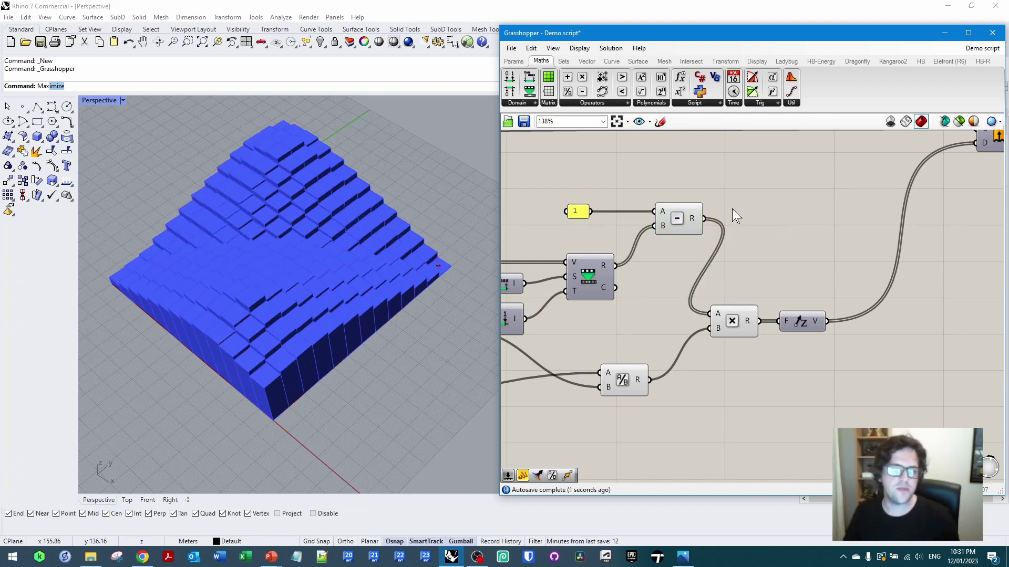
Move the Multiplication and Unit Z components aside to make room and add a Stream Filter component near the Subtraction
{"action": "left_click_drag", "start_coordinate": [844, 347], "coordinate": [825, 316]}
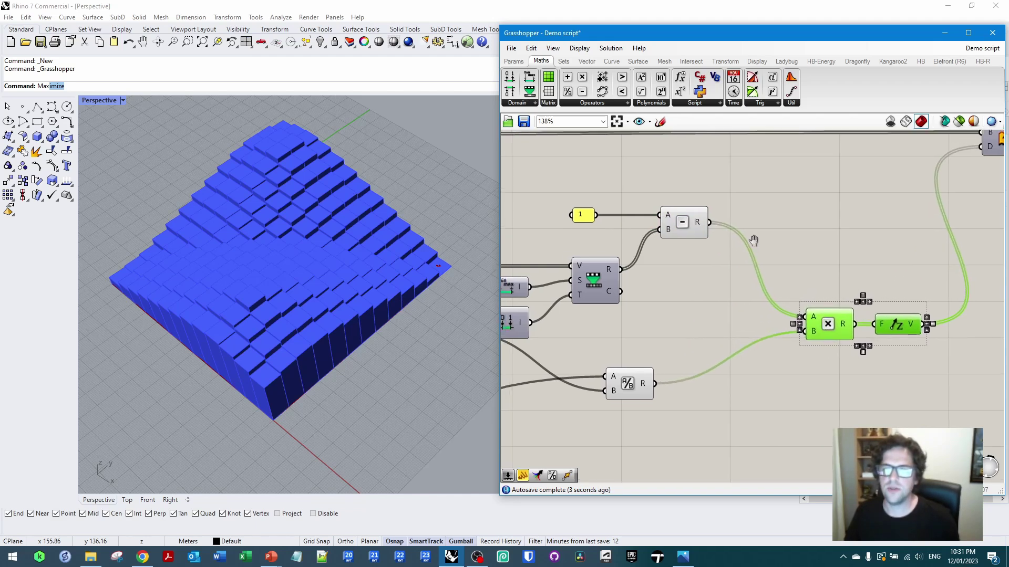
{"action": "right_click_drag", "start_coordinate": [802, 206], "coordinate": [749, 231]}
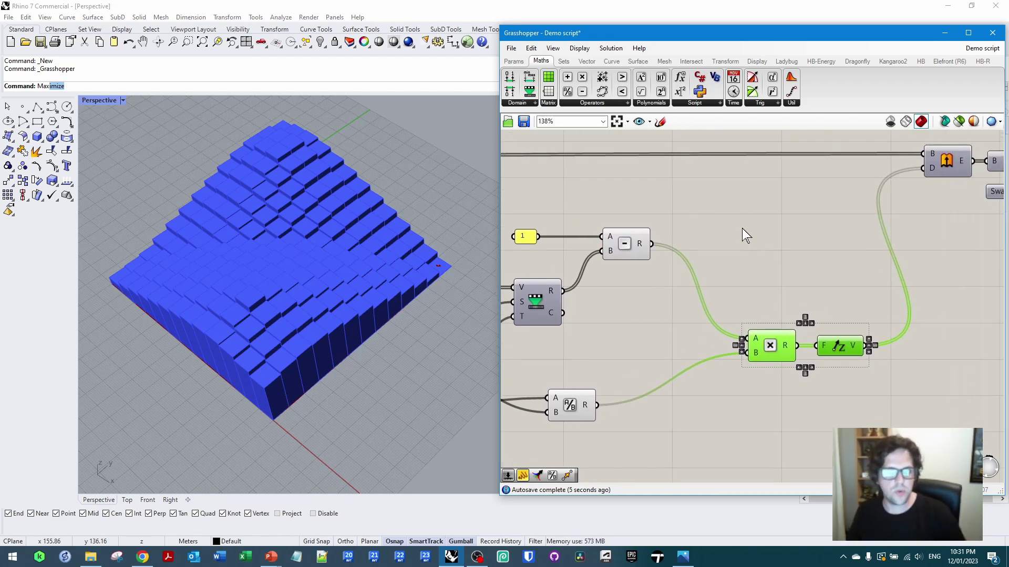
{"action": "double_click", "coordinate": [709, 205]}
{"action": "type", "text": "stream fil"}
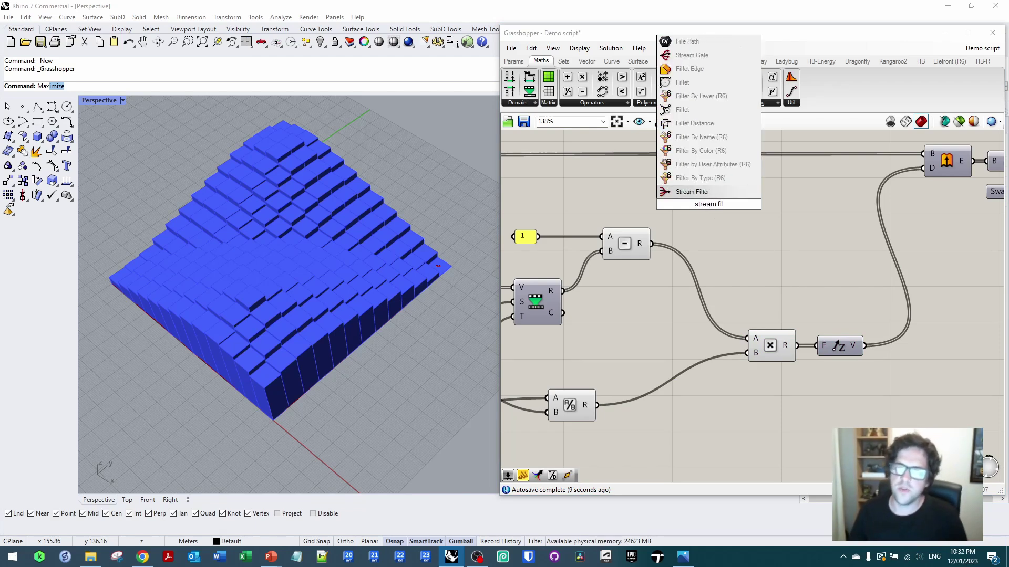
{"action": "key", "text": "Return"}
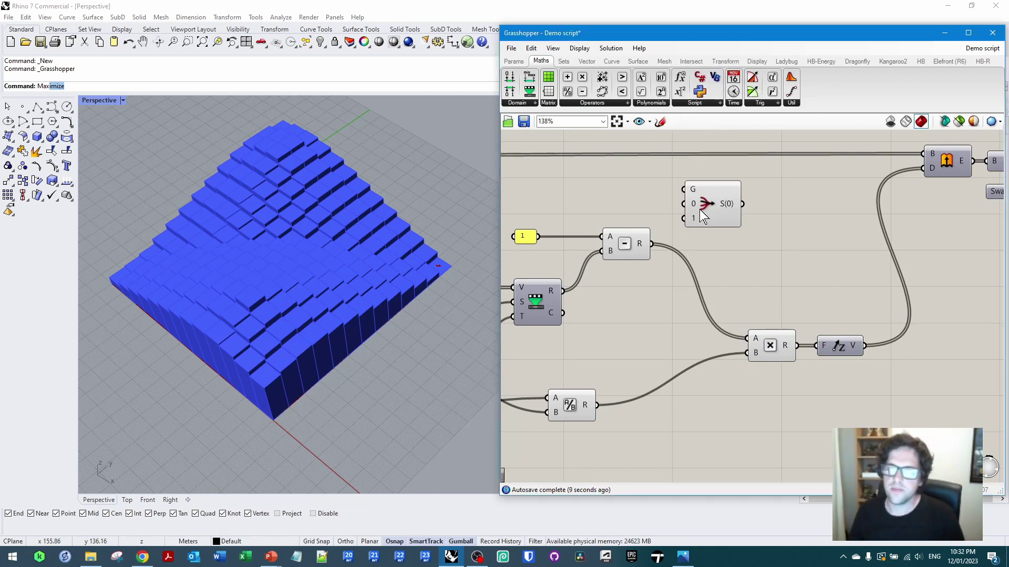
{"action": "scroll", "coordinate": [704, 201], "scroll_direction": "up", "scroll_amount": 2}
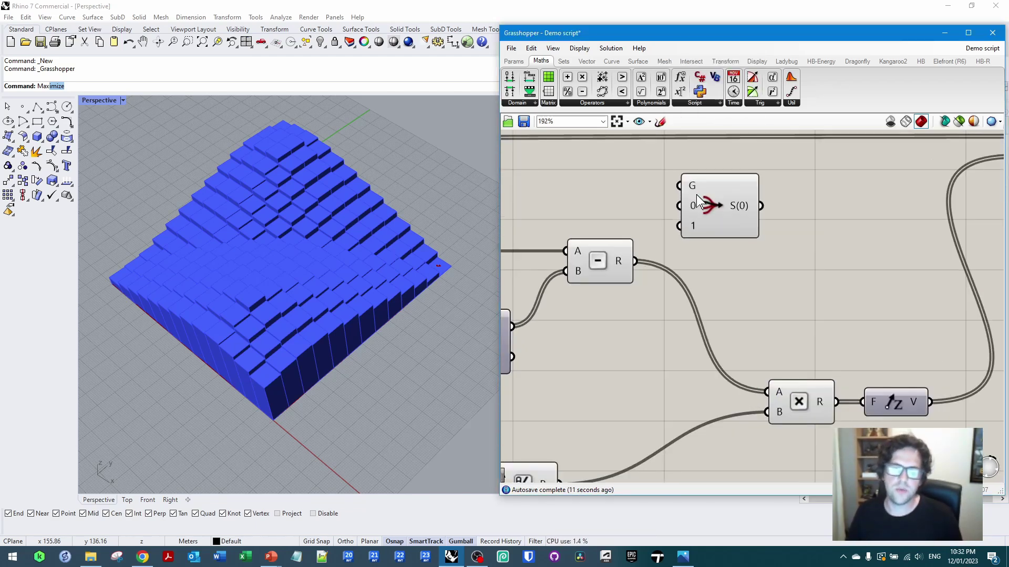
Add a Boolean Toggle, wire it into the Stream Filter's G input, and try it on True before resetting it to False
{"action": "double_click", "coordinate": [633, 189]}
{"action": "type", "text": "bool"}
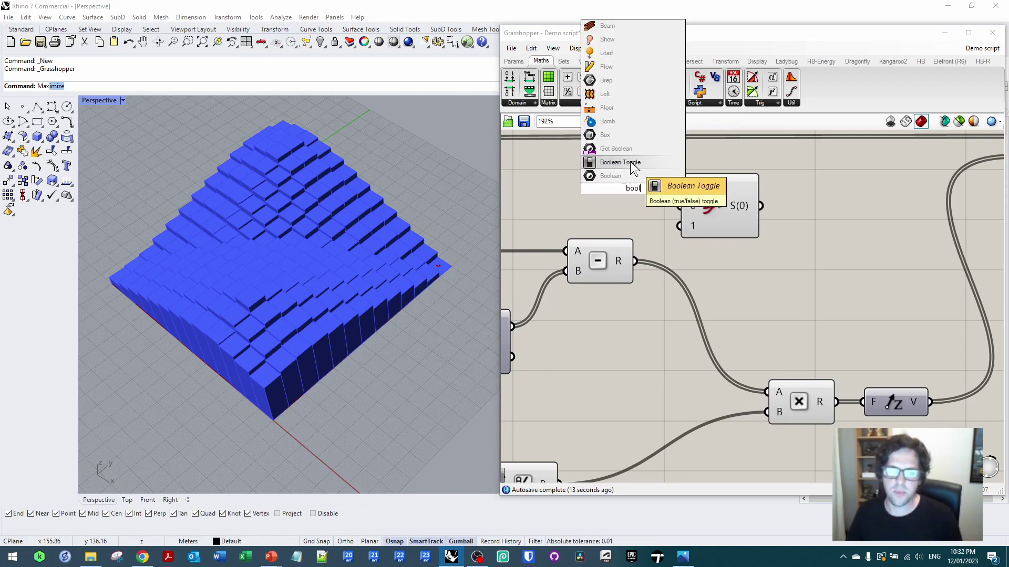
{"action": "left_click", "coordinate": [629, 161]}
{"action": "left_click_drag", "start_coordinate": [637, 188], "coordinate": [597, 186]}
{"action": "left_click_drag", "start_coordinate": [697, 191], "coordinate": [707, 192]}
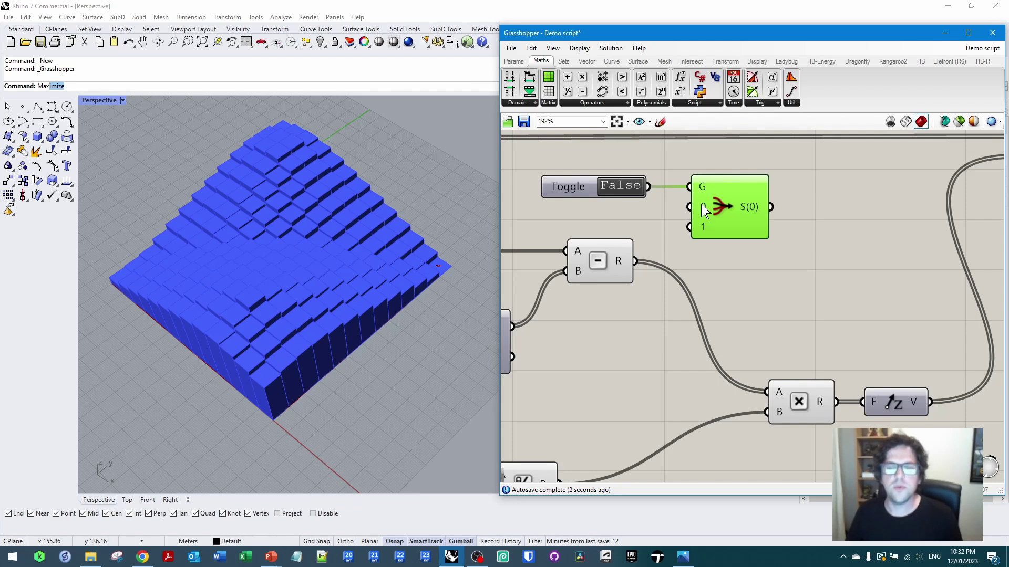
{"action": "left_click", "coordinate": [623, 188]}
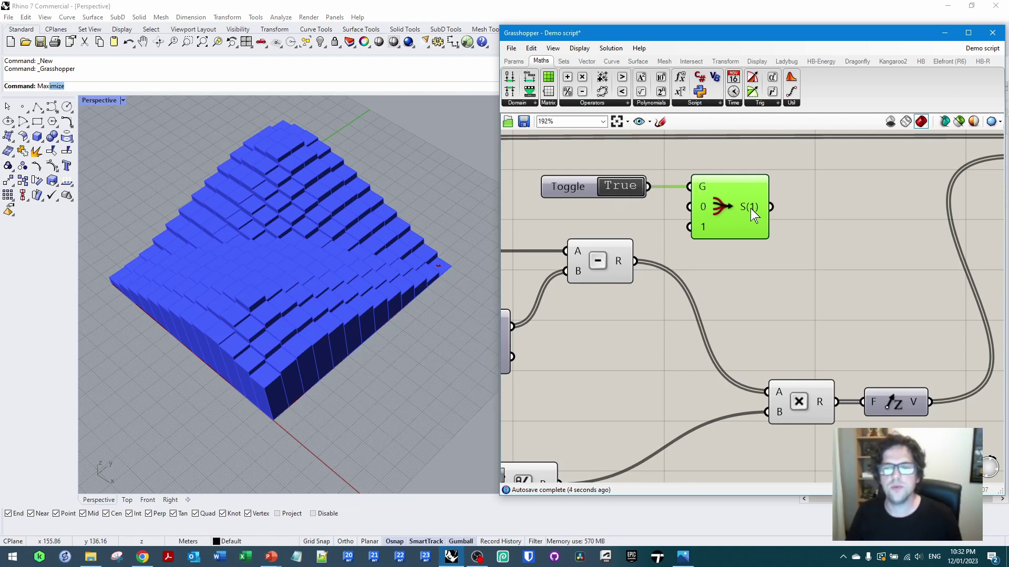
{"action": "left_click", "coordinate": [617, 189]}
Wire the Subtraction result into Stream Filter input 0, the Remap Numbers result into input 1, and the filter's output into the Multiplication's A input
{"action": "scroll", "coordinate": [796, 203], "scroll_direction": "down", "scroll_amount": 2}
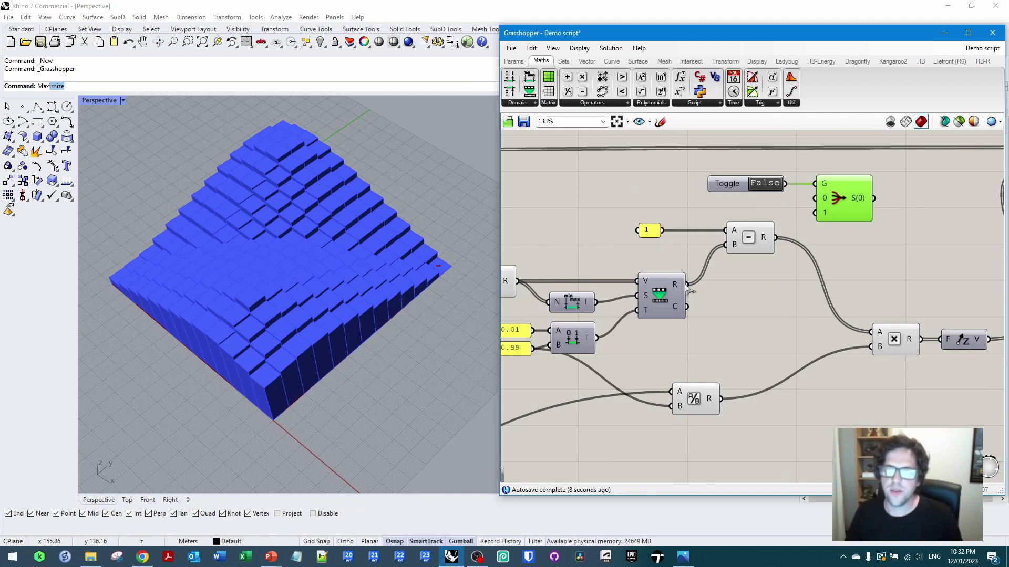
{"action": "left_click_drag", "start_coordinate": [688, 286], "coordinate": [776, 239]}
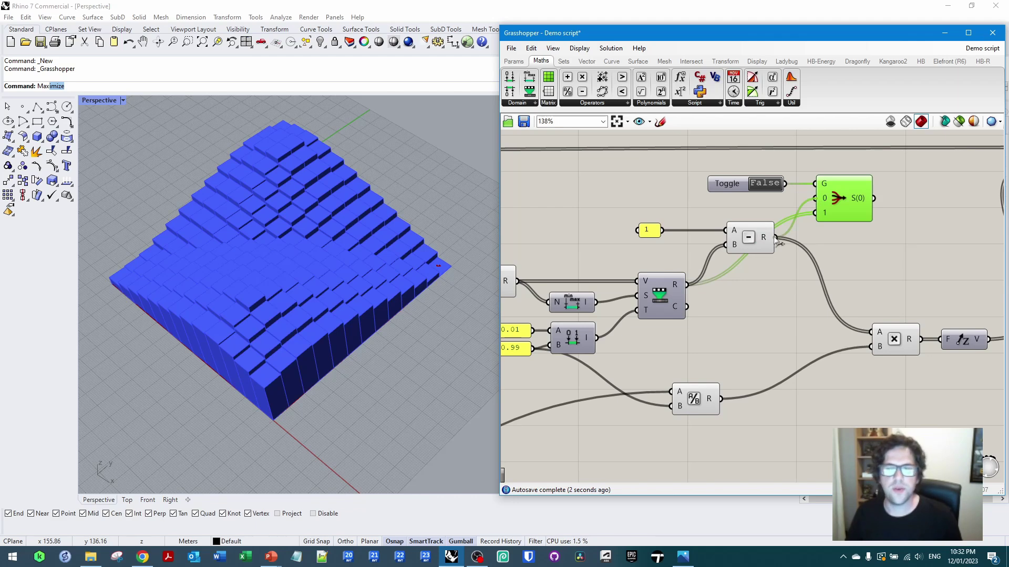
{"action": "left_click_drag", "start_coordinate": [831, 194], "coordinate": [873, 332]}
{"action": "left_click", "coordinate": [923, 243]}
Place the Toggle just above the Subtraction component and switch it between False and True, leaving it on True
{"action": "left_click_drag", "start_coordinate": [740, 185], "coordinate": [724, 205]}
{"action": "left_click", "coordinate": [751, 204]}
{"action": "left_click", "coordinate": [750, 204]}
{"action": "left_click", "coordinate": [750, 204]}
{"action": "left_click", "coordinate": [750, 204]}
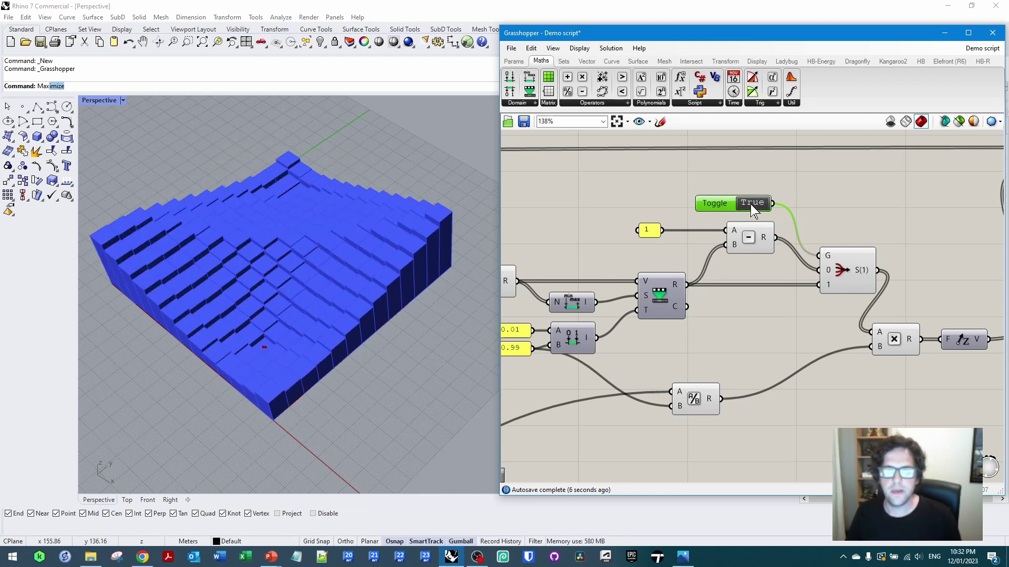
Set the Stream Filter's G input wire display to hidden and move the Toggle beneath the number slider under the MD Sliders
{"action": "right_click", "coordinate": [827, 257]}
{"action": "mouse_move", "coordinate": [883, 276]}
{"action": "left_click", "coordinate": [966, 301]}
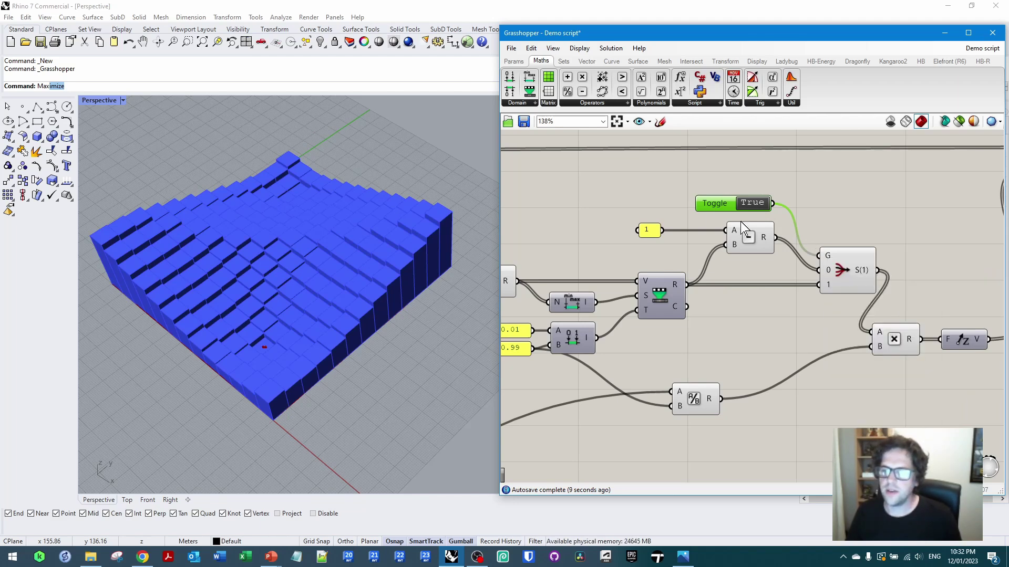
{"action": "scroll", "coordinate": [862, 200], "scroll_direction": "down", "scroll_amount": 5}
{"action": "scroll", "coordinate": [682, 292], "scroll_direction": "up", "scroll_amount": 5}
{"action": "right_click_drag", "start_coordinate": [723, 293], "coordinate": [809, 341]}
Set the MD Sliders to 0.15 ; 0.37 and 0.66 ; 0.76 and the number slider to 30, testing the Toggle on False and True
{"action": "left_click_drag", "start_coordinate": [676, 153], "coordinate": [671, 196]}
{"action": "left_click_drag", "start_coordinate": [732, 351], "coordinate": [726, 295]}
{"action": "left_click_drag", "start_coordinate": [750, 409], "coordinate": [728, 410]}
{"action": "left_click", "coordinate": [717, 428]}
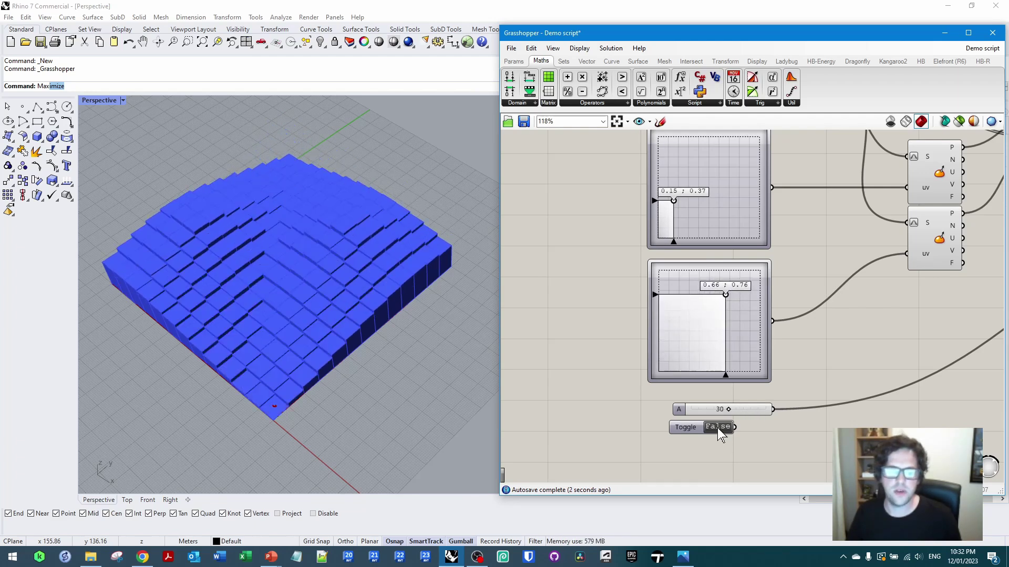
{"action": "left_click", "coordinate": [717, 427]}
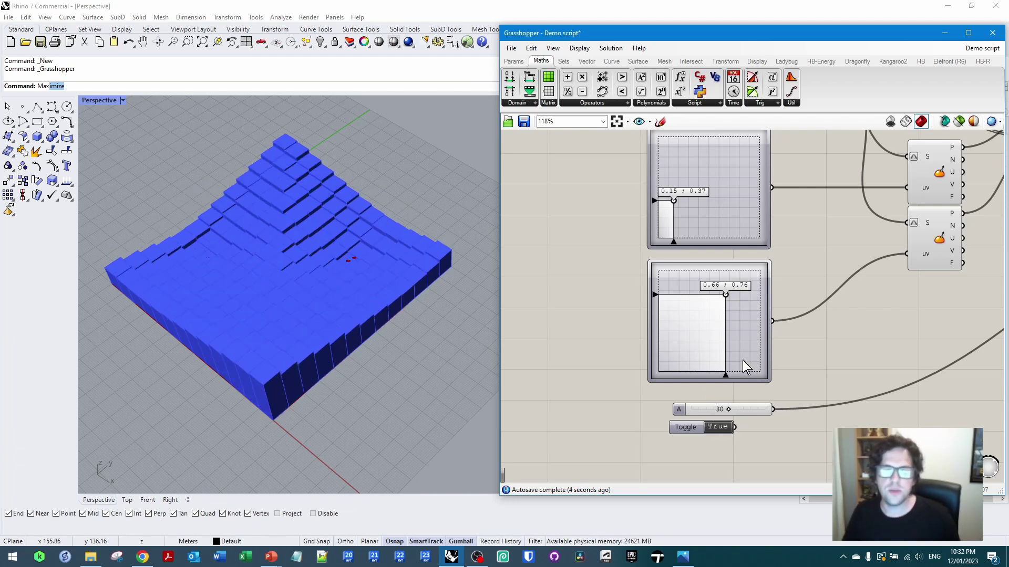
{"action": "right_click_drag", "start_coordinate": [796, 307], "coordinate": [811, 336]}
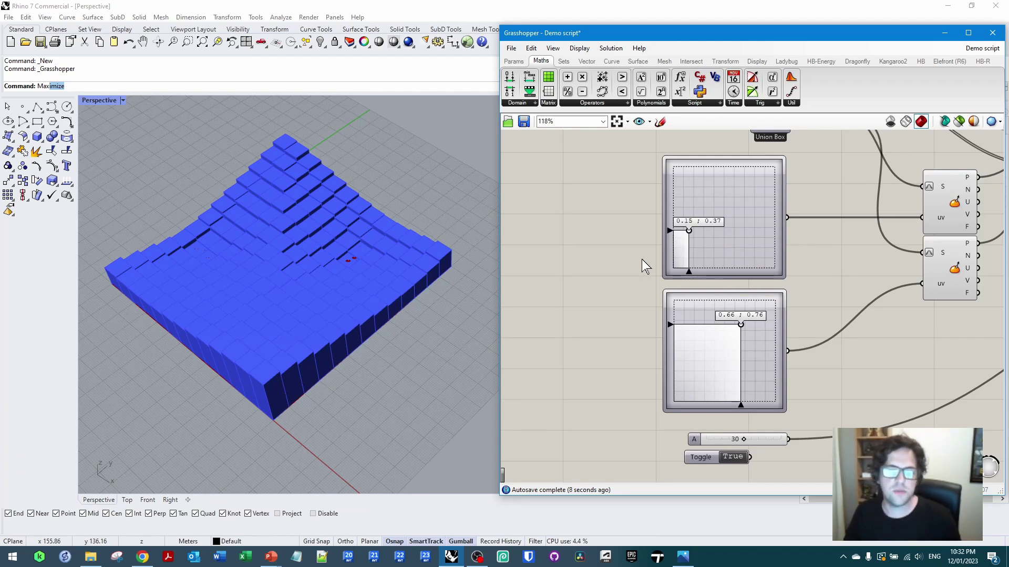
{"action": "right_click_drag", "start_coordinate": [864, 249], "coordinate": [792, 323]}
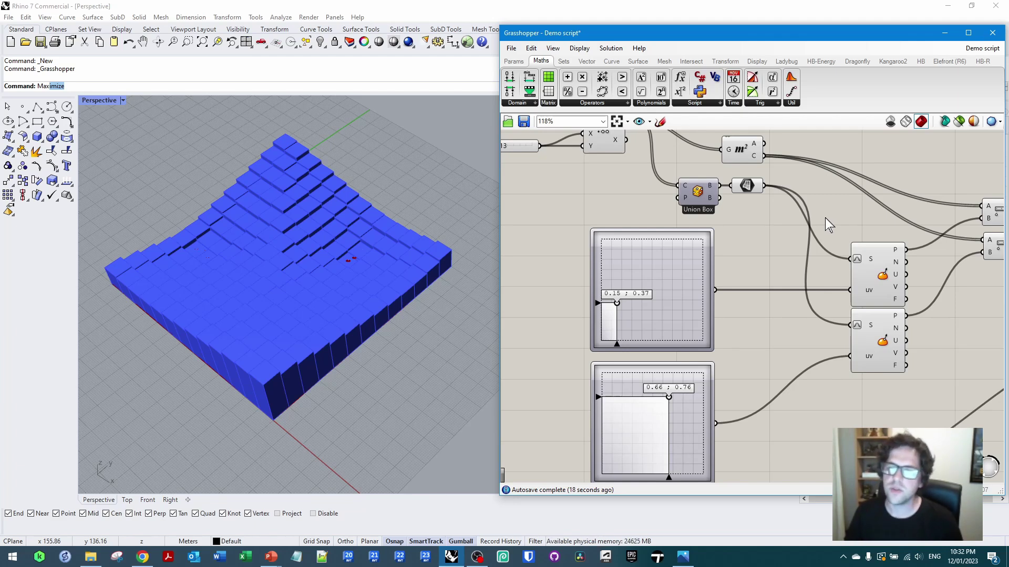
{"action": "scroll", "coordinate": [828, 243], "scroll_direction": "down", "scroll_amount": 6}
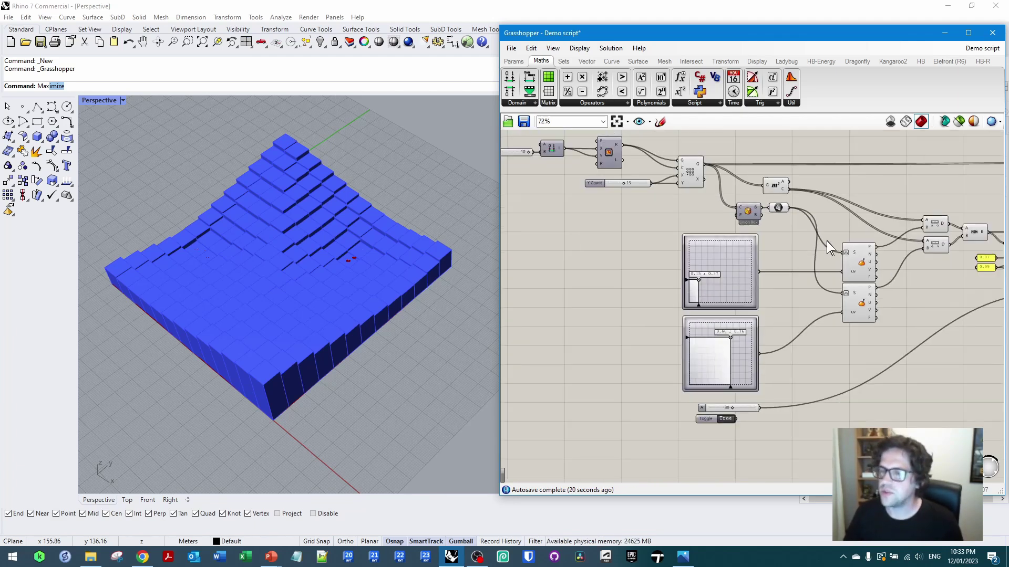
{"action": "right_click_drag", "start_coordinate": [818, 275], "coordinate": [780, 274]}
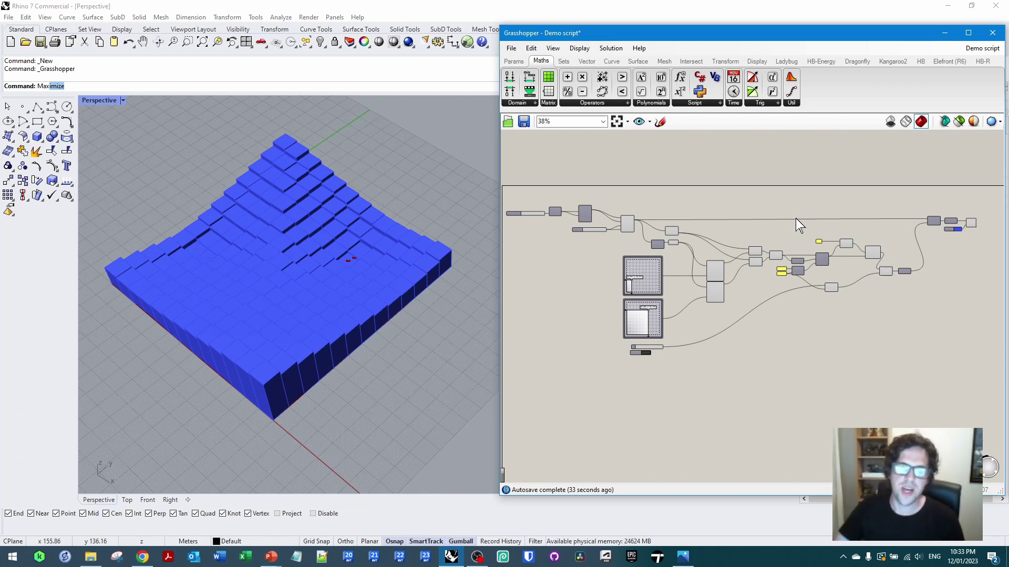
Try adding a second Multiplication component fed by the first Multiplication's result, with Unit Z moved aside for it
{"action": "scroll", "coordinate": [955, 238], "scroll_direction": "up", "scroll_amount": 6}
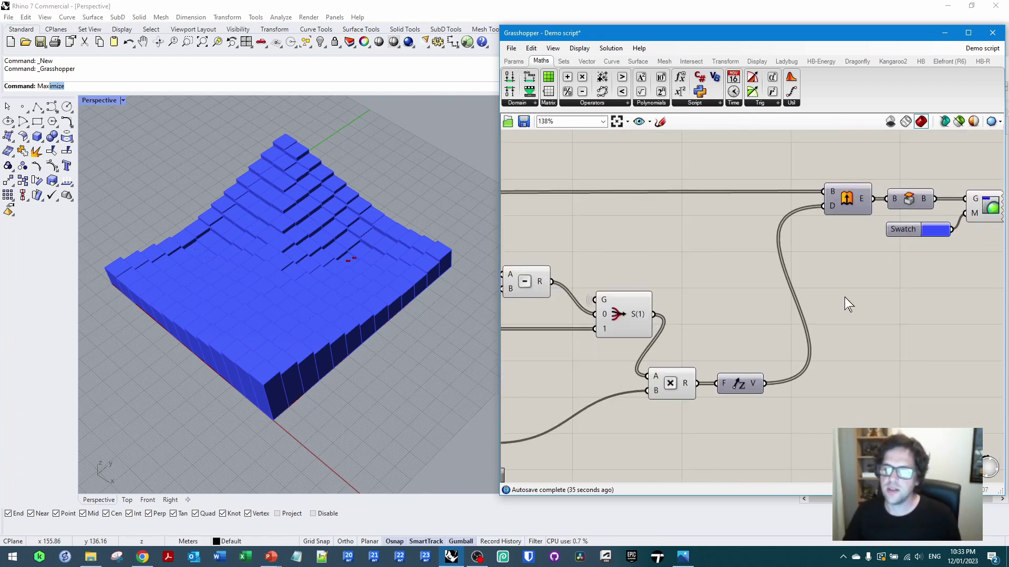
{"action": "right_click_drag", "start_coordinate": [788, 308], "coordinate": [751, 289]}
{"action": "left_click_drag", "start_coordinate": [771, 308], "coordinate": [847, 304]}
{"action": "double_click", "coordinate": [774, 257]}
{"action": "type", "text": "*"}
{"action": "key", "text": "Return"}
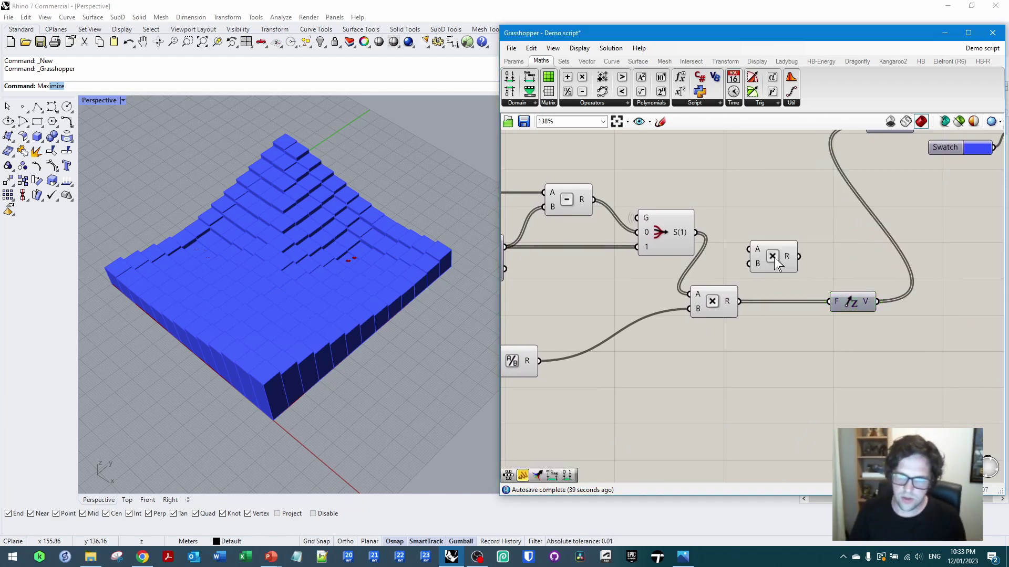
{"action": "left_click_drag", "start_coordinate": [749, 249], "coordinate": [739, 301]}
{"action": "left_click_drag", "start_coordinate": [772, 268], "coordinate": [785, 336]}
Add a trial panel containing -2 and undo it together with the extra Multiplication component
{"action": "double_click", "coordinate": [736, 368]}
{"action": "type", "text": "-2"}
{"action": "key", "text": "Return"}
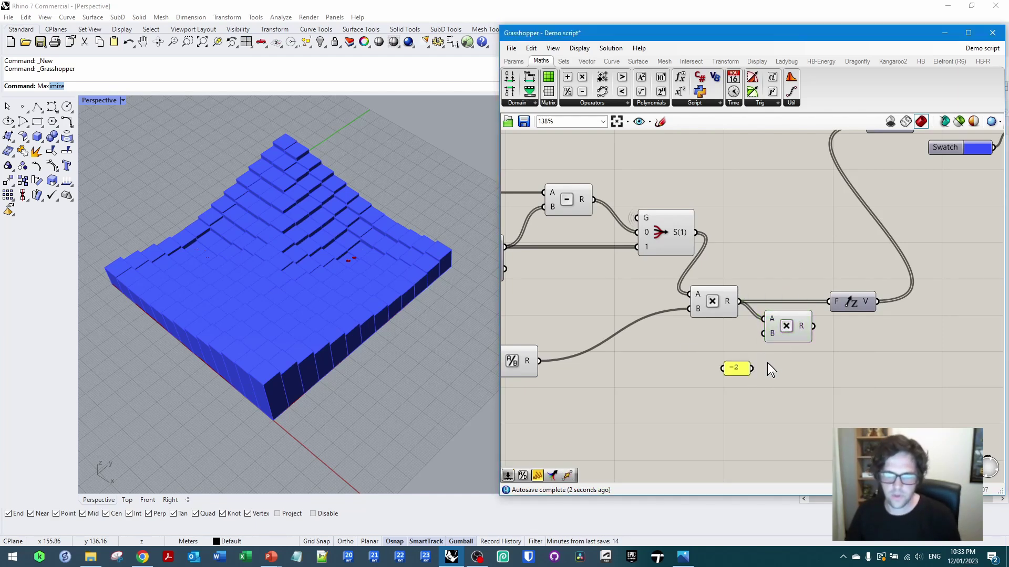
{"action": "left_click", "coordinate": [736, 369]}
{"action": "key", "text": "ctrl+z"}
{"action": "key", "text": "ctrl+z"}
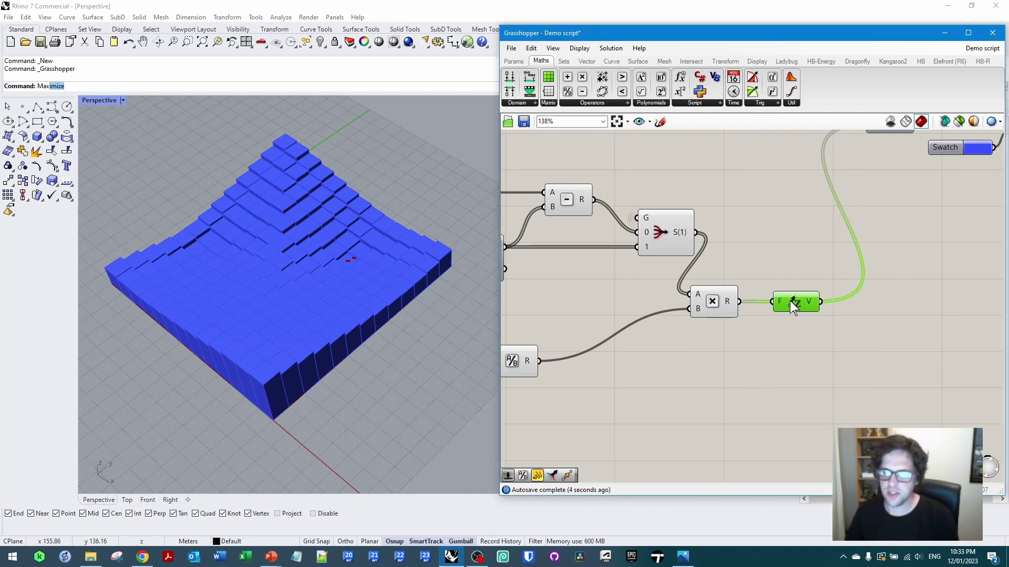
Add a Reverse vector component after Unit Z and wire its output into the Extrude component's D input
{"action": "double_click", "coordinate": [776, 243]}
{"action": "type", "text": "rever"}
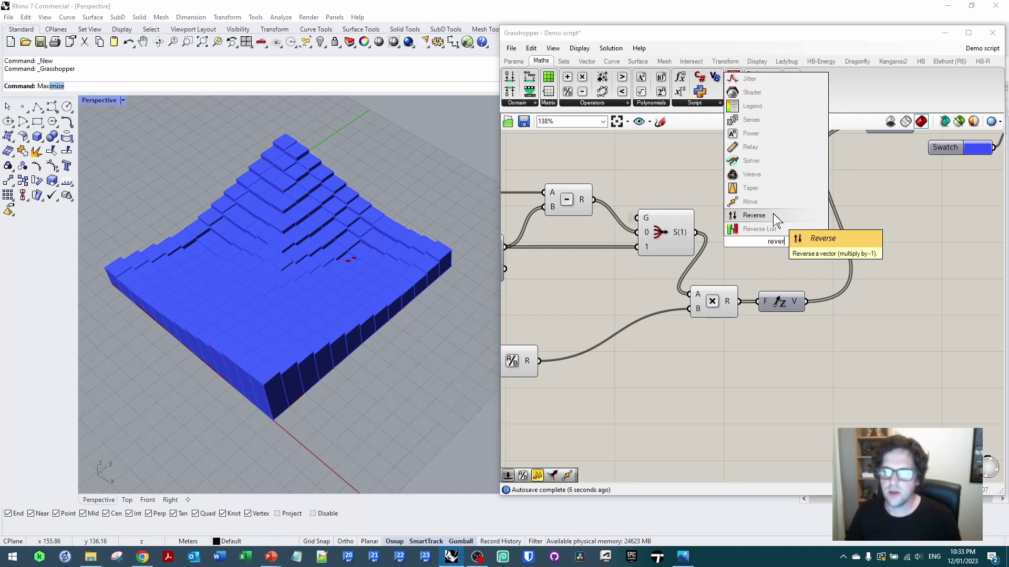
{"action": "left_click", "coordinate": [774, 212]}
{"action": "left_click_drag", "start_coordinate": [775, 236], "coordinate": [846, 320]}
{"action": "right_click_drag", "start_coordinate": [879, 244], "coordinate": [809, 306]}
{"action": "left_click_drag", "start_coordinate": [805, 363], "coordinate": [795, 186]}
{"action": "right_click_drag", "start_coordinate": [357, 417], "coordinate": [352, 228]}
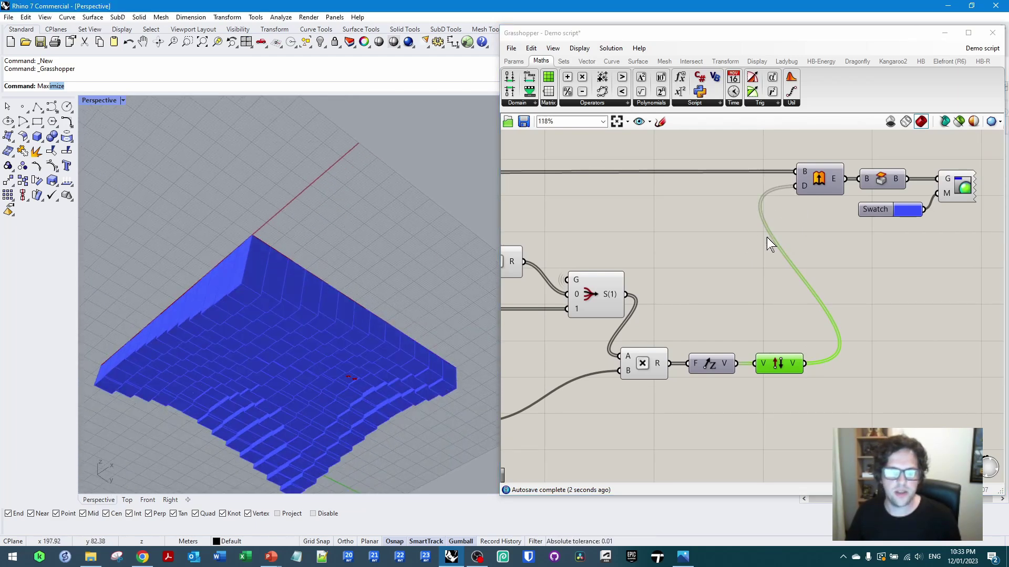
{"action": "scroll", "coordinate": [767, 238], "scroll_direction": "down", "scroll_amount": 3}
{"action": "right_click_drag", "start_coordinate": [682, 254], "coordinate": [780, 235]}
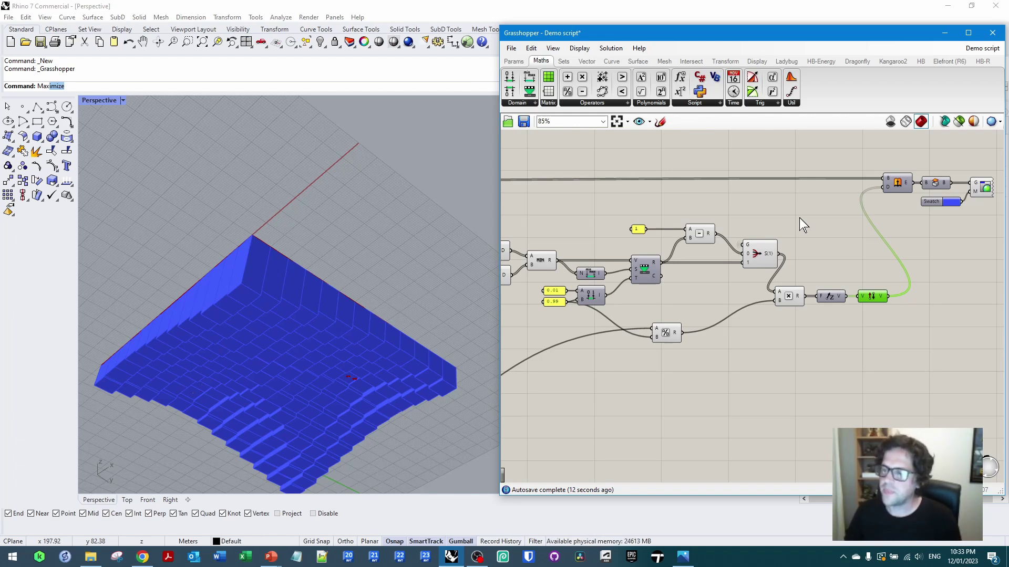
Switch to the PowerPoint slideshow and advance to the slide with the GitHub link
{"action": "key", "text": "alt+Tab"}
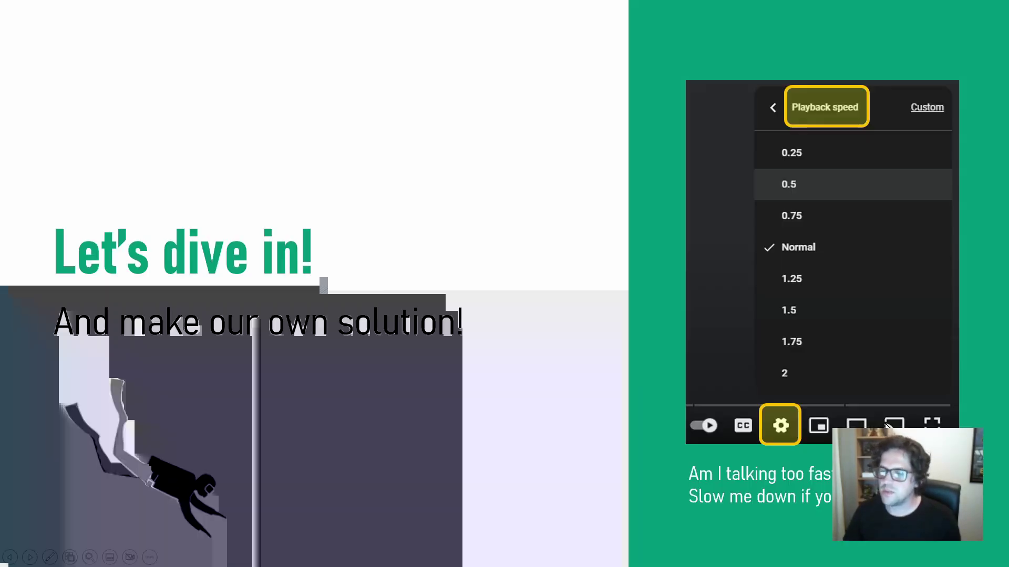
{"action": "key", "text": "Right"}
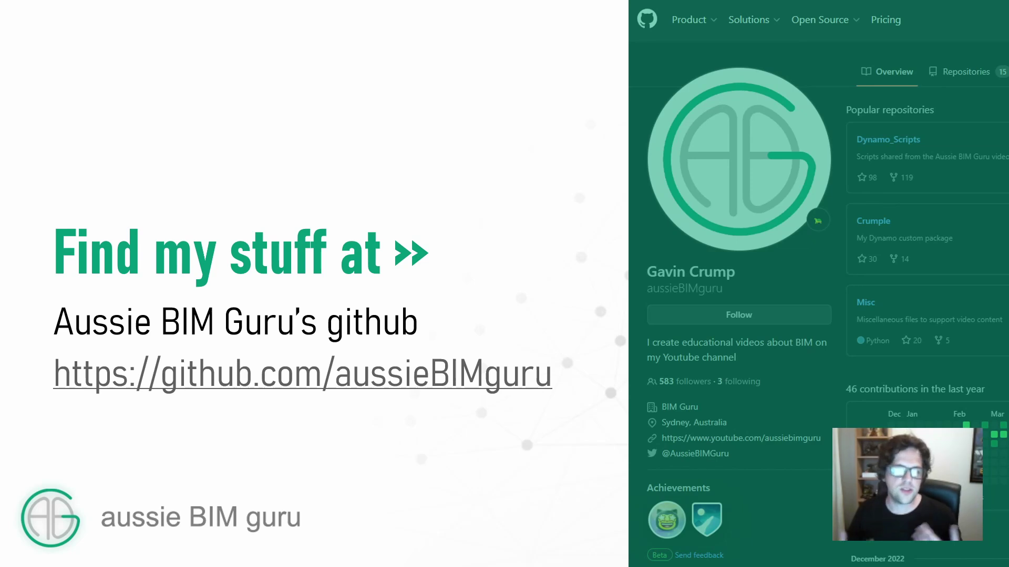